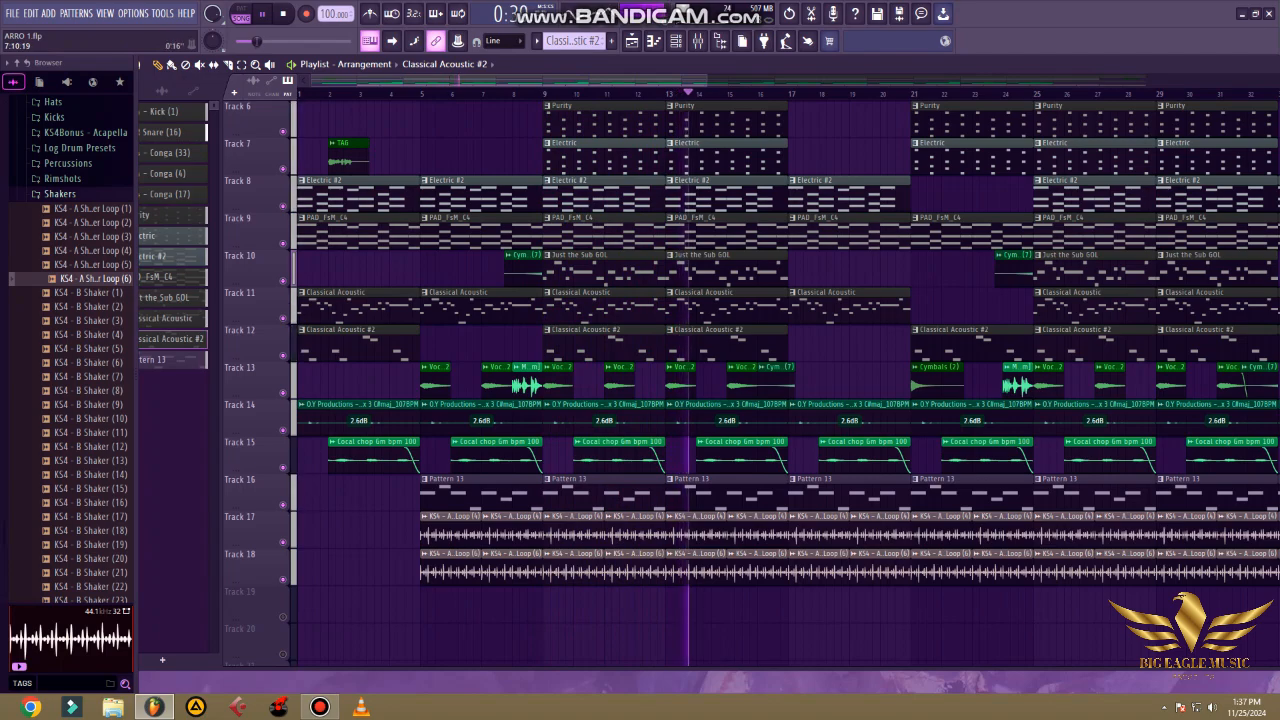
Examine the full playlist arrangement across all bars and Tracks 1 to 18 while the song plays.
drag(508, 80, 626, 80)
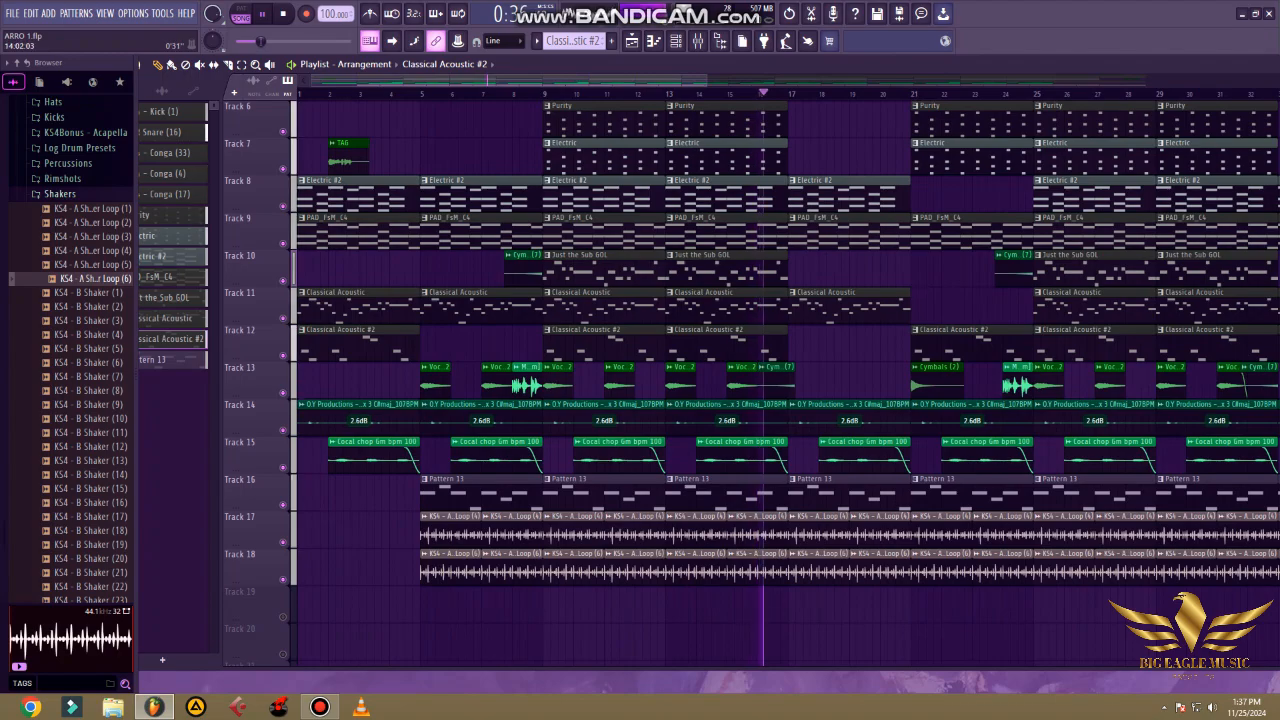
drag(706, 80, 1183, 80)
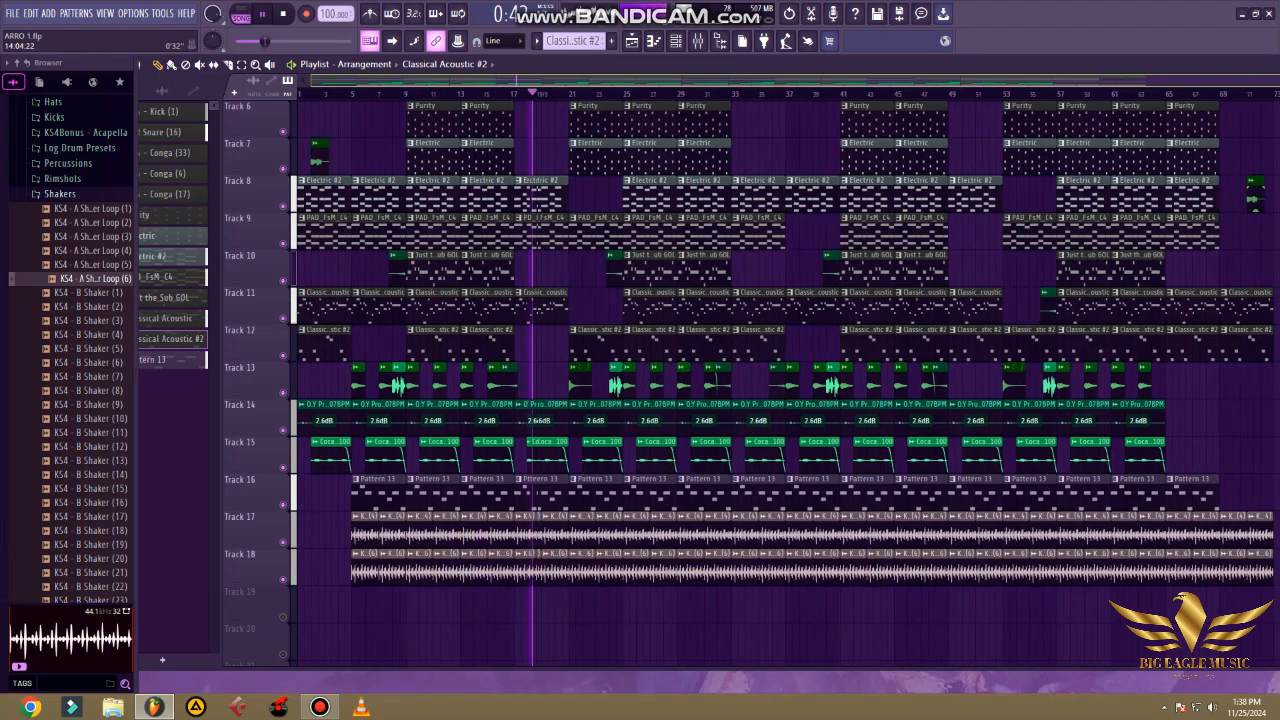
scroll(780, 380, down, 1)
drag(1256, 80, 1241, 80)
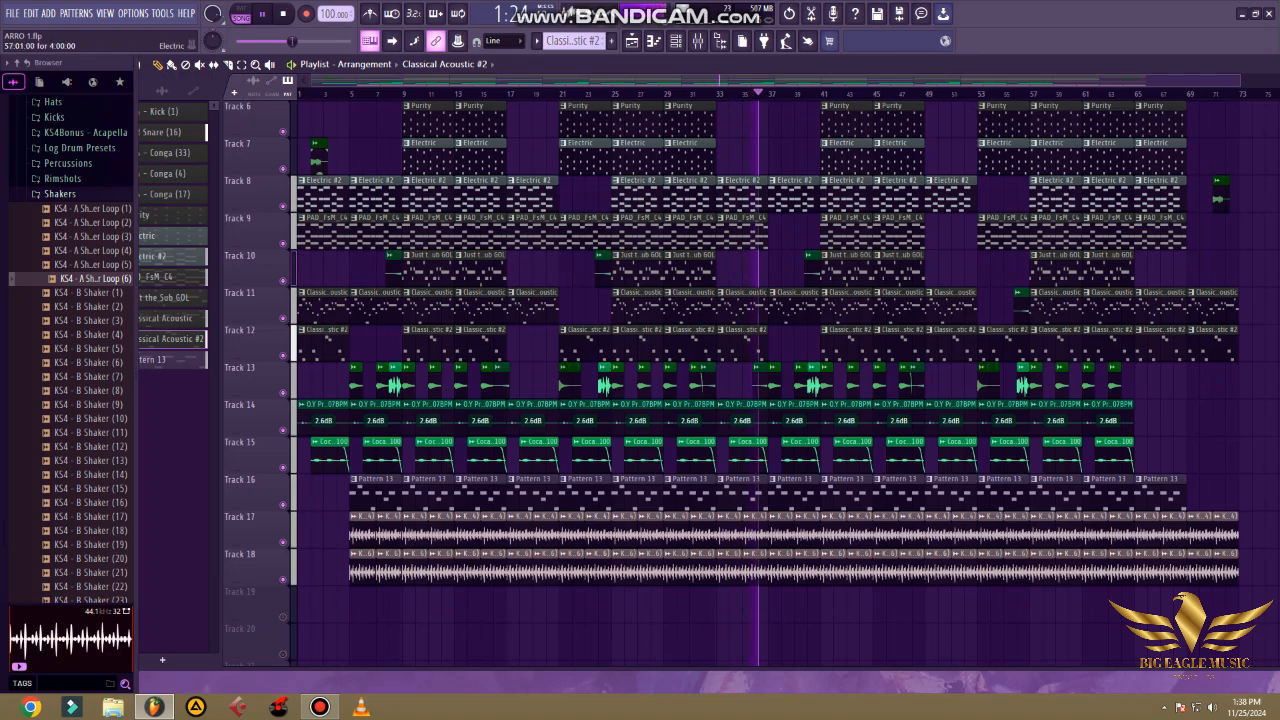
scroll(760, 383, up, 5)
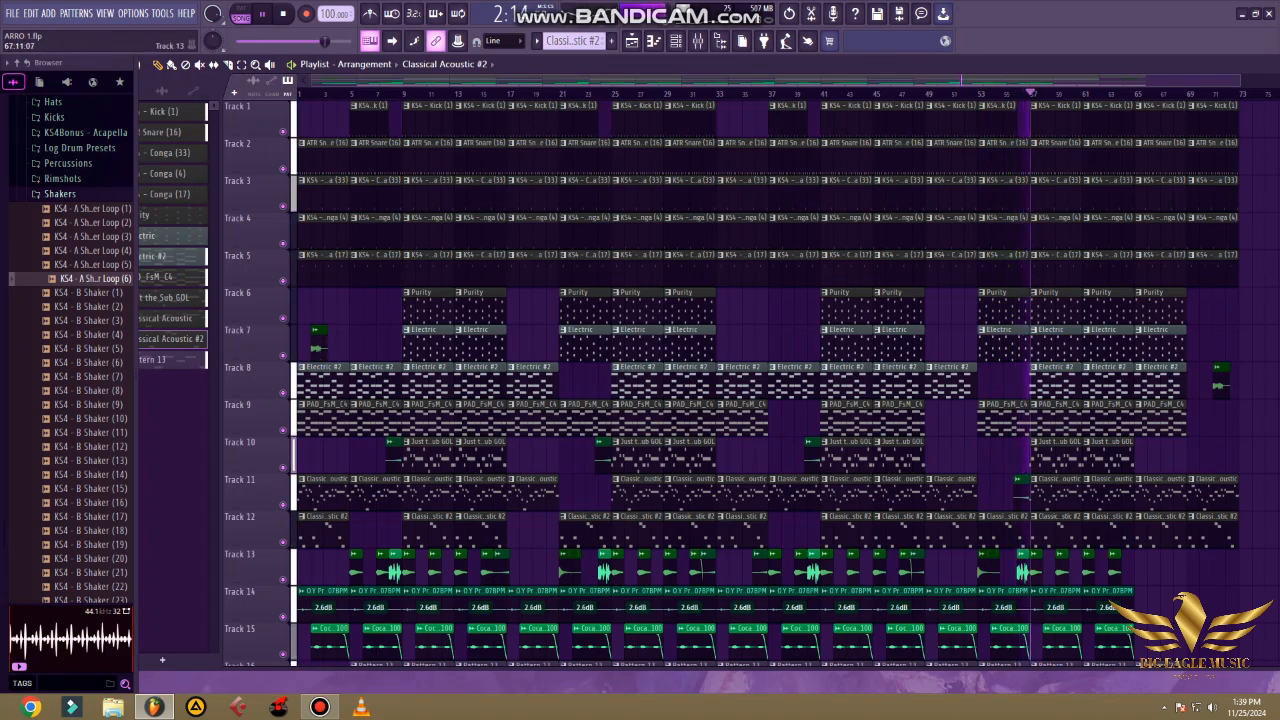
scroll(765, 380, down, 3)
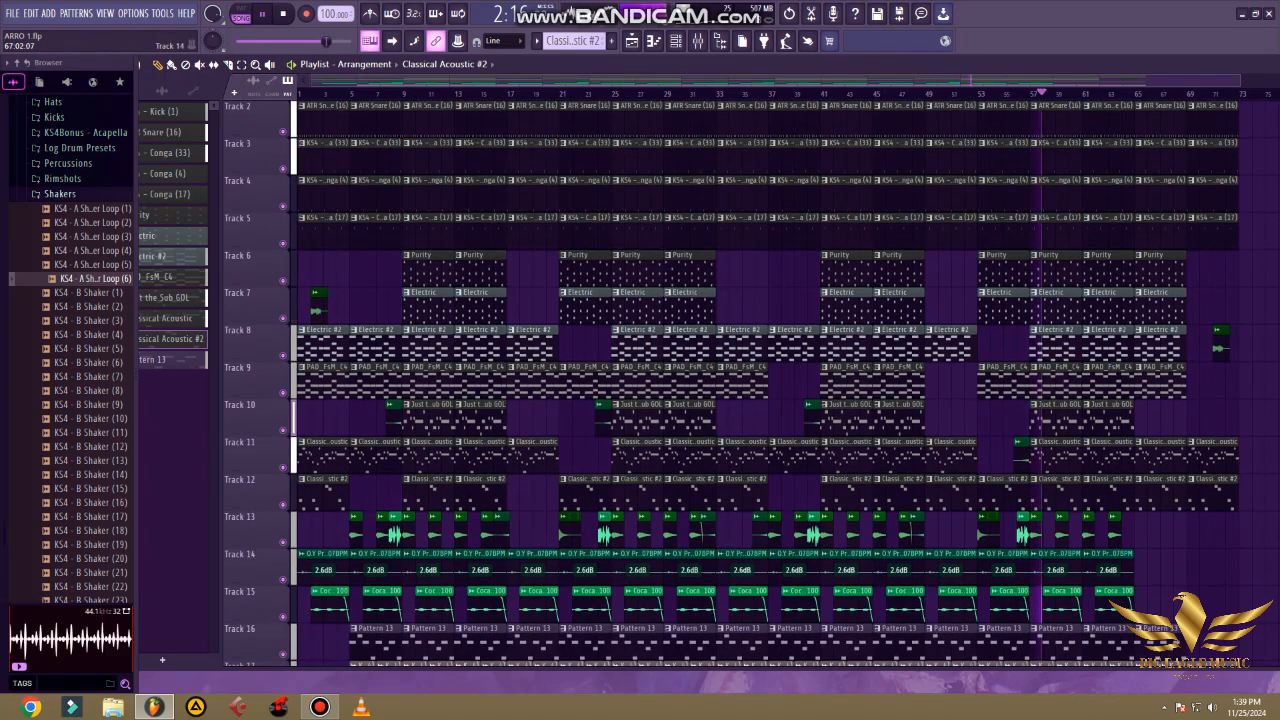
scroll(1168, 530, down, 2)
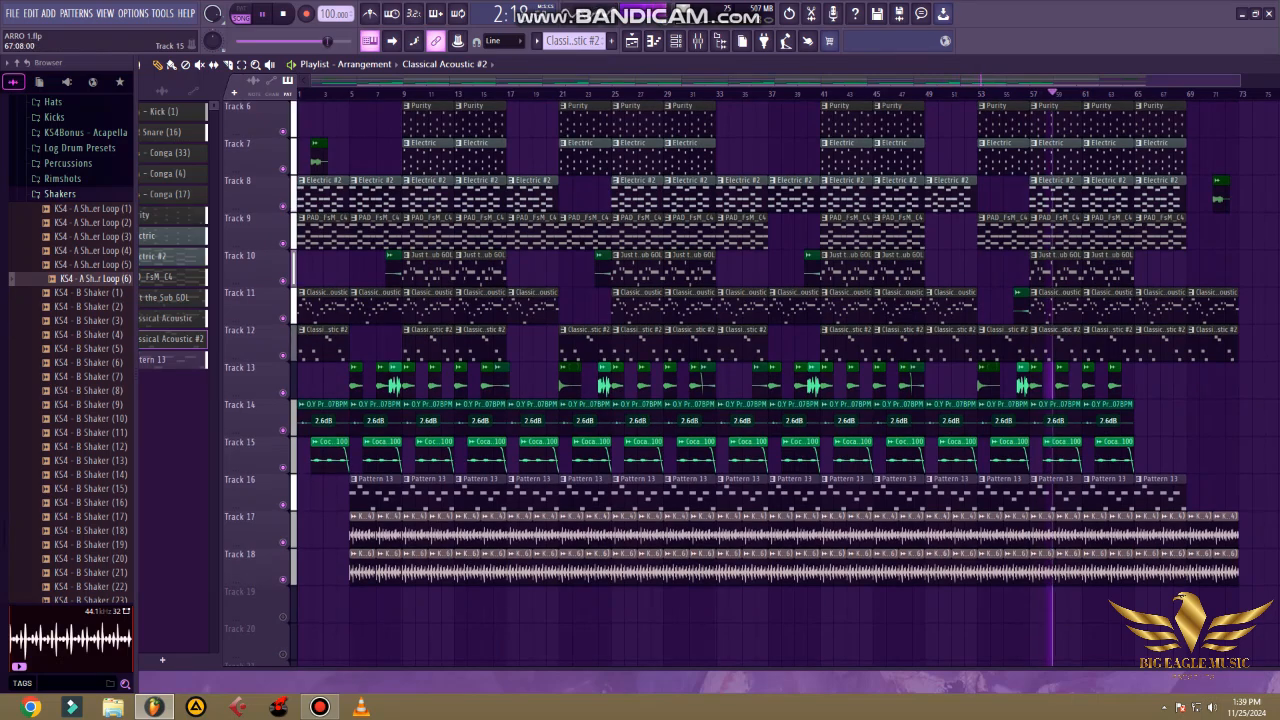
scroll(897, 267, up, 3)
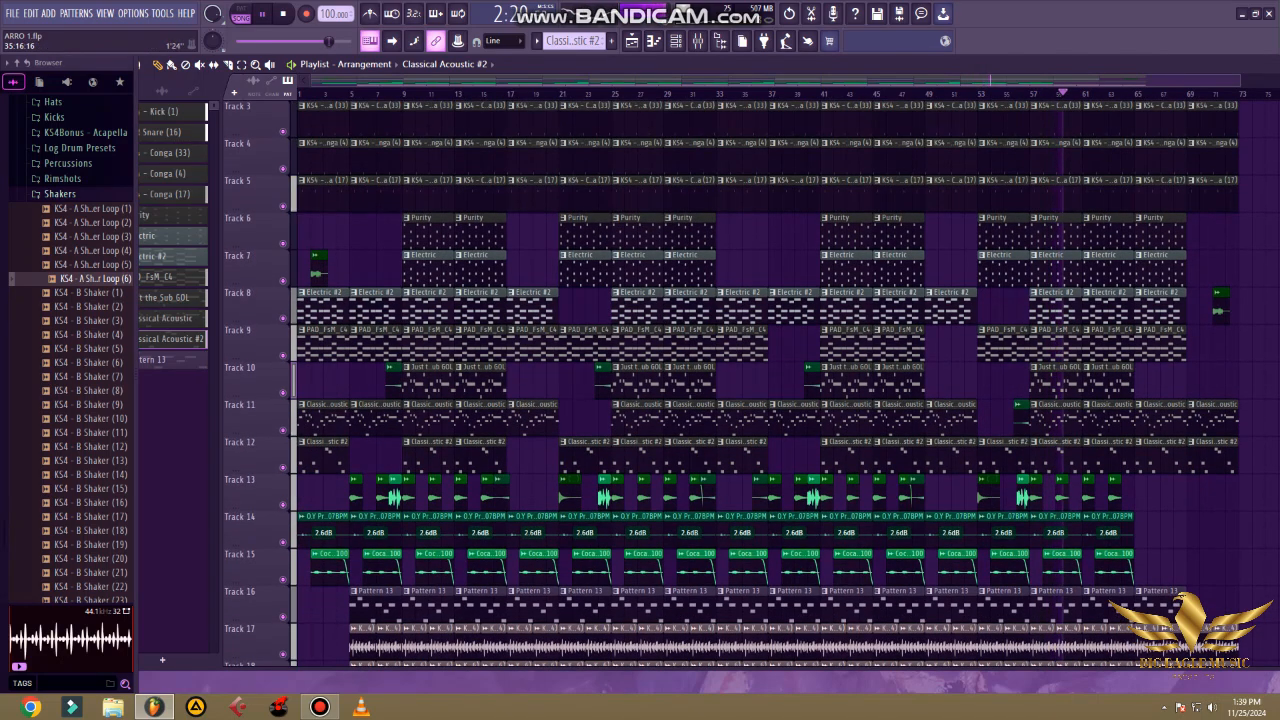
drag(720, 81, 884, 81)
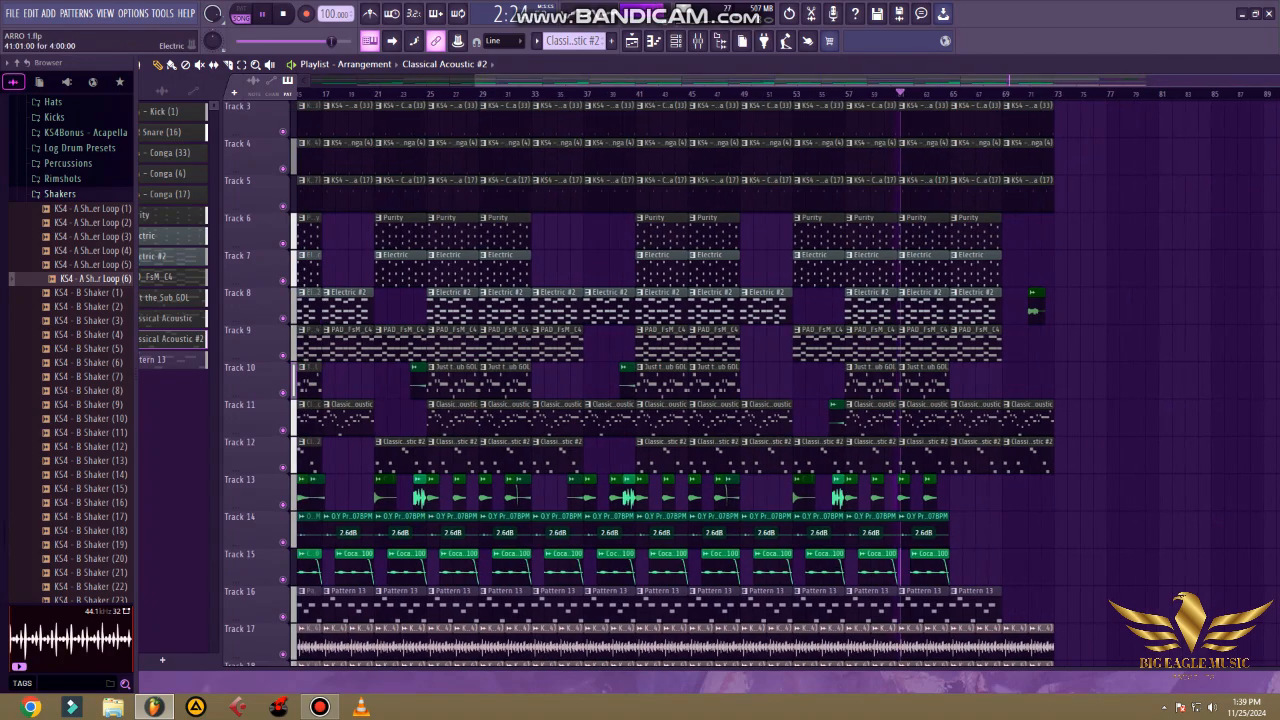
scroll(765, 380, down, 3)
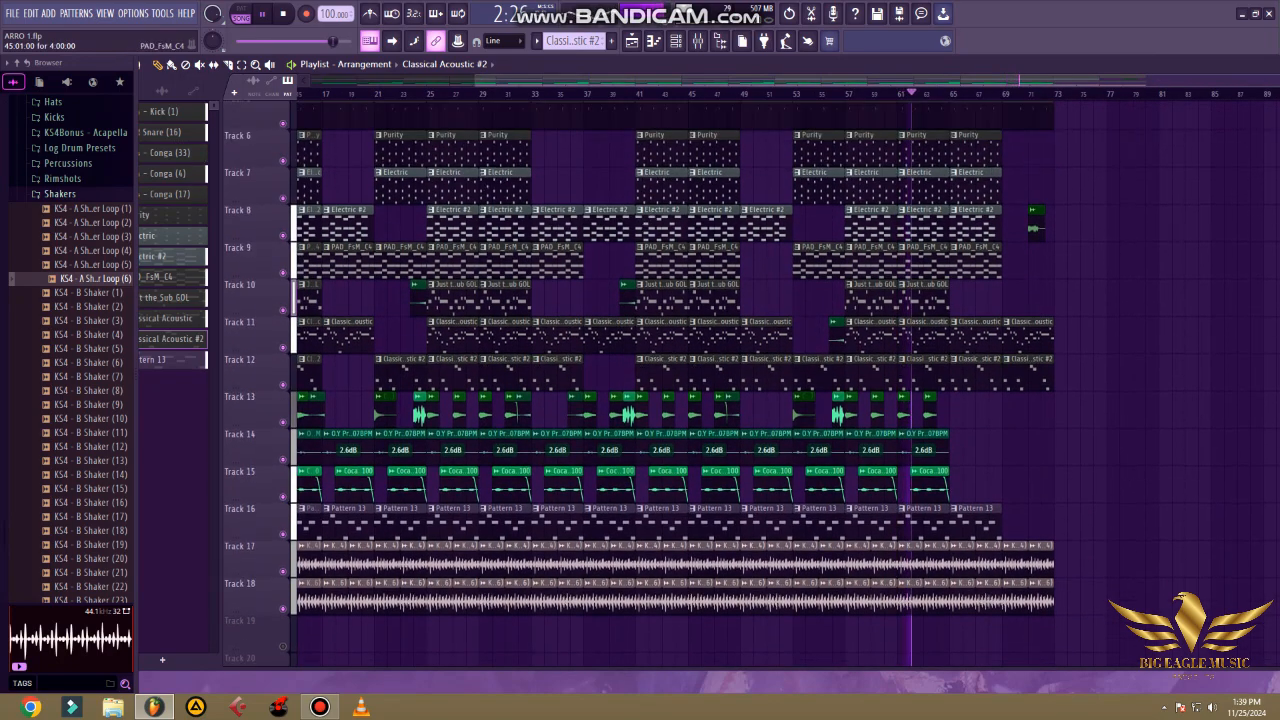
scroll(665, 383, up, 3)
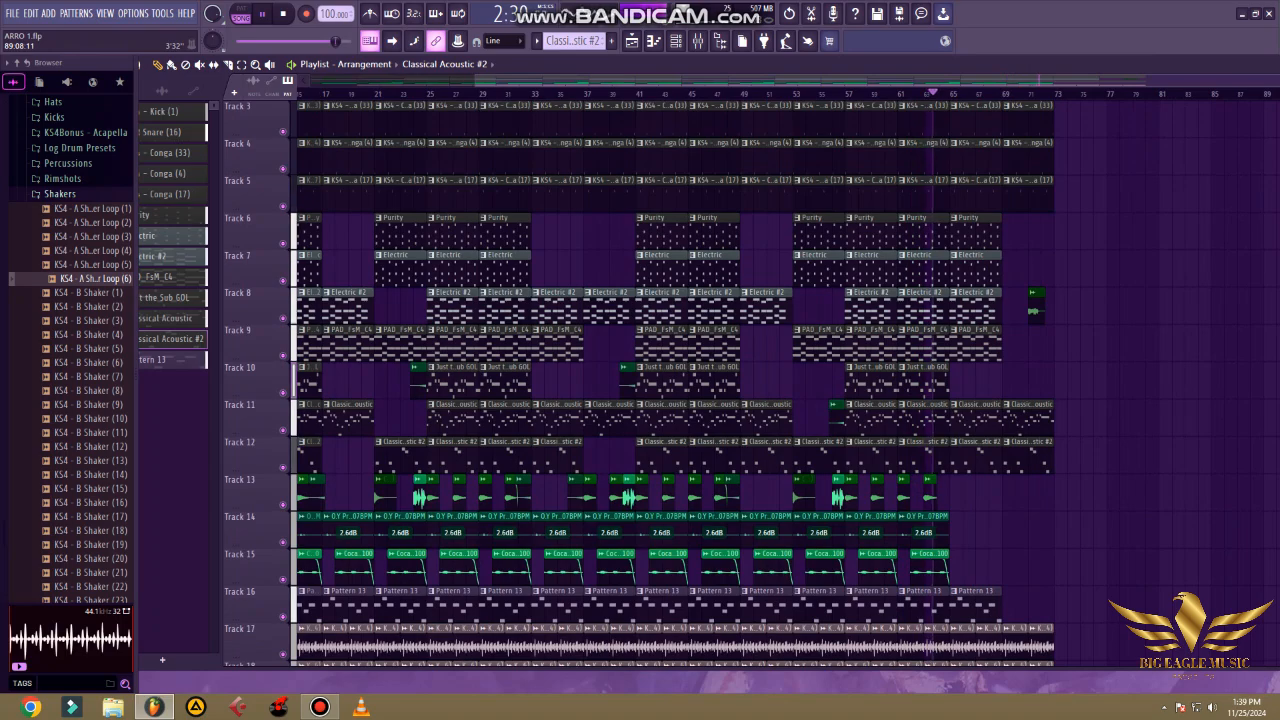
drag(895, 81, 730, 81)
scroll(735, 232, up, 2)
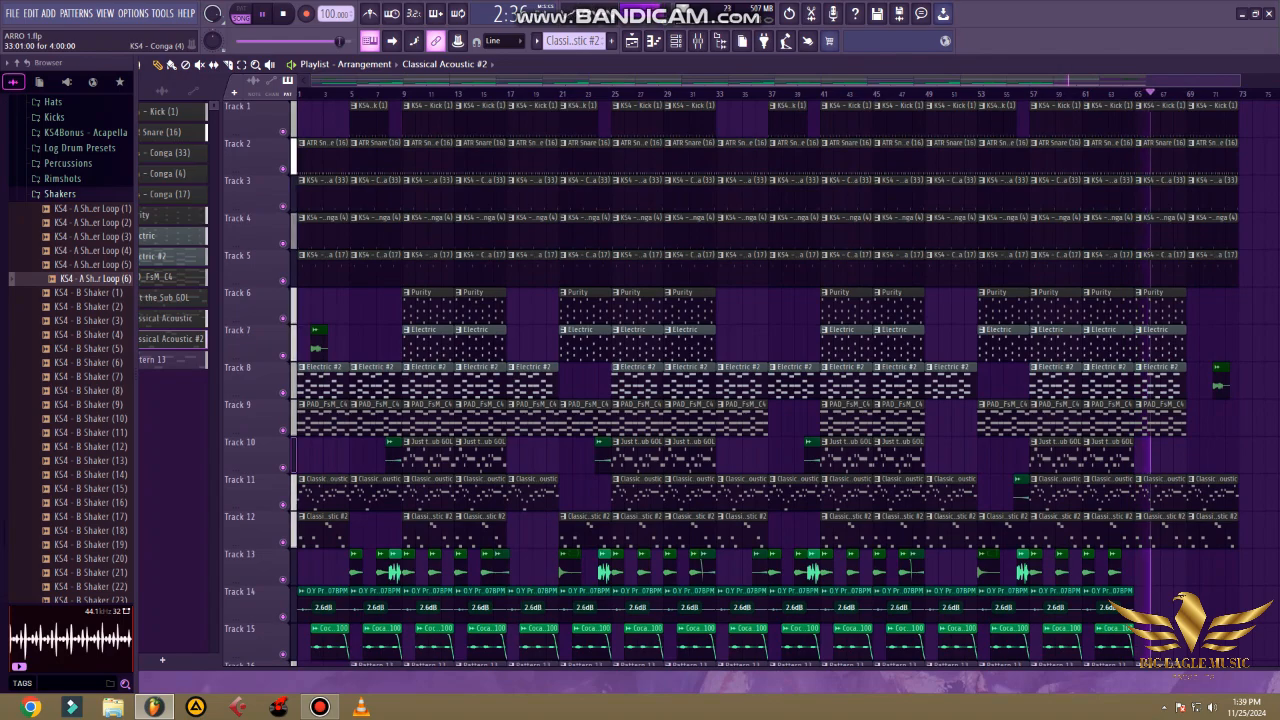
Collapse the expanded sample folders in the browser, including Shakers, KS4 Amapiano Sound Kit, amapiano packs, AFRO GBEDU PACK and BIGEAGLE.
click(60, 194)
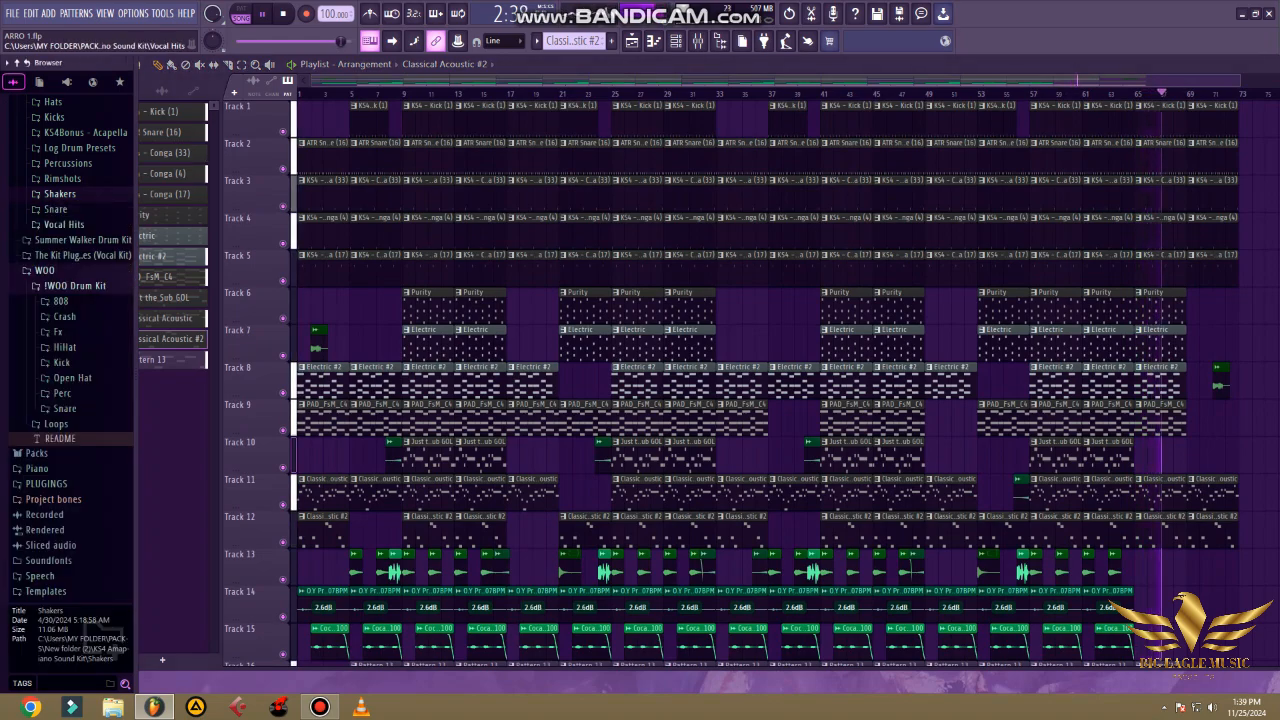
scroll(66, 225, up, 6)
click(82, 330)
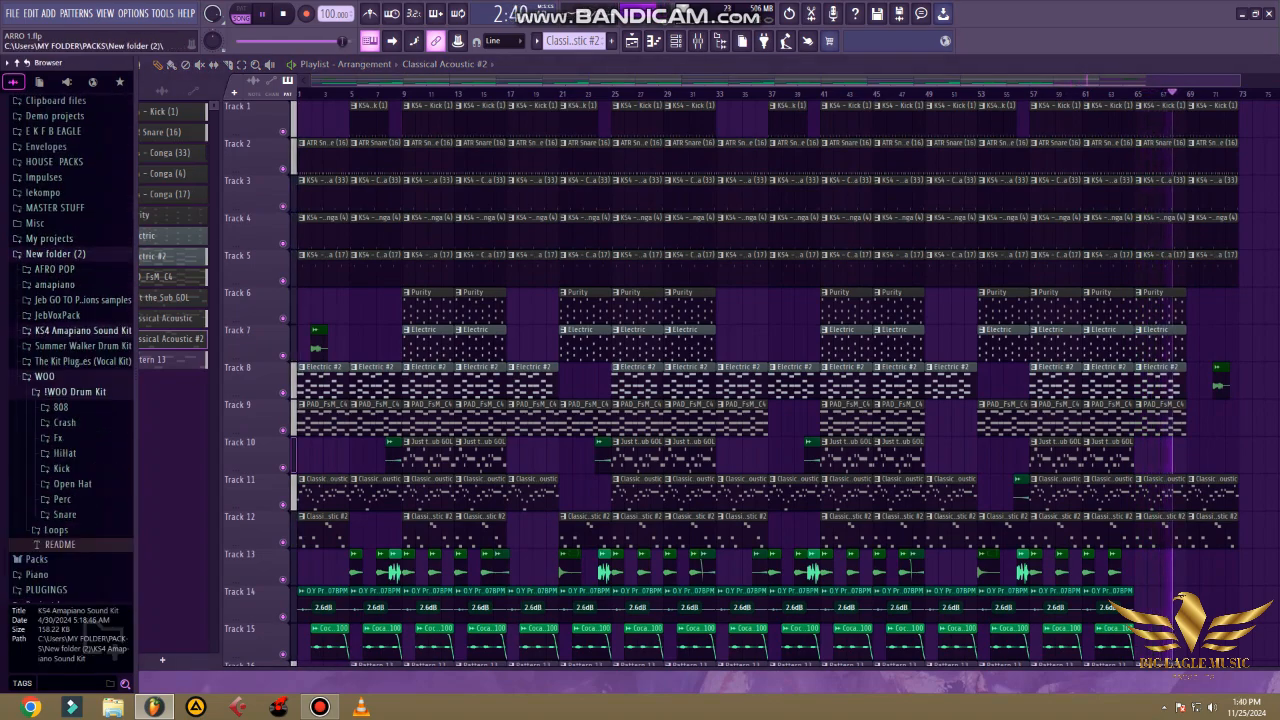
scroll(65, 408, down, 15)
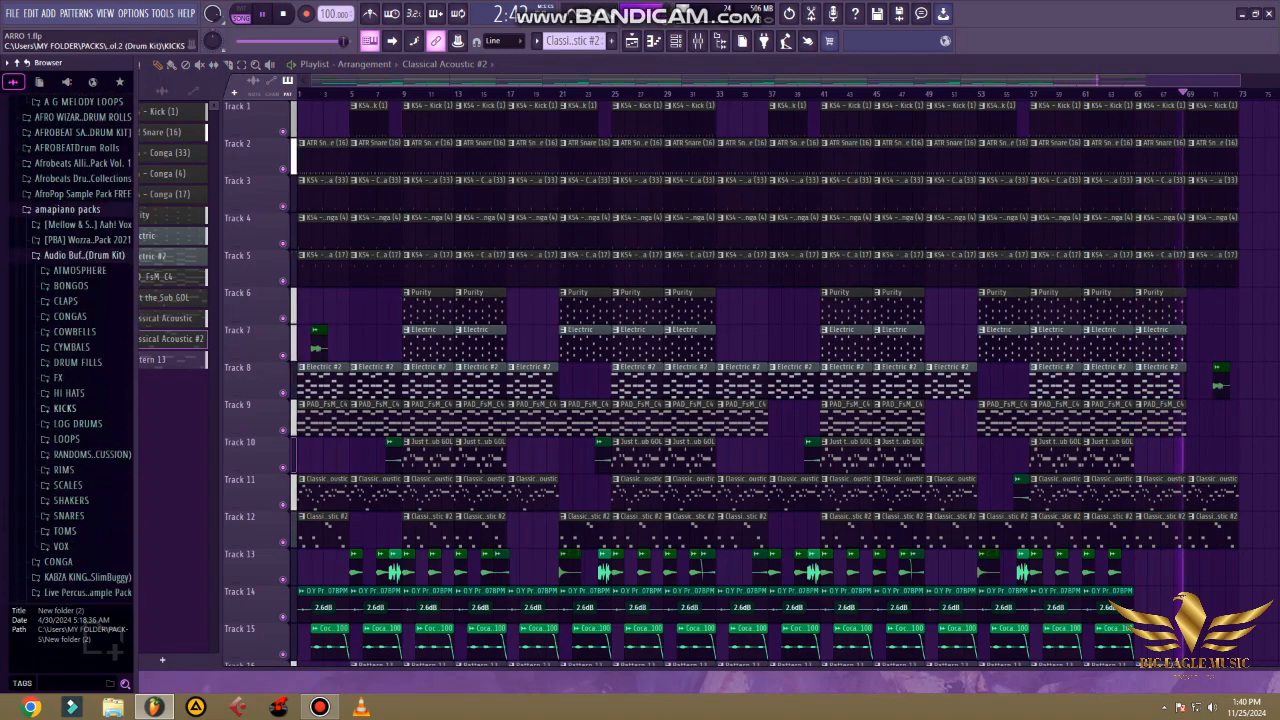
scroll(65, 408, up, 5)
click(68, 362)
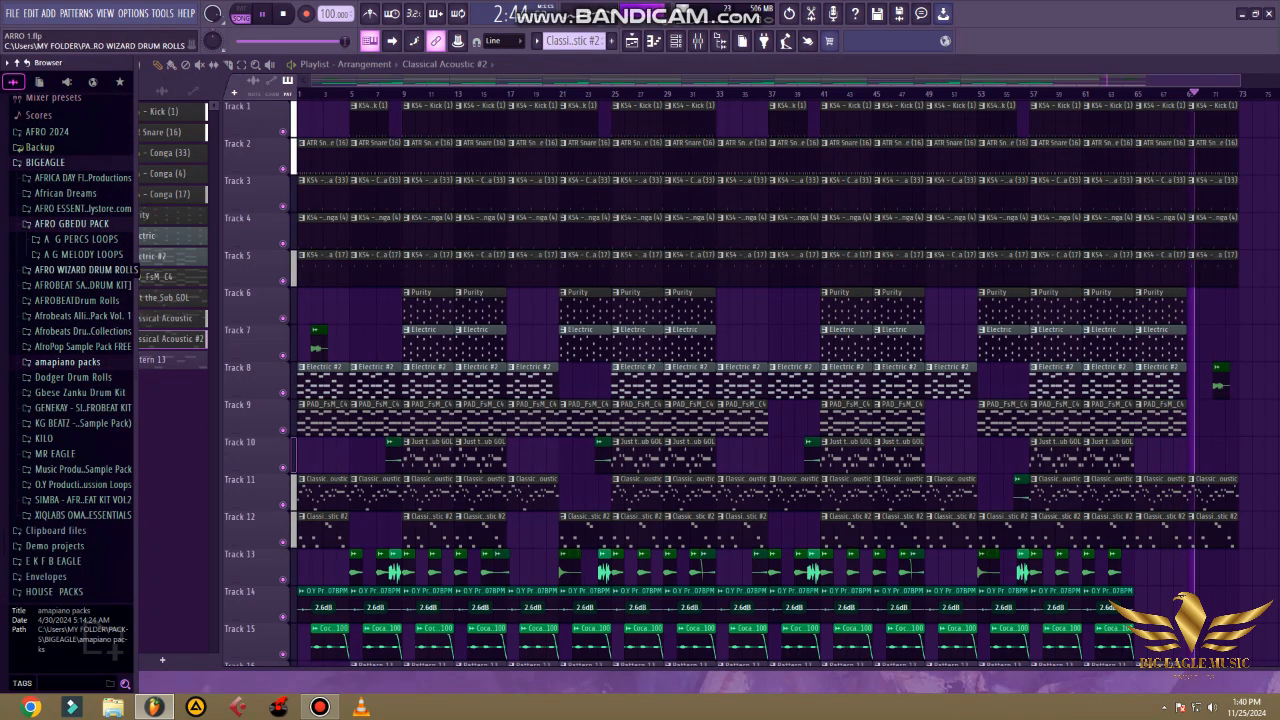
click(72, 224)
click(46, 163)
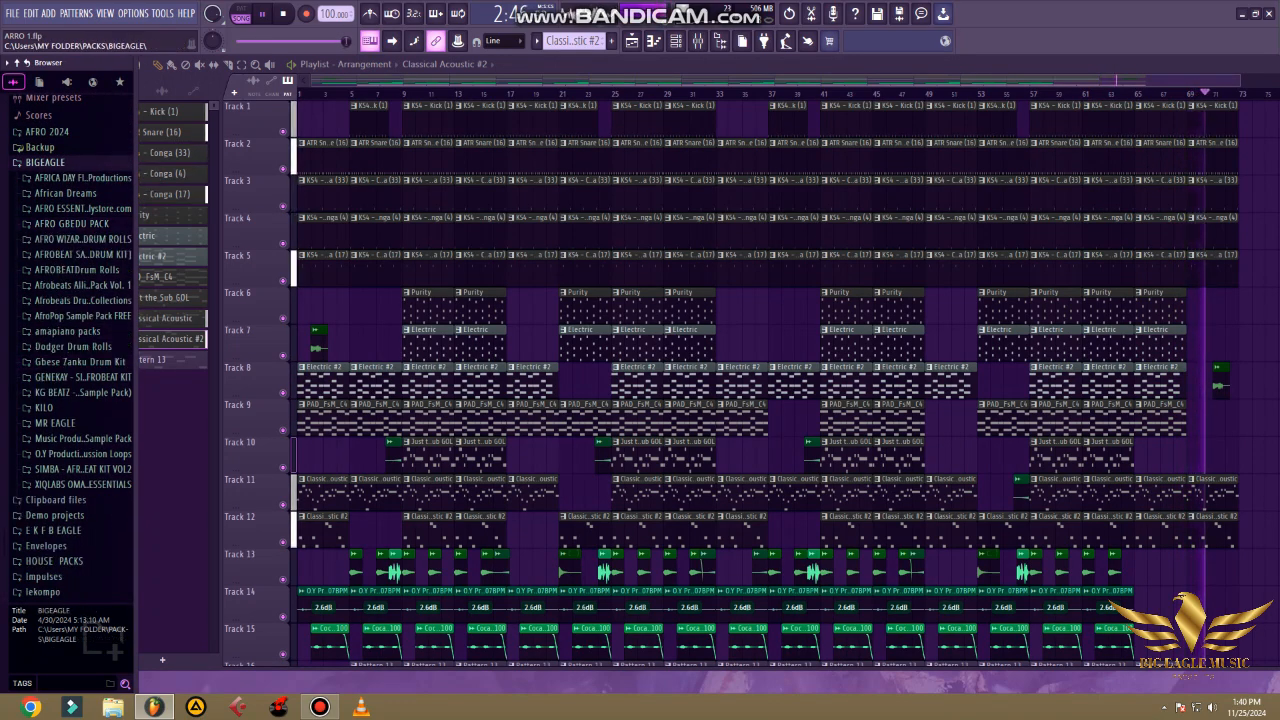
click(44, 162)
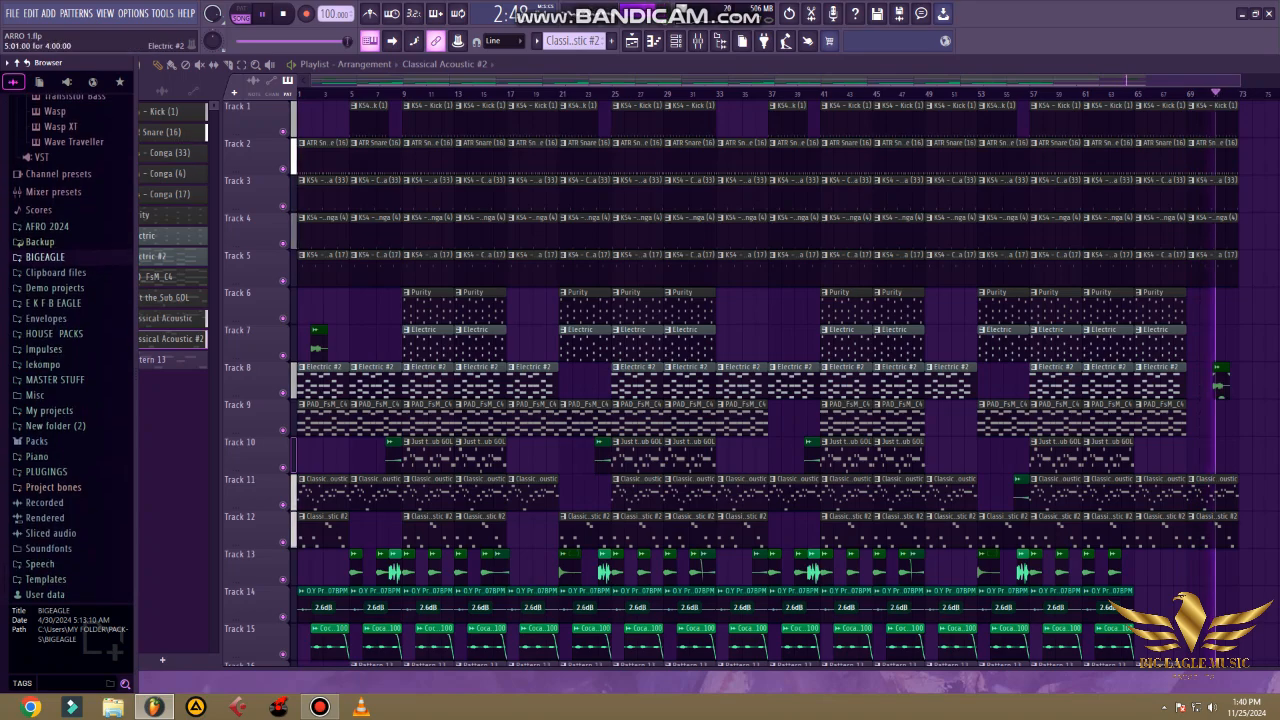
Stop the full song, solo the kick on Track 1 and play its KS4 - Kick (1) pattern from about bar 9.
scroll(760, 380, down, 4)
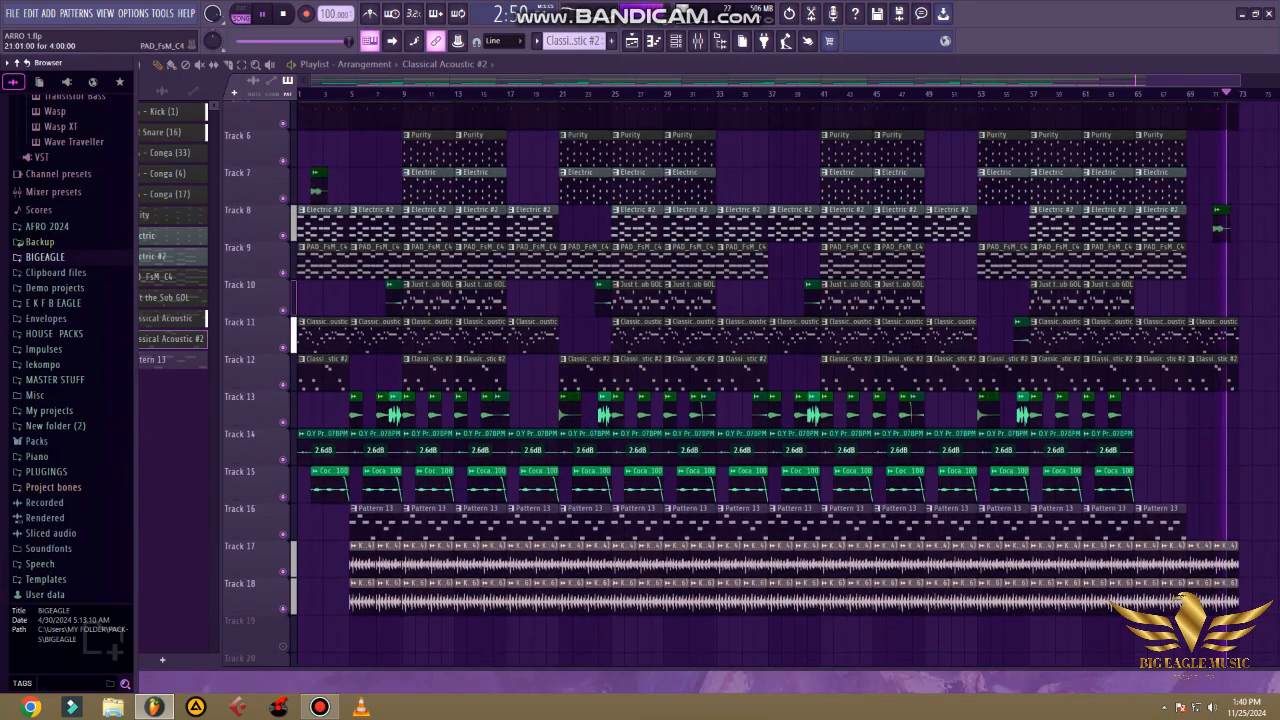
drag(1240, 80, 837, 80)
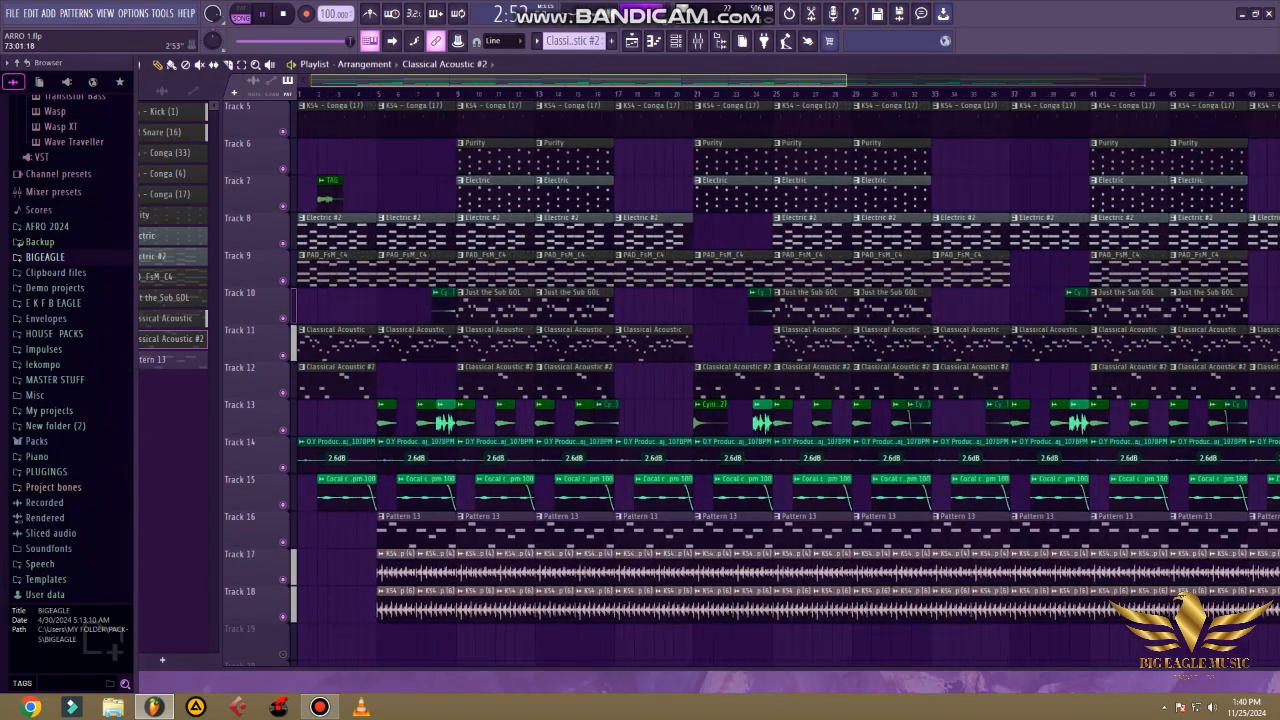
key(space)
scroll(441, 212, up, 2)
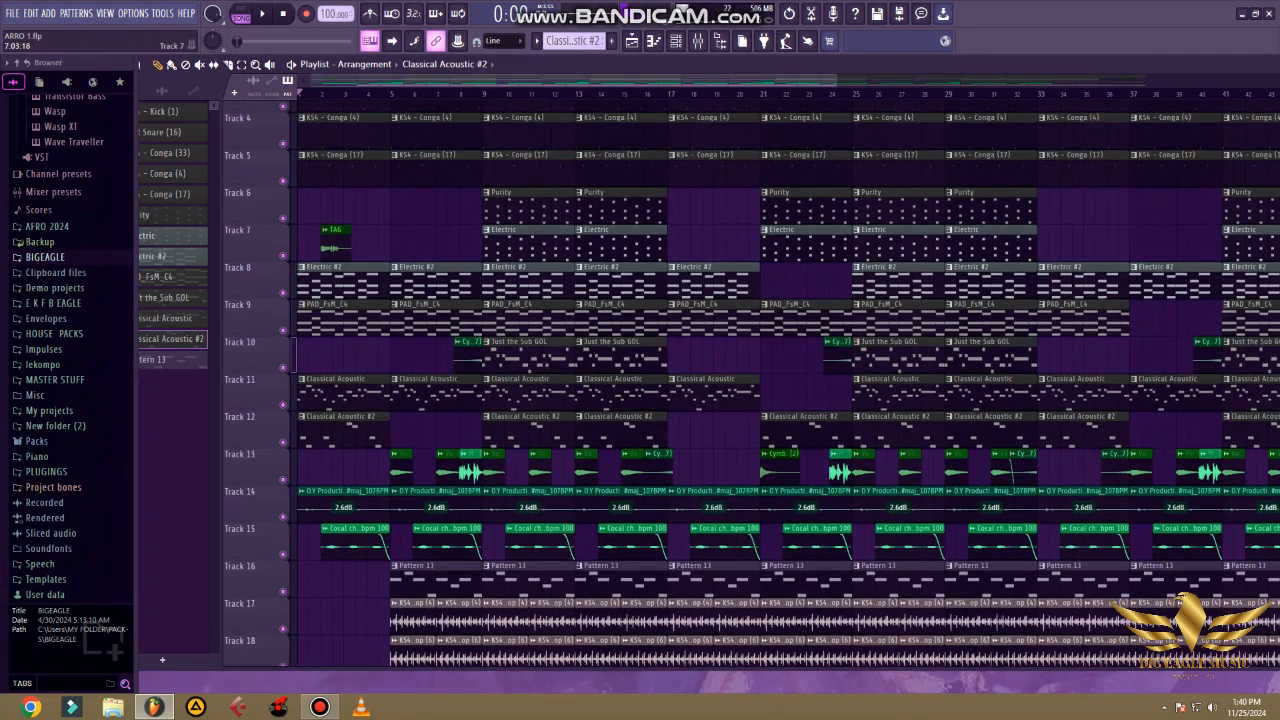
scroll(760, 380, down, 3)
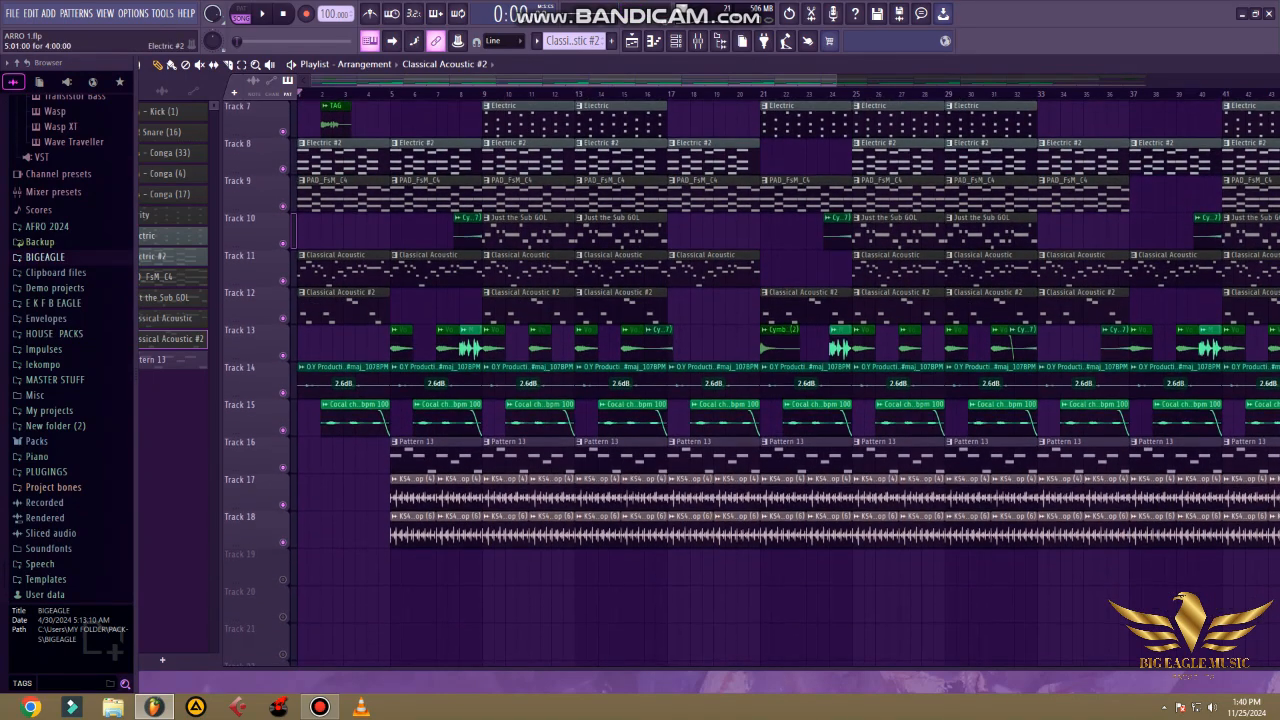
scroll(750, 384, up, 6)
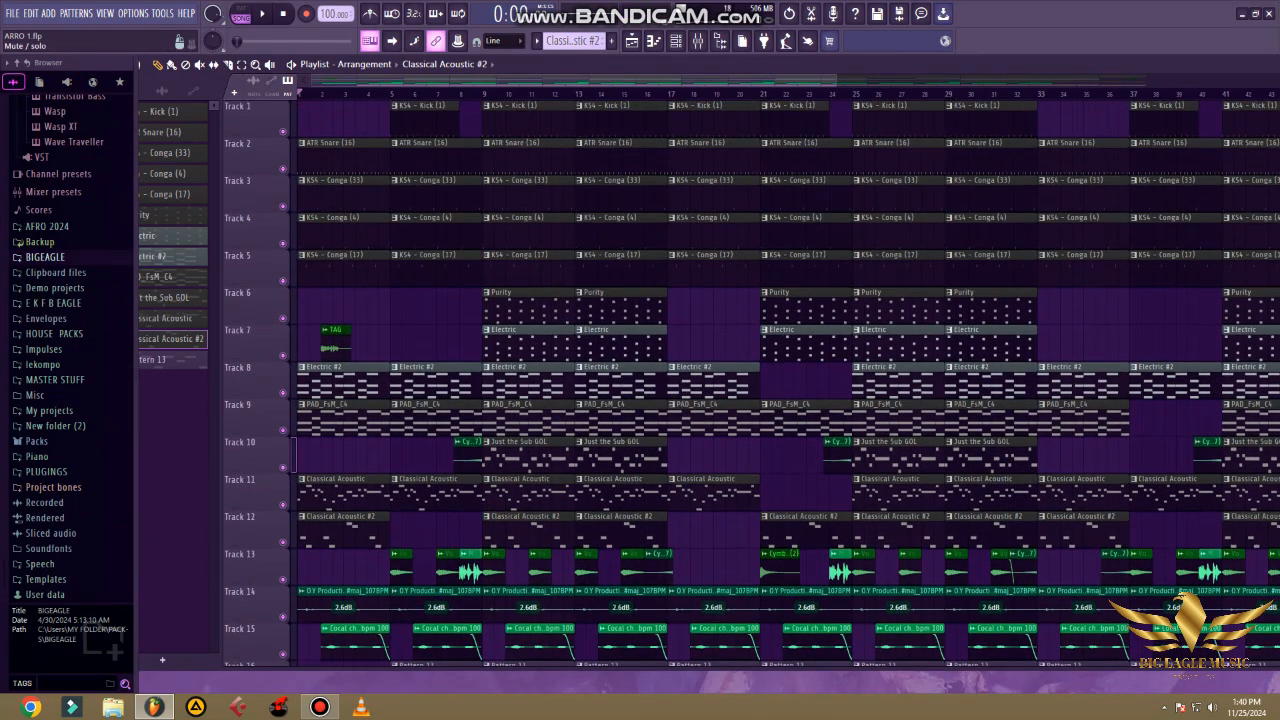
right_click(283, 131)
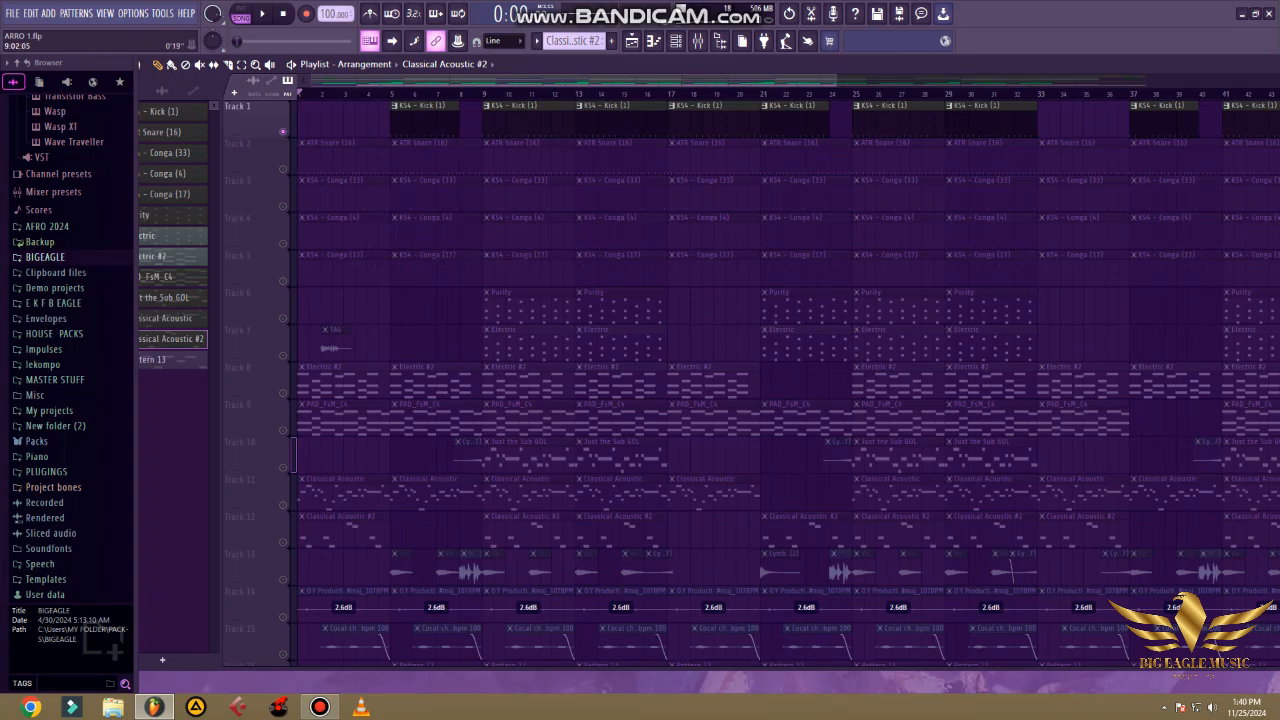
click(522, 119)
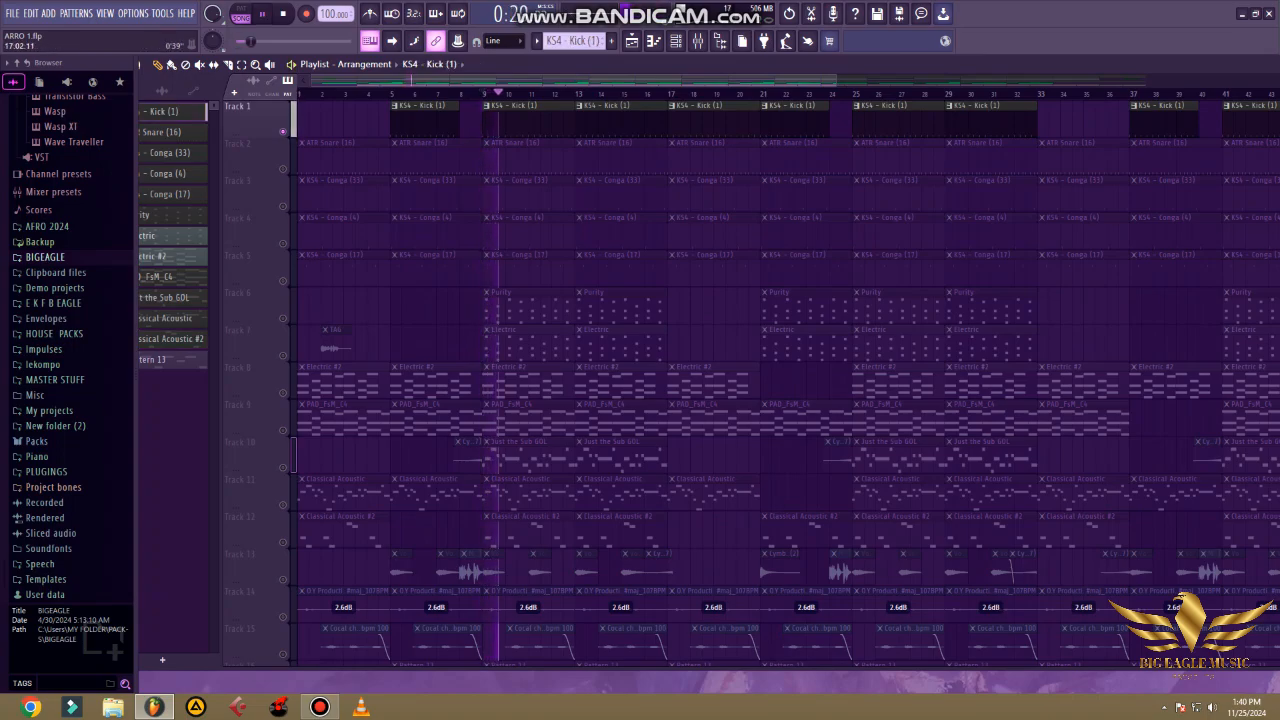
Examine the kick channel's notes in its piano roll, stopping playback and closing the piano roll when done.
click(676, 40)
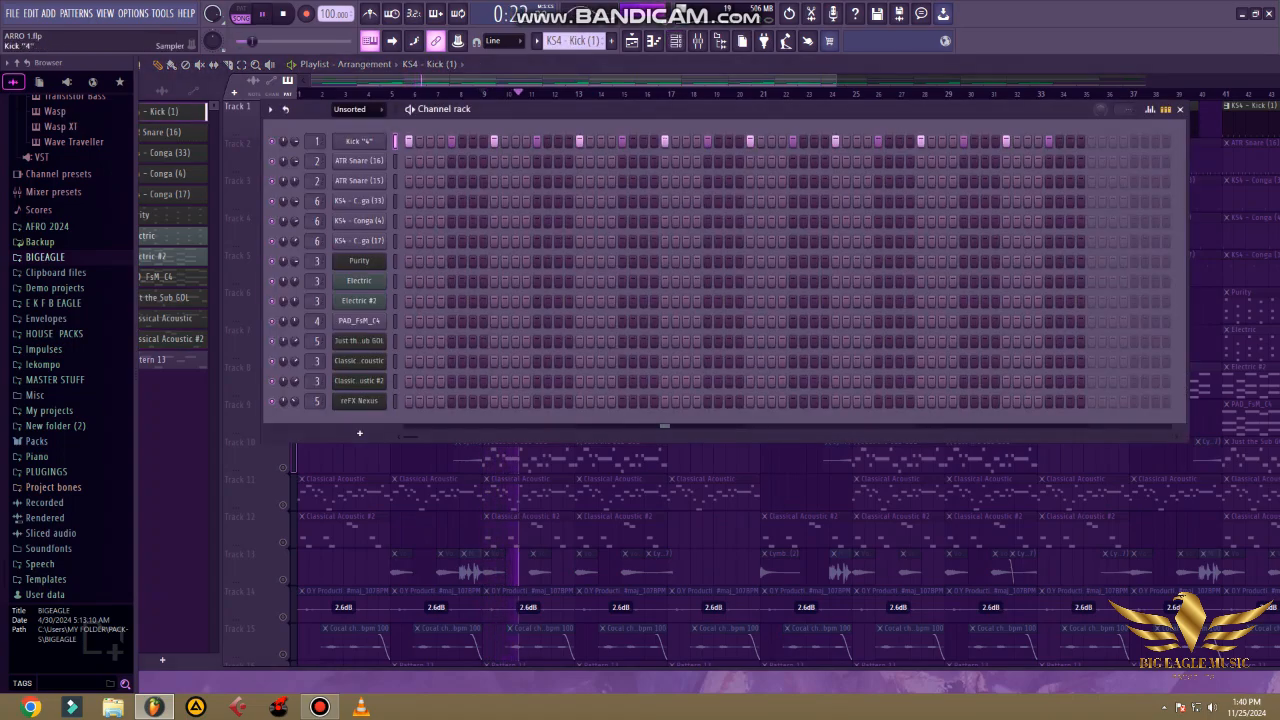
right_click(383, 138)
click(415, 140)
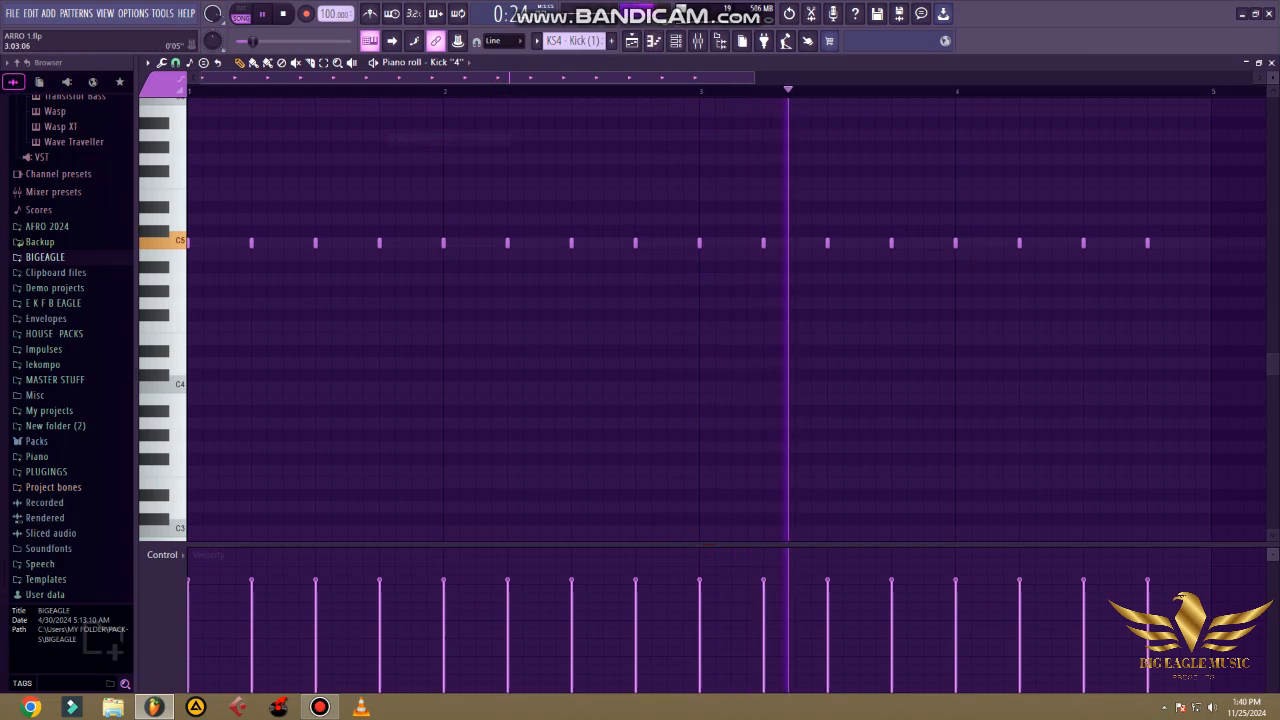
scroll(829, 243, down, 3)
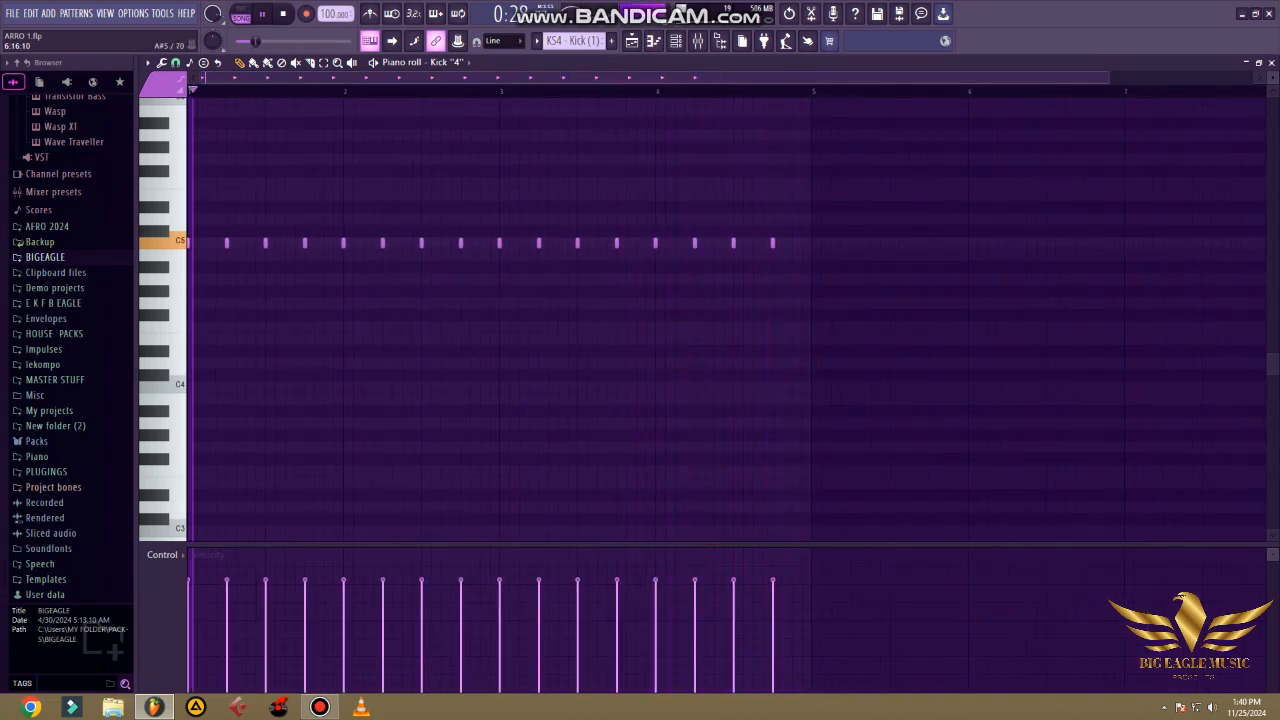
key(space)
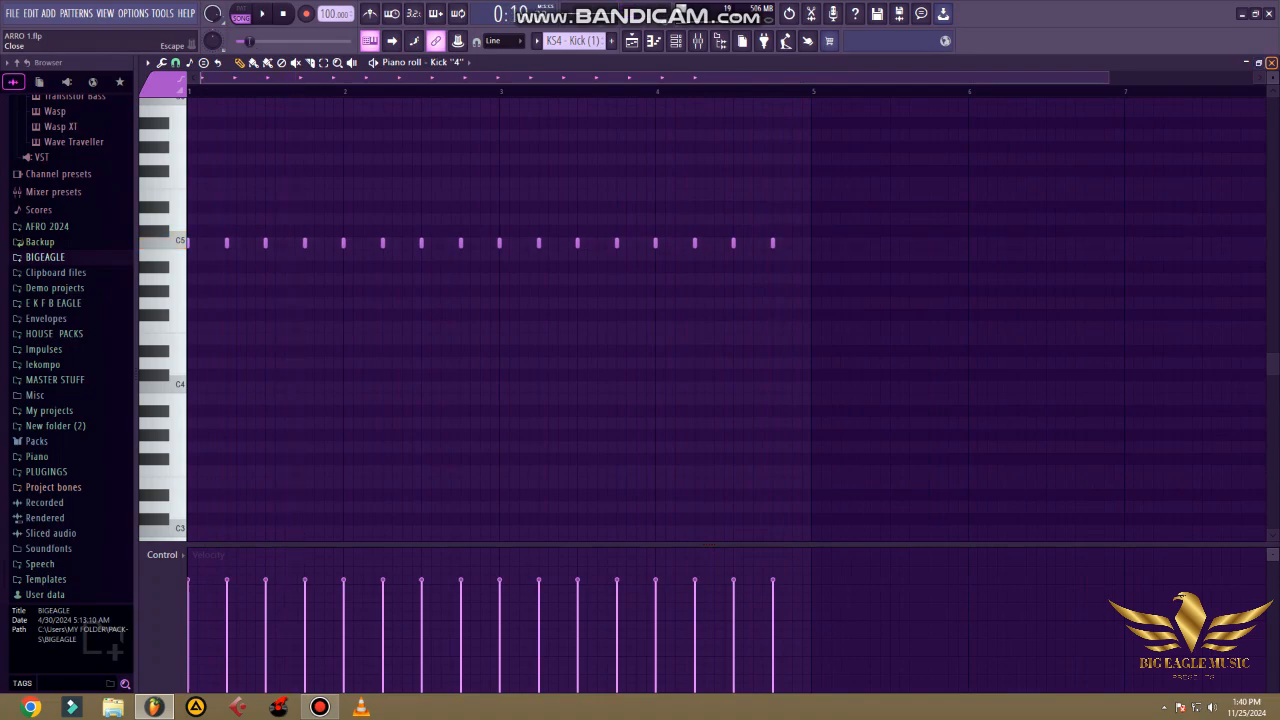
click(1271, 62)
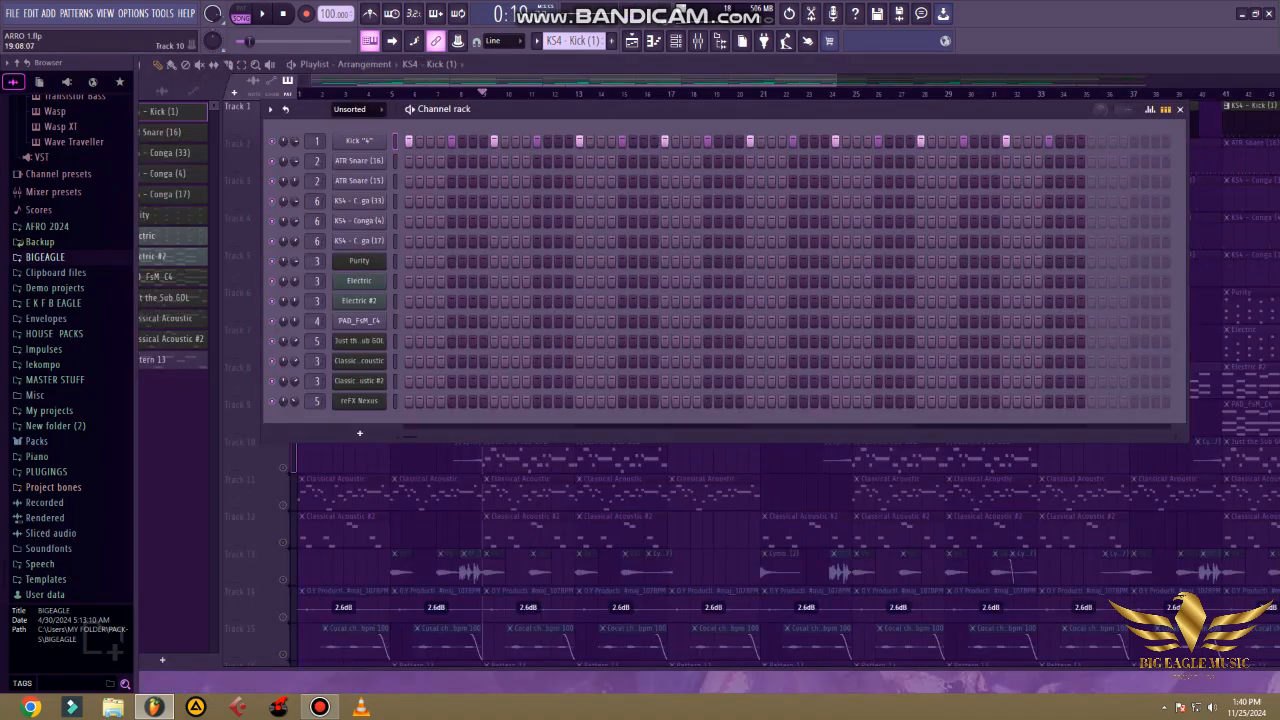
Unmute Track 2 alongside the kick and make ATR Snare (16) the active pattern.
key(F6)
click(283, 169)
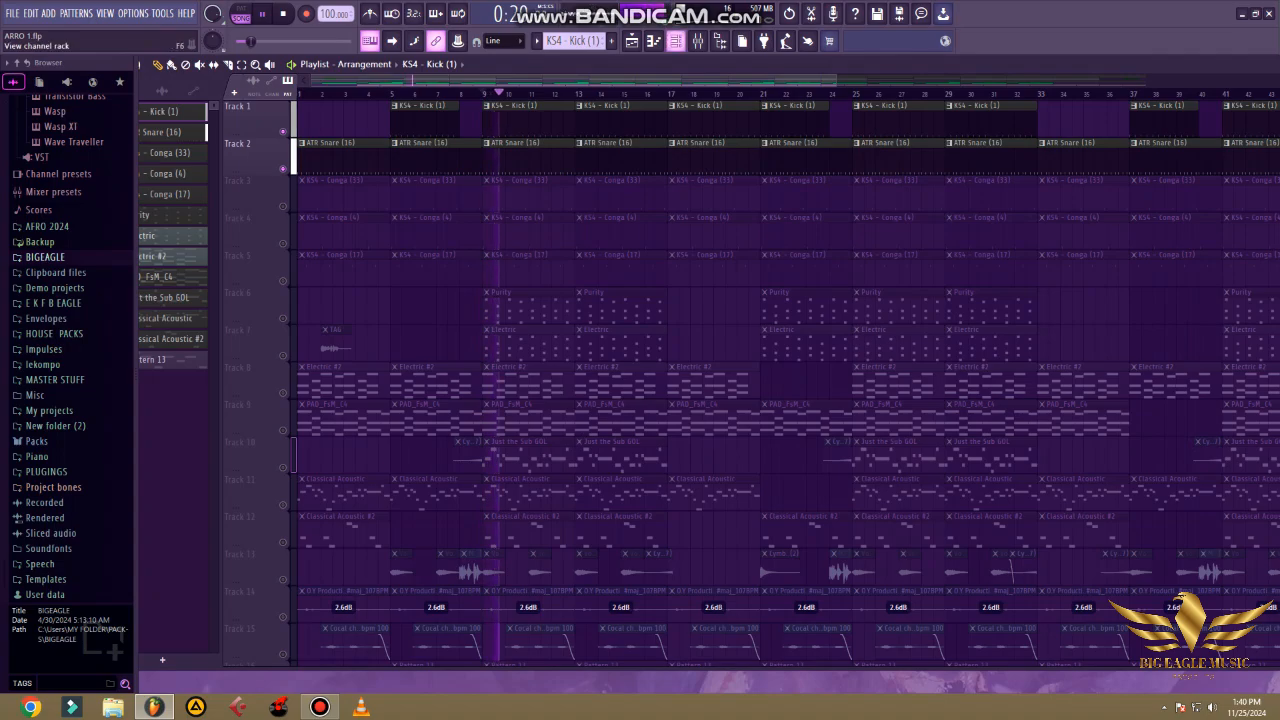
click(675, 40)
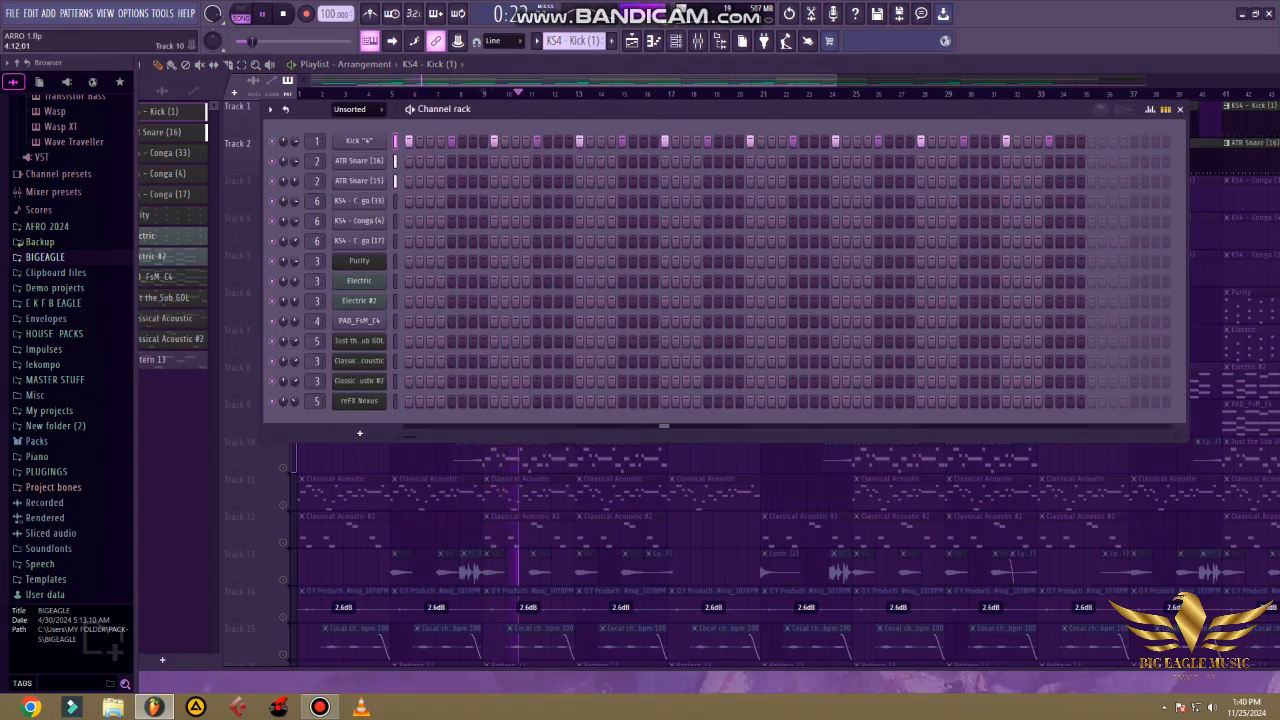
key(F6)
click(452, 145)
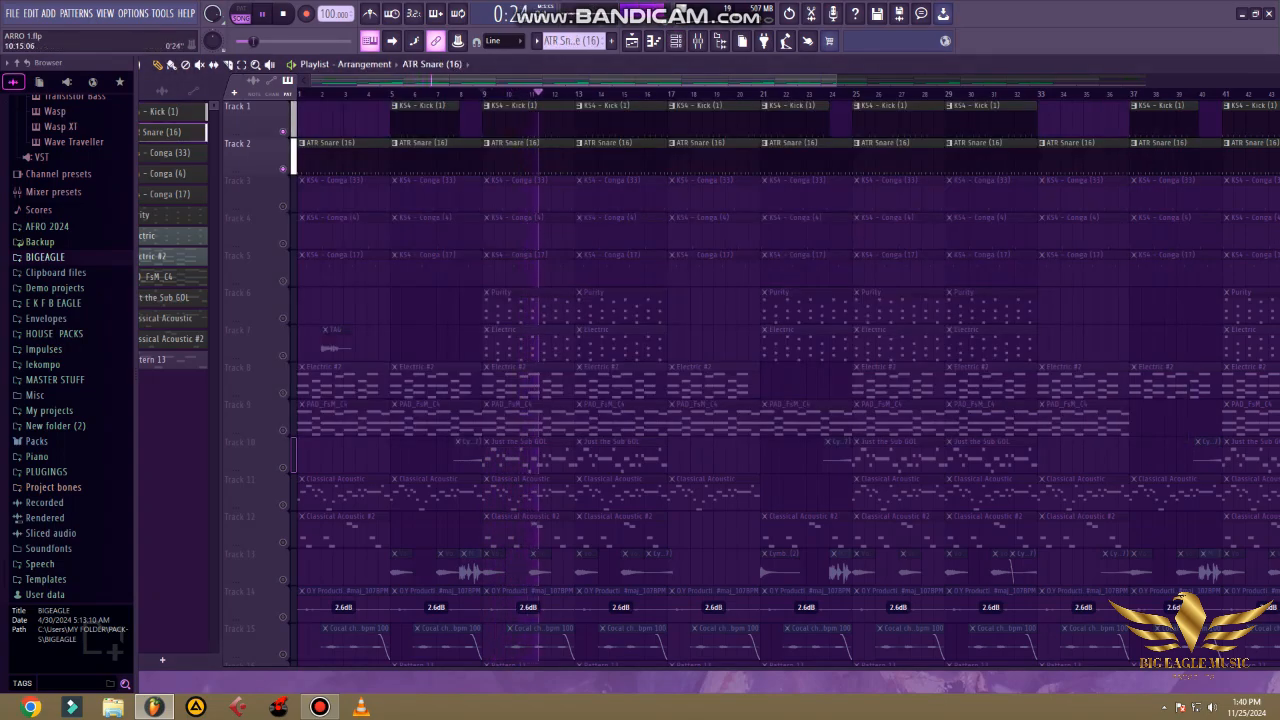
Examine the ATR Snare (16) channel's notes in its piano roll during playback.
key(F6)
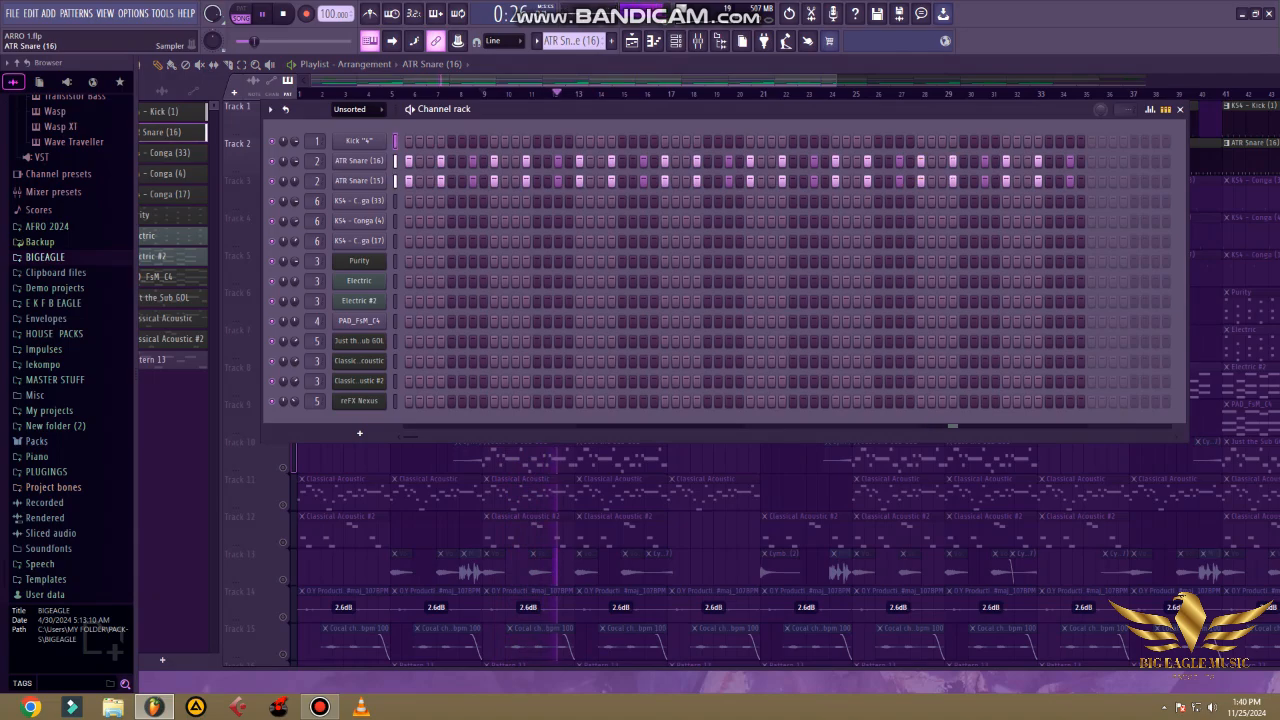
right_click(385, 158)
click(412, 160)
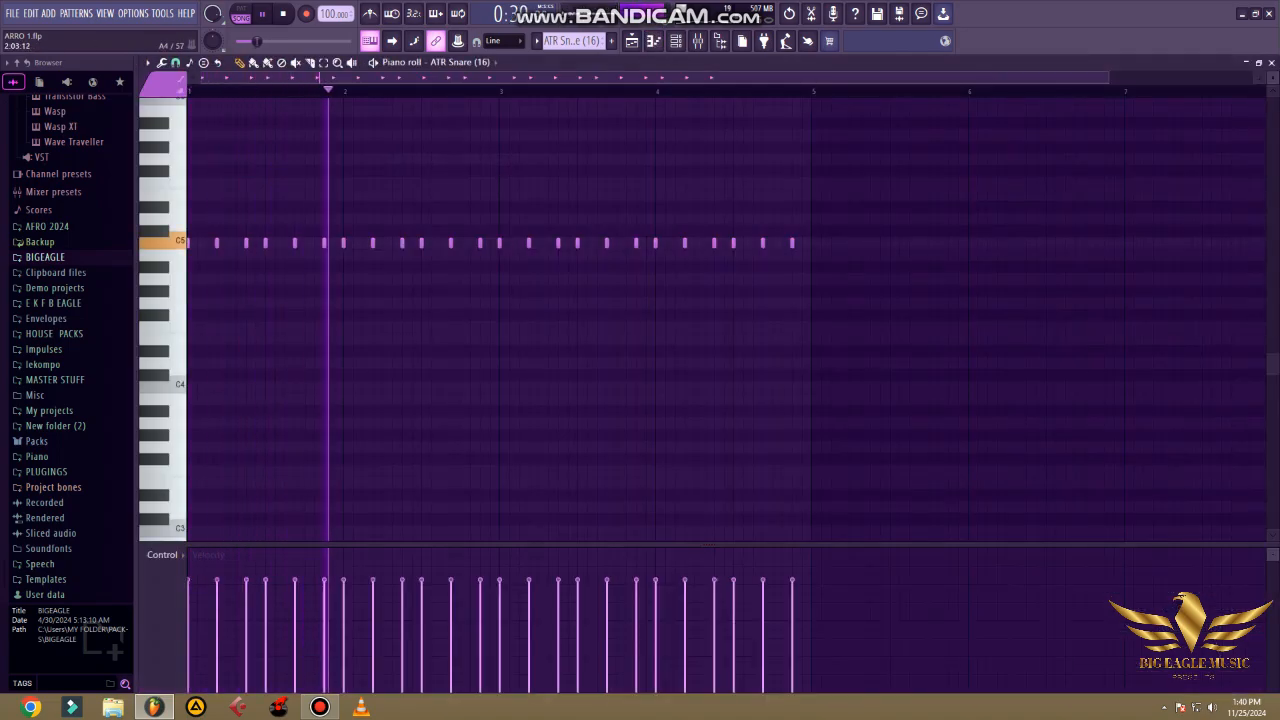
drag(1107, 78, 844, 78)
scroll(520, 77, down, 1)
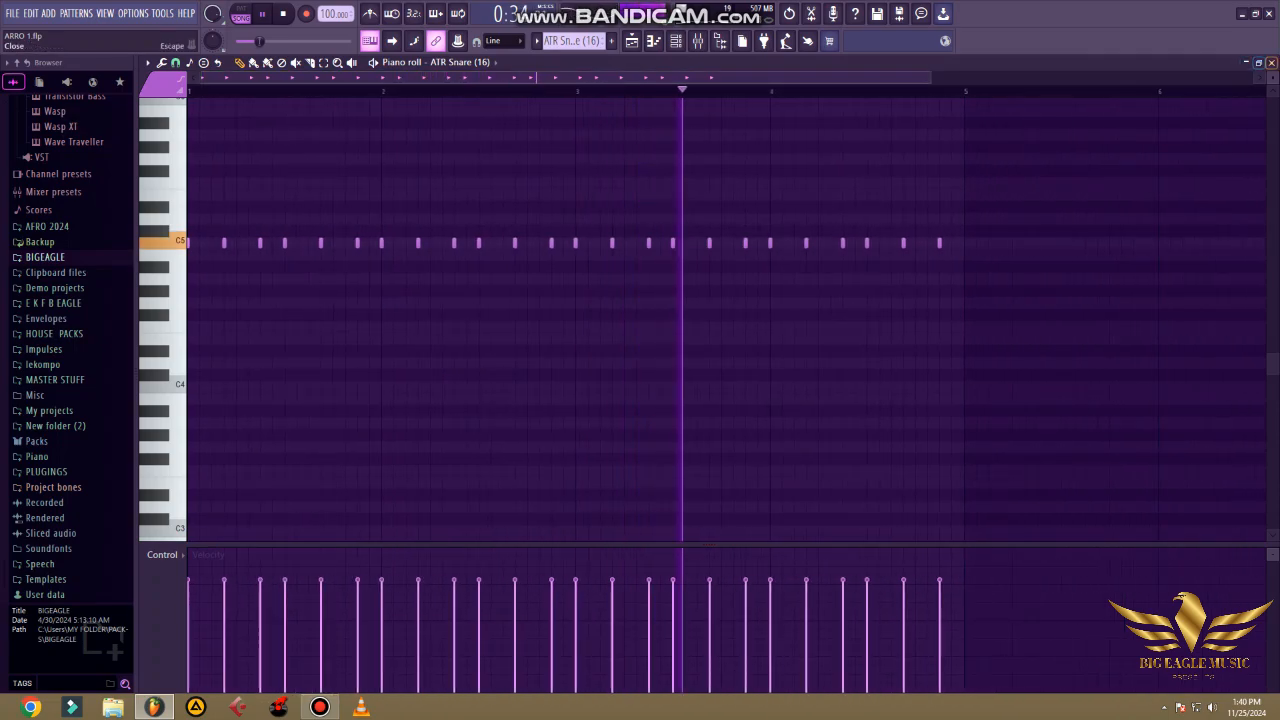
Switch to the ATR Snare (15) channel's piano roll and examine its notes during playback, closing the piano roll when done.
click(1271, 62)
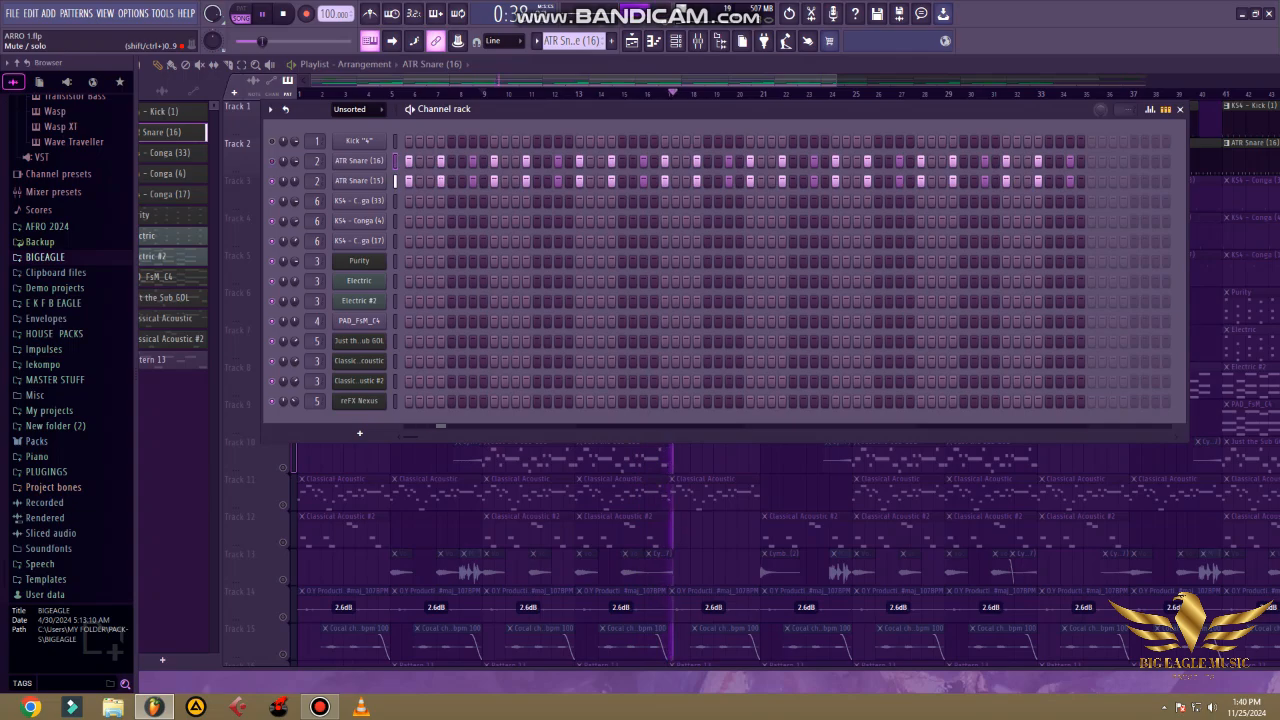
right_click(382, 178)
click(420, 180)
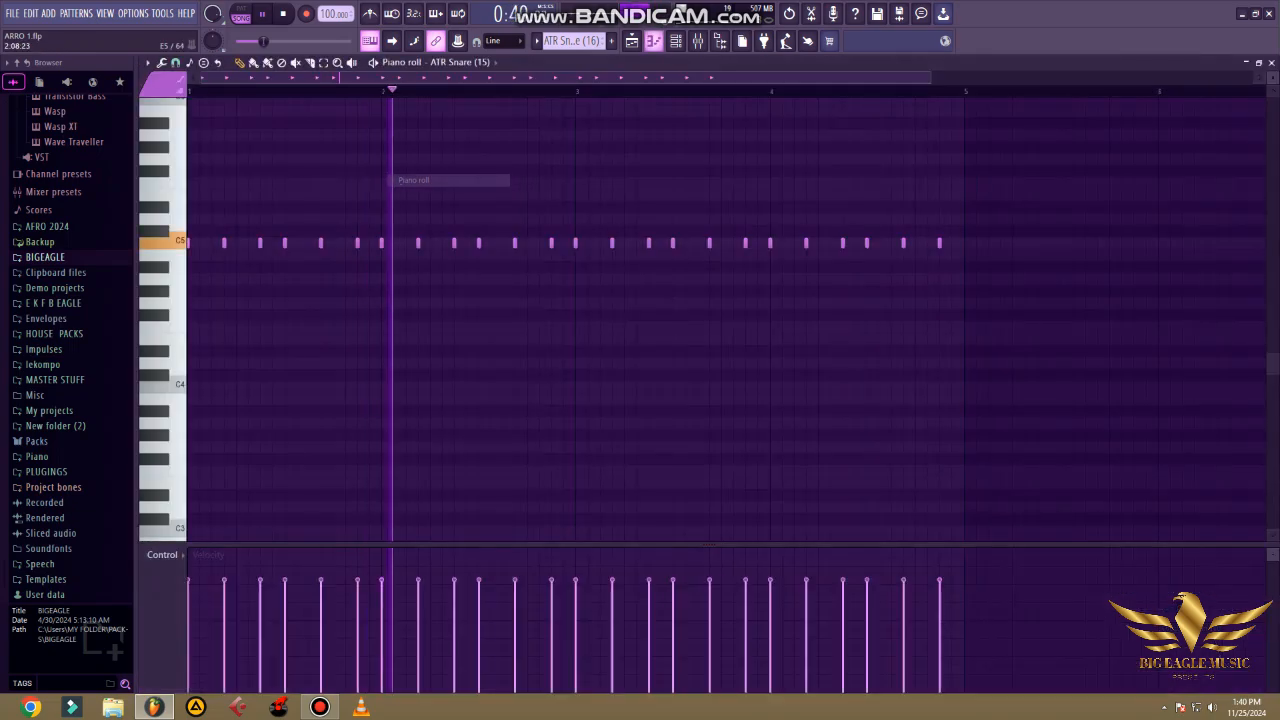
click(1271, 62)
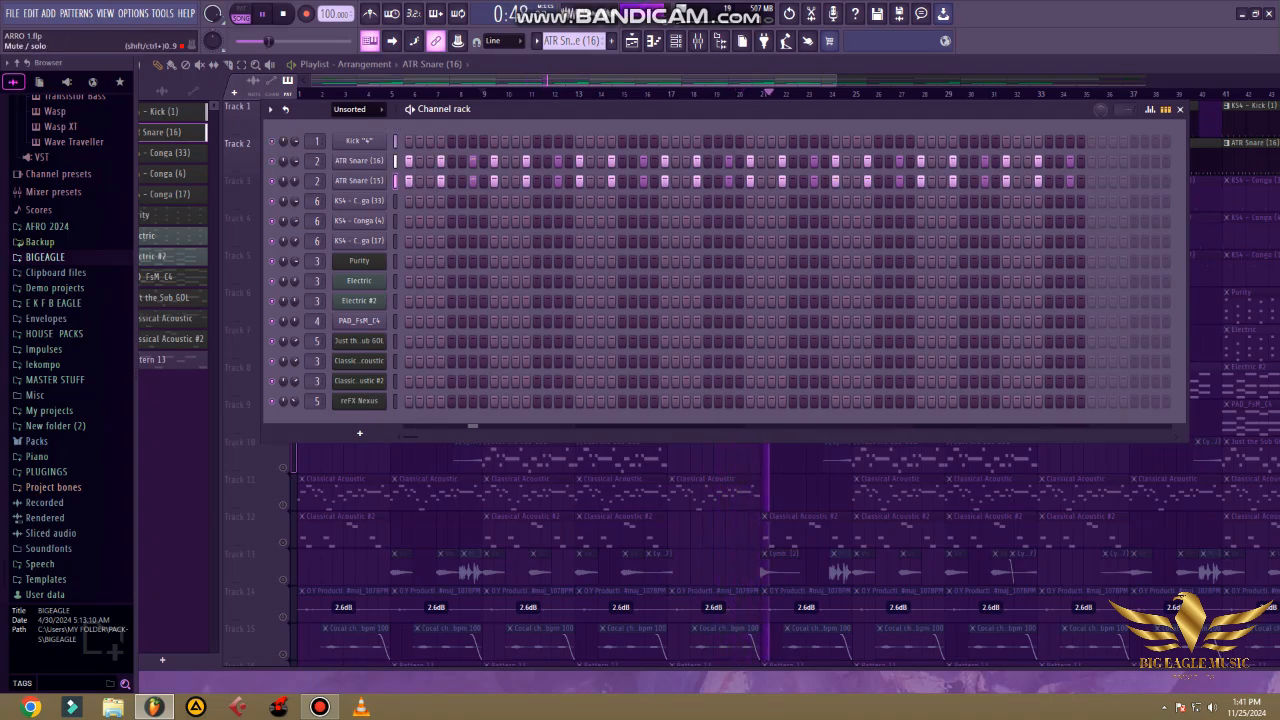
Hide the channel rack and select bars 9 to 17 in the playlist as the playback loop.
key(F6)
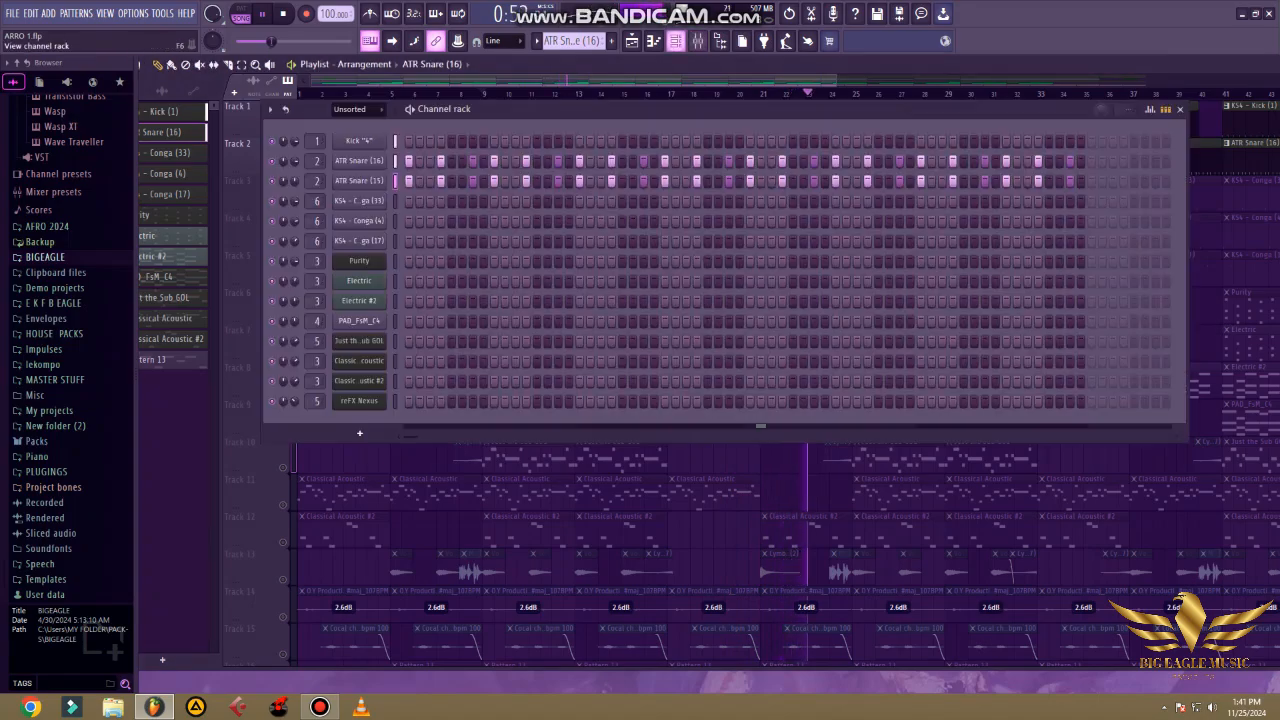
key(F6)
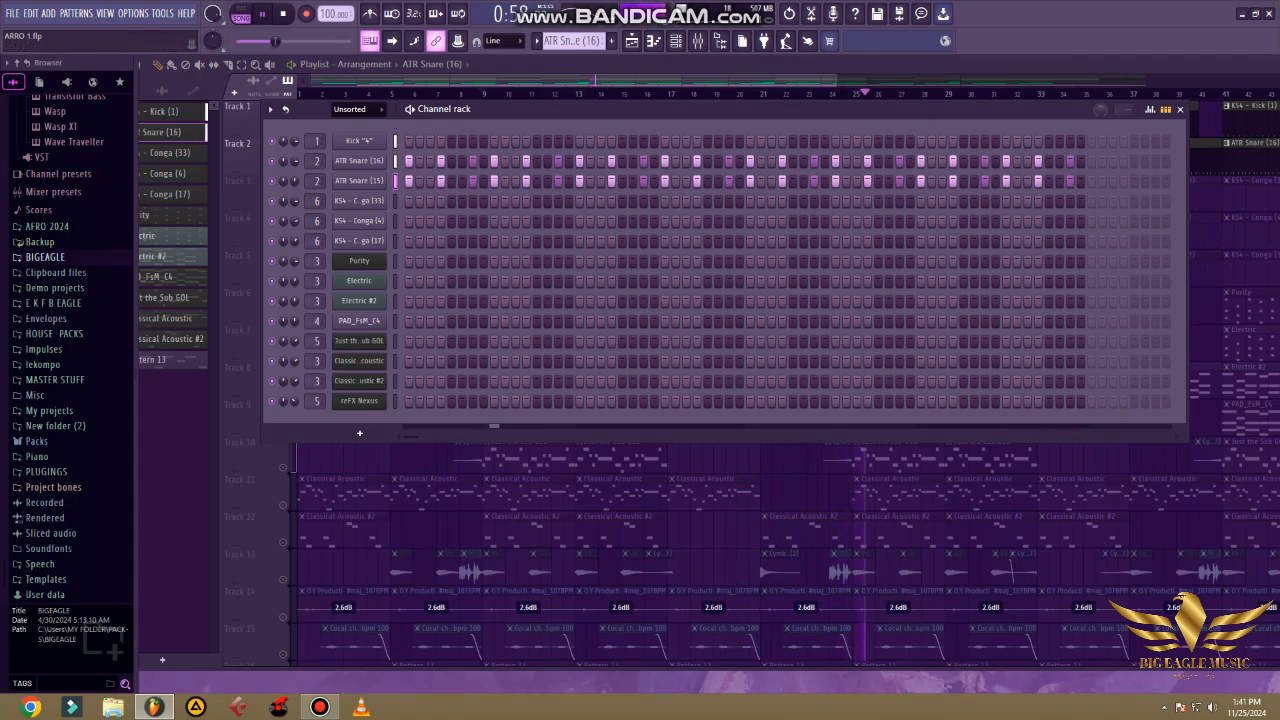
key(F6)
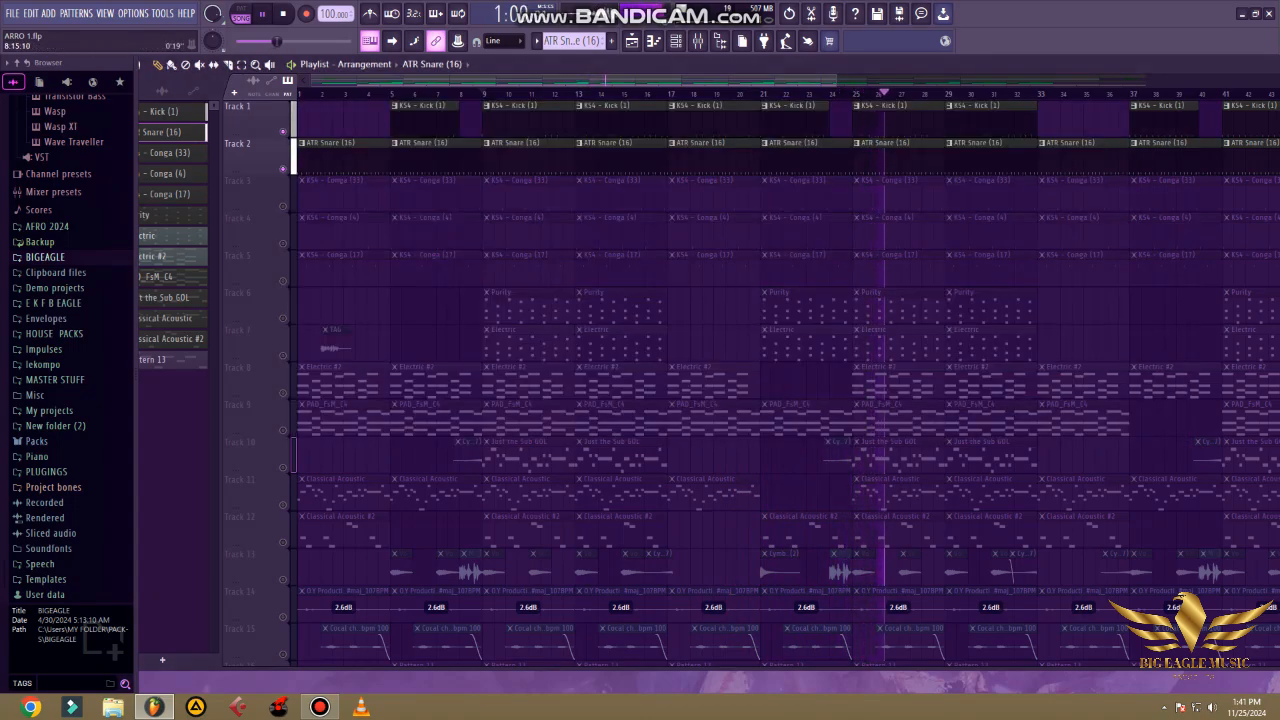
drag(484, 93, 668, 93)
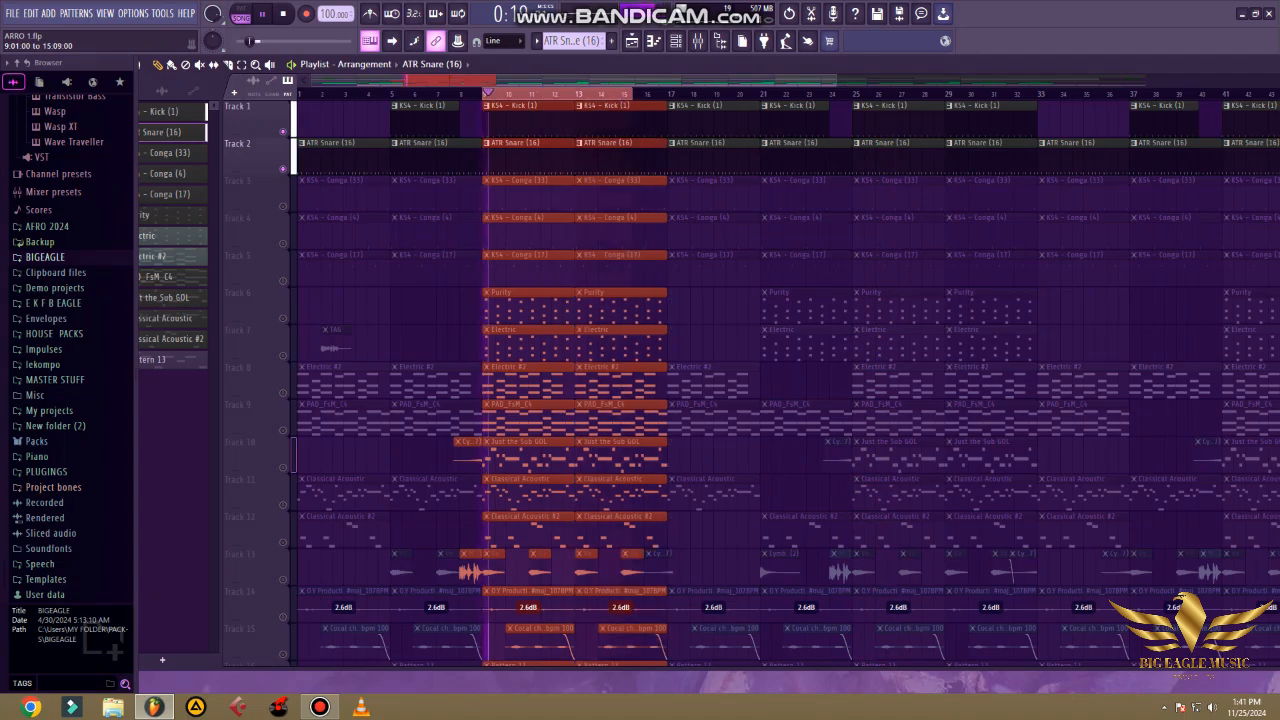
key(F6)
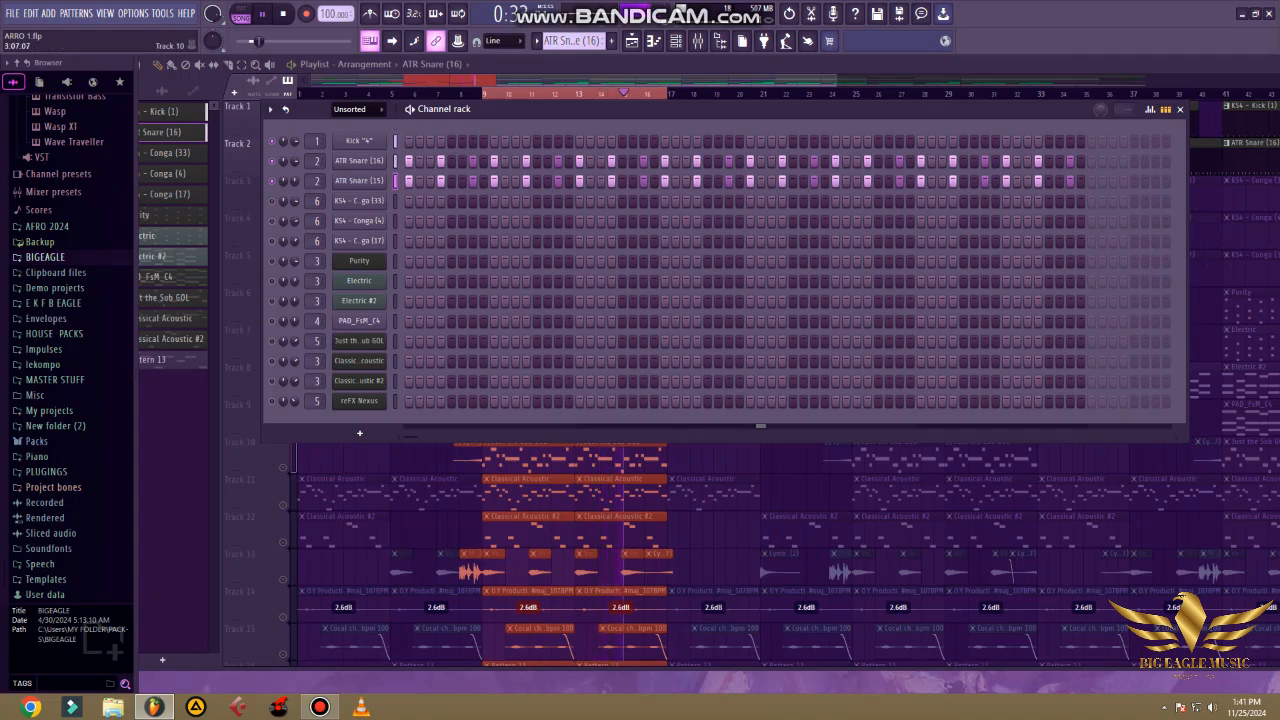
key(F6)
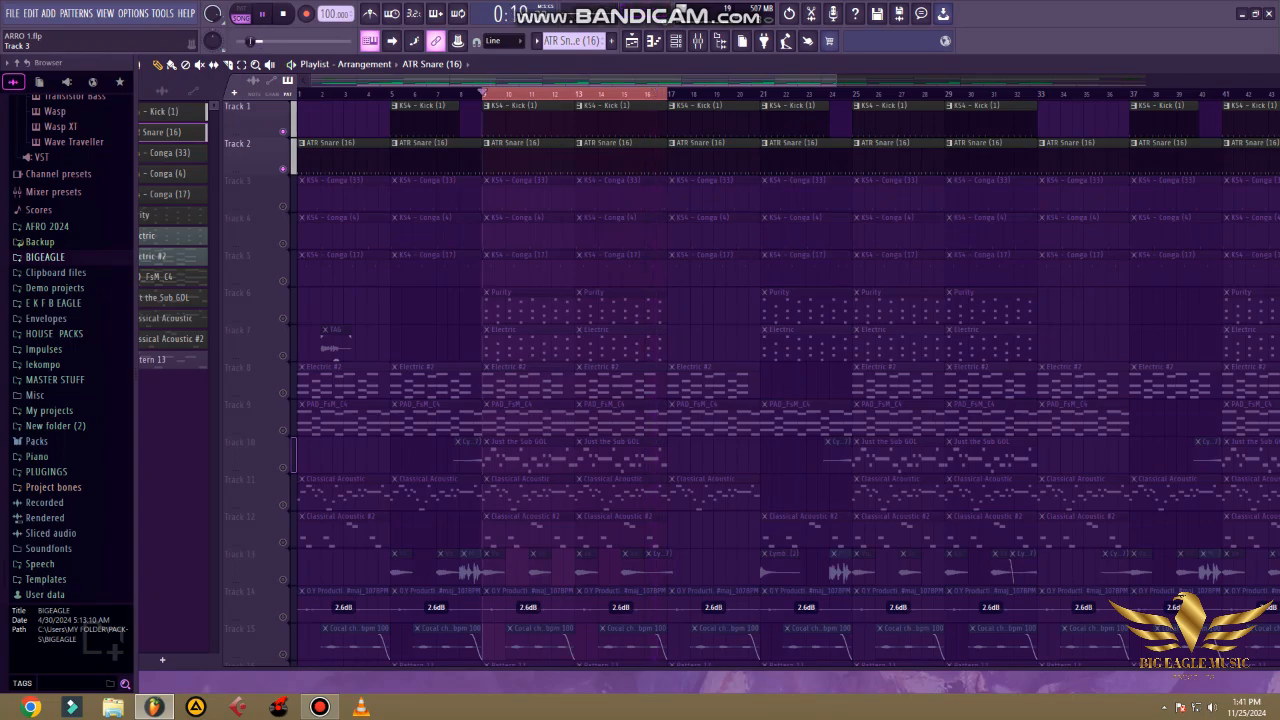
Unmute all playlist tracks and stop playback.
right_click(283, 169)
right_click(283, 169)
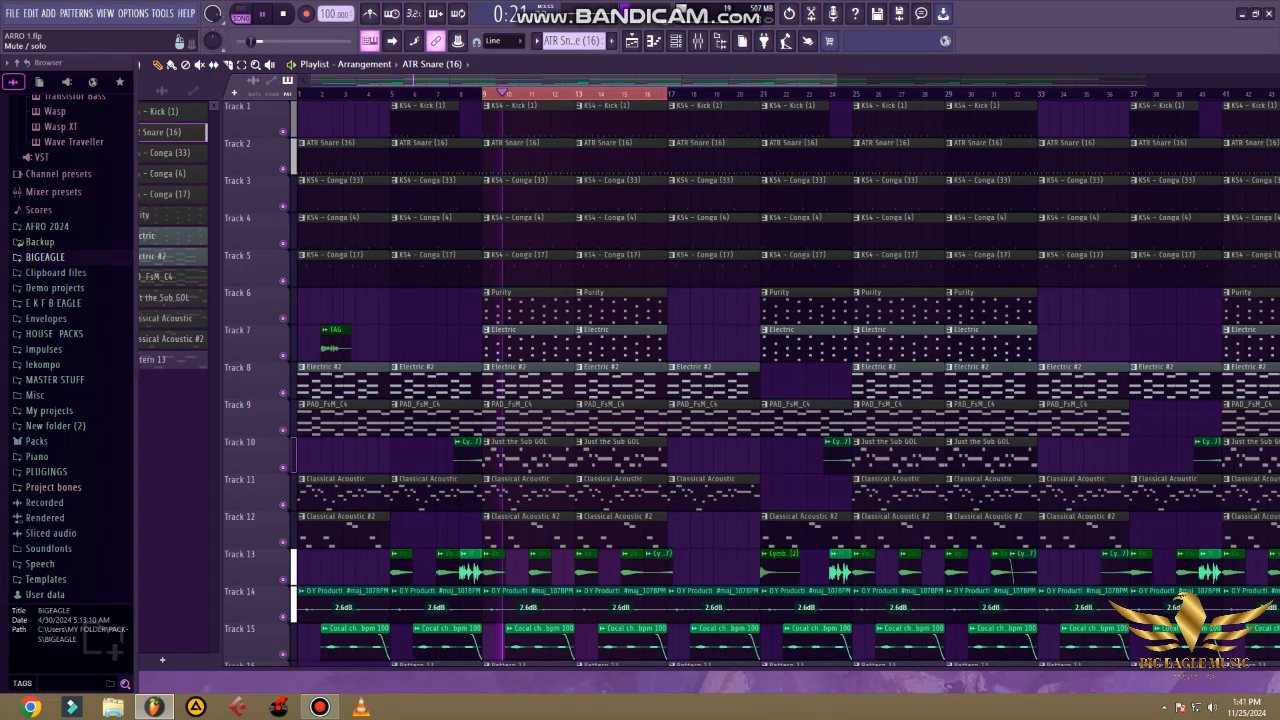
key(space)
Mute Tracks 13 to 17 in the playlist and restart playback of the selected loop.
scroll(283, 169, down, 2)
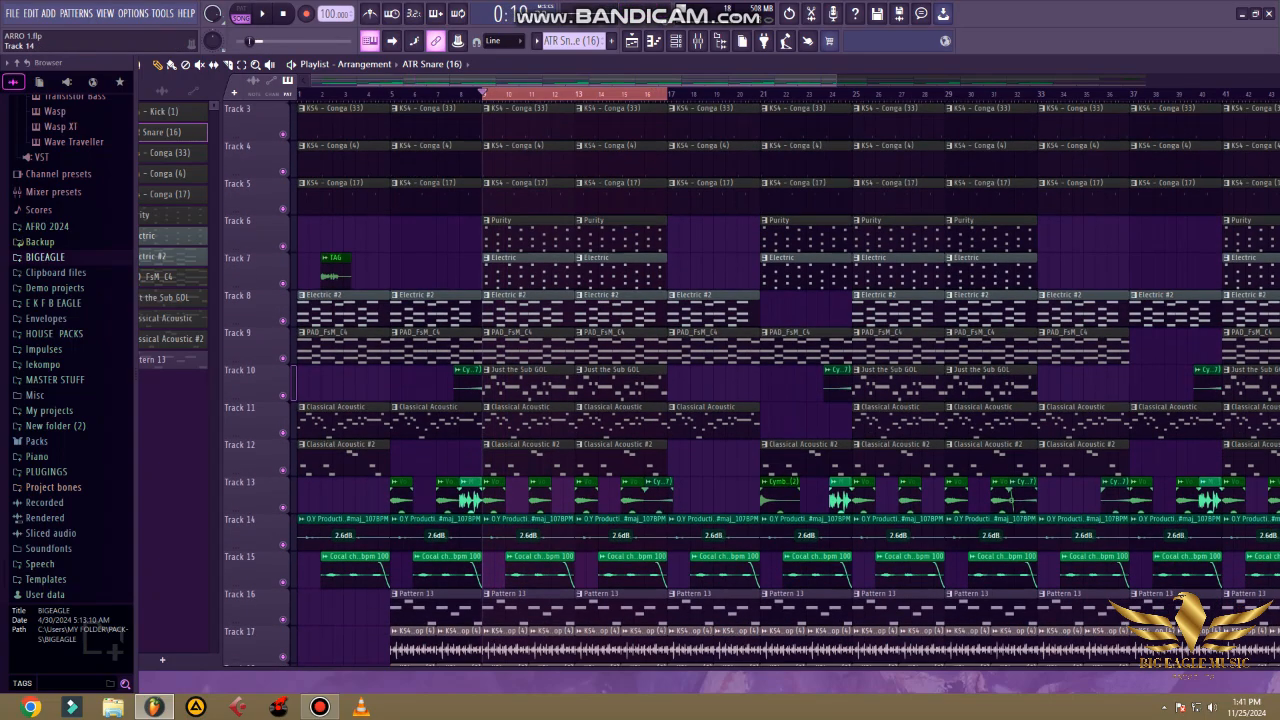
click(283, 504)
click(283, 541)
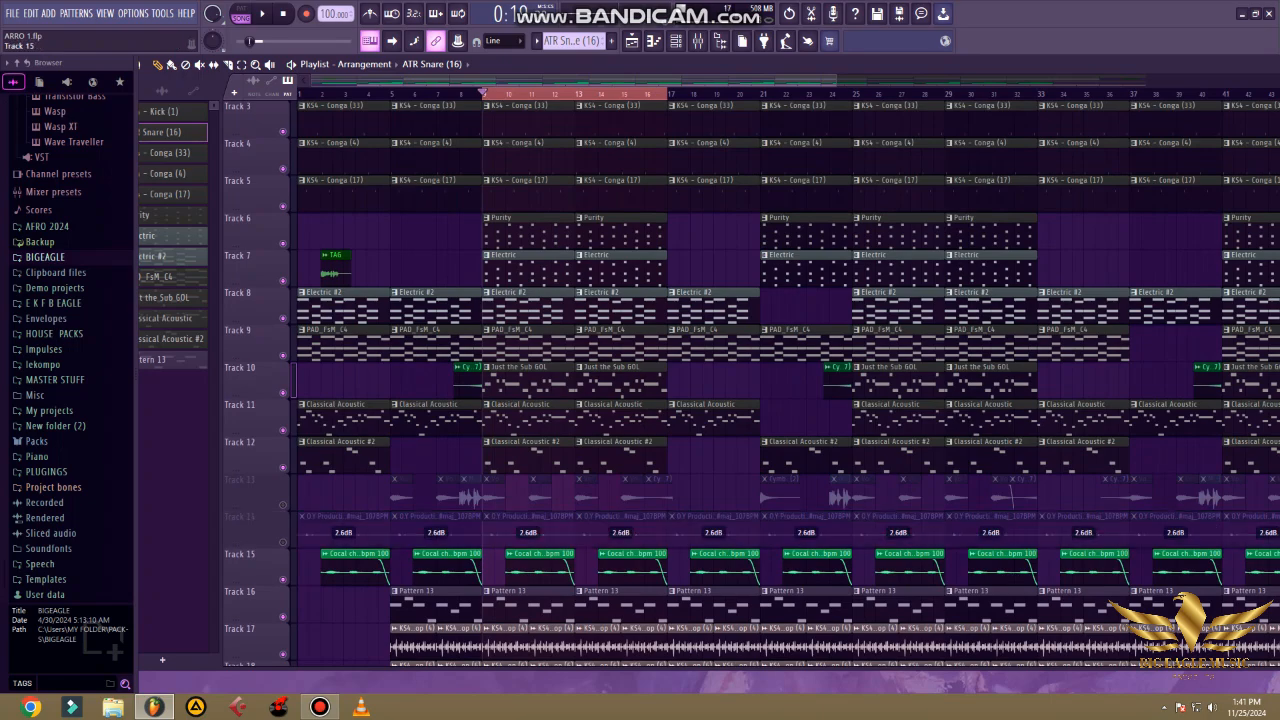
click(283, 579)
click(283, 616)
click(283, 653)
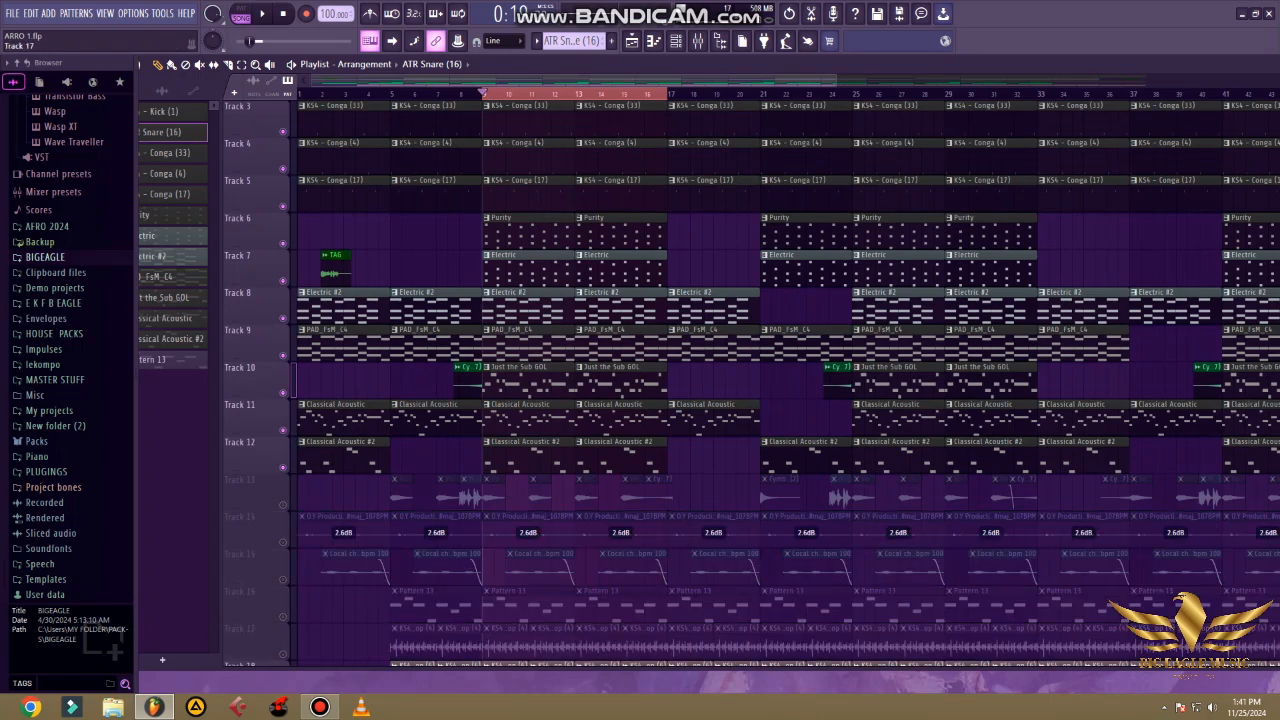
key(space)
scroll(750, 385, down, 3)
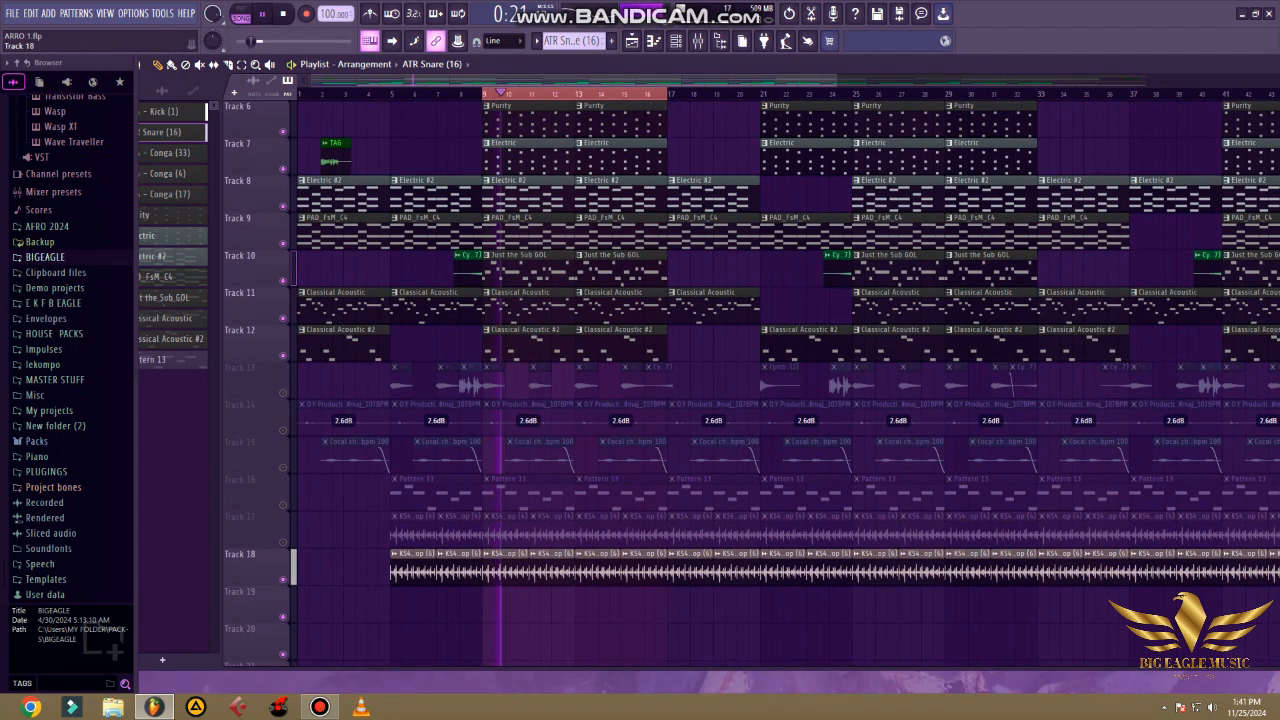
scroll(750, 385, up, 5)
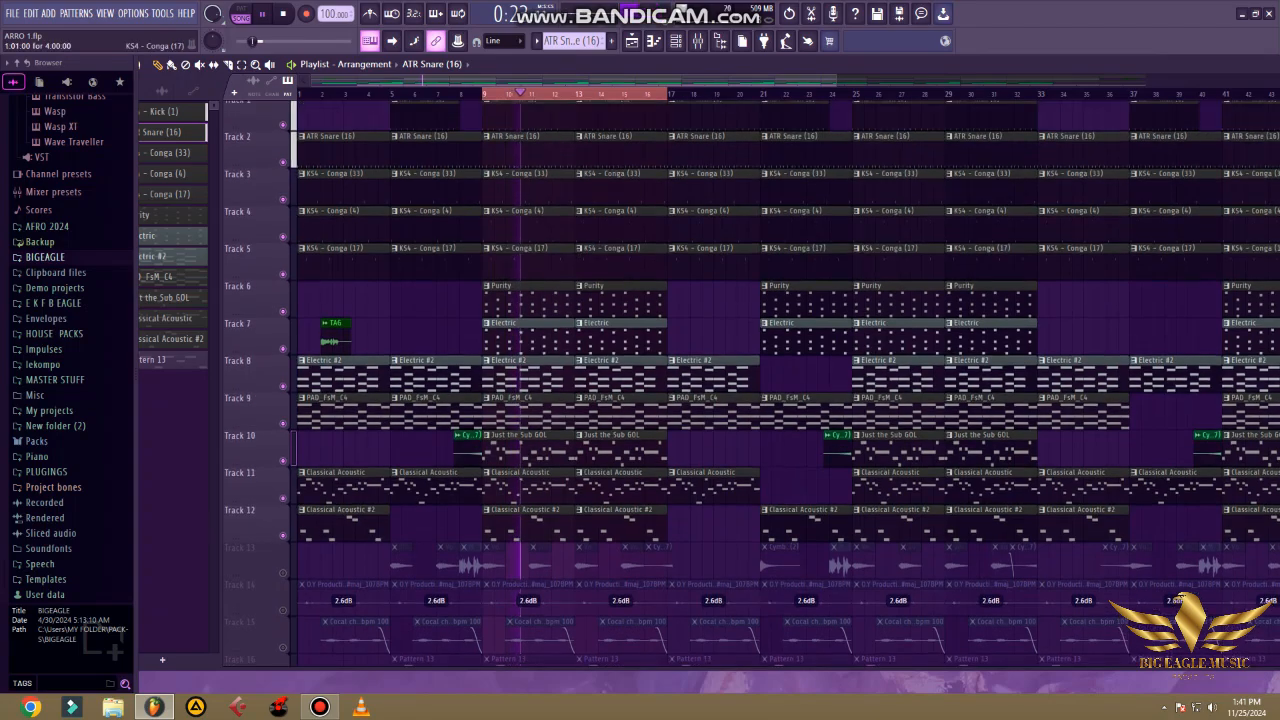
click(676, 40)
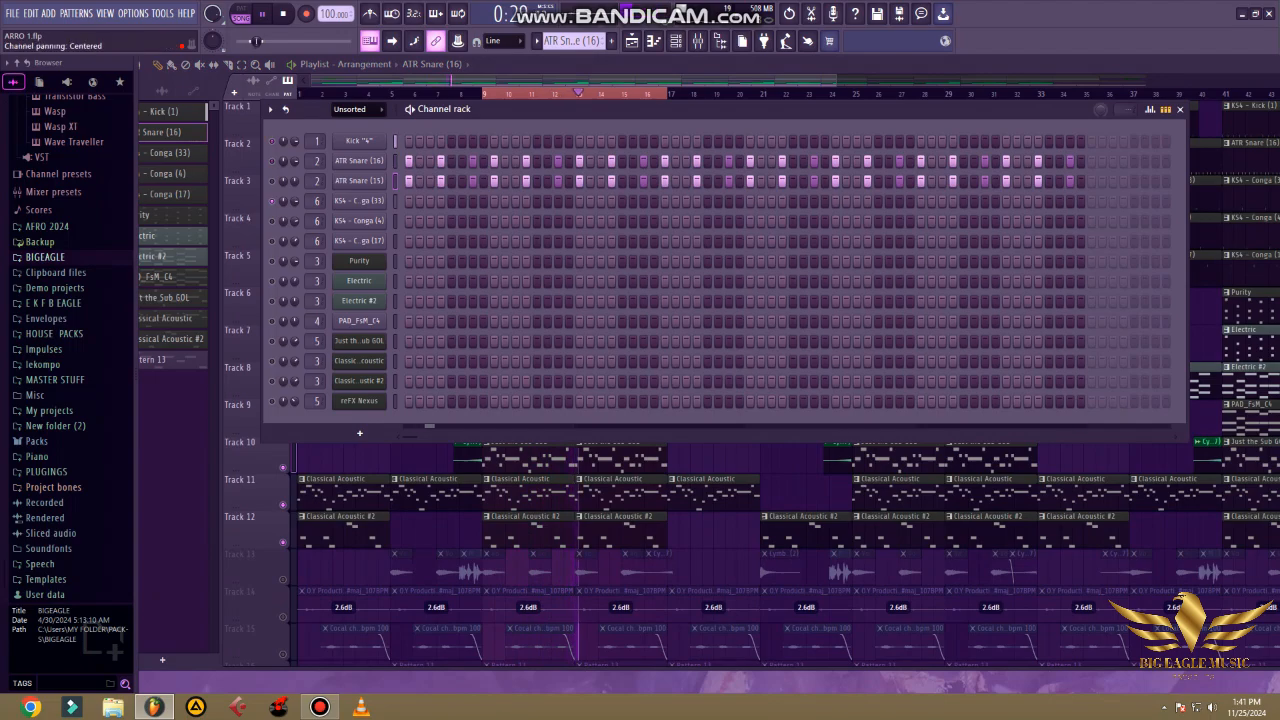
right_click(360, 200)
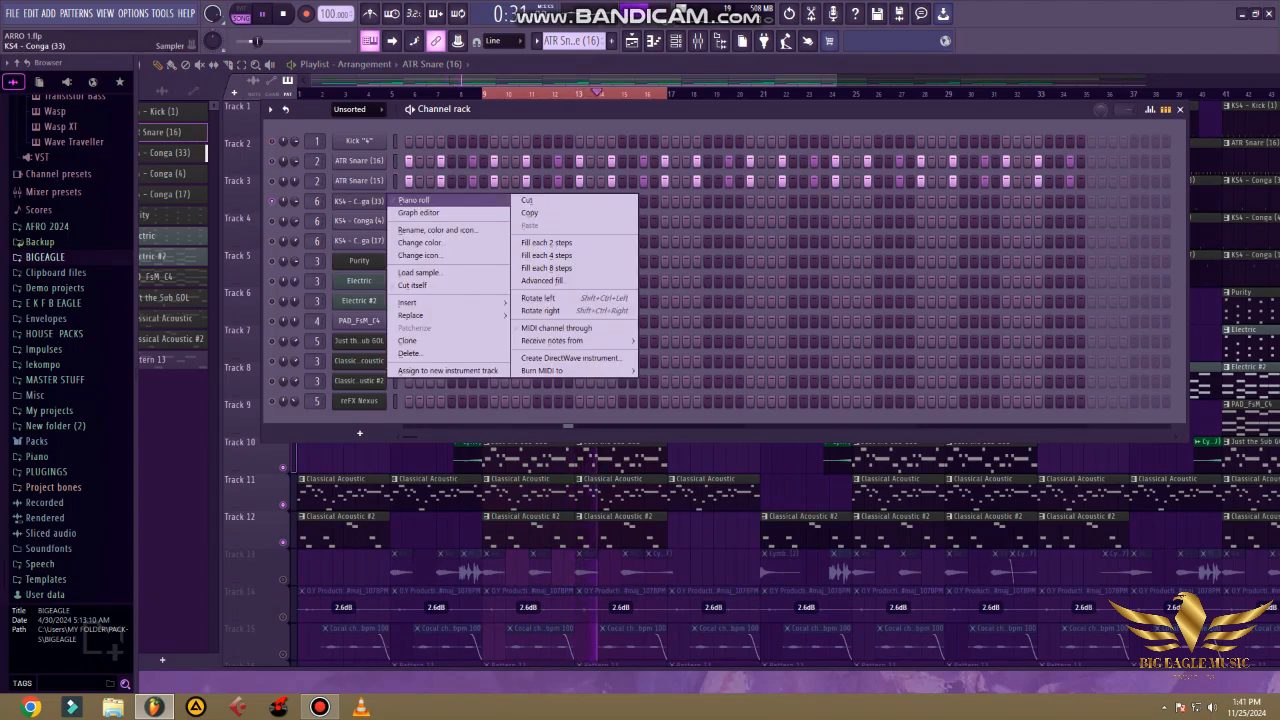
click(413, 200)
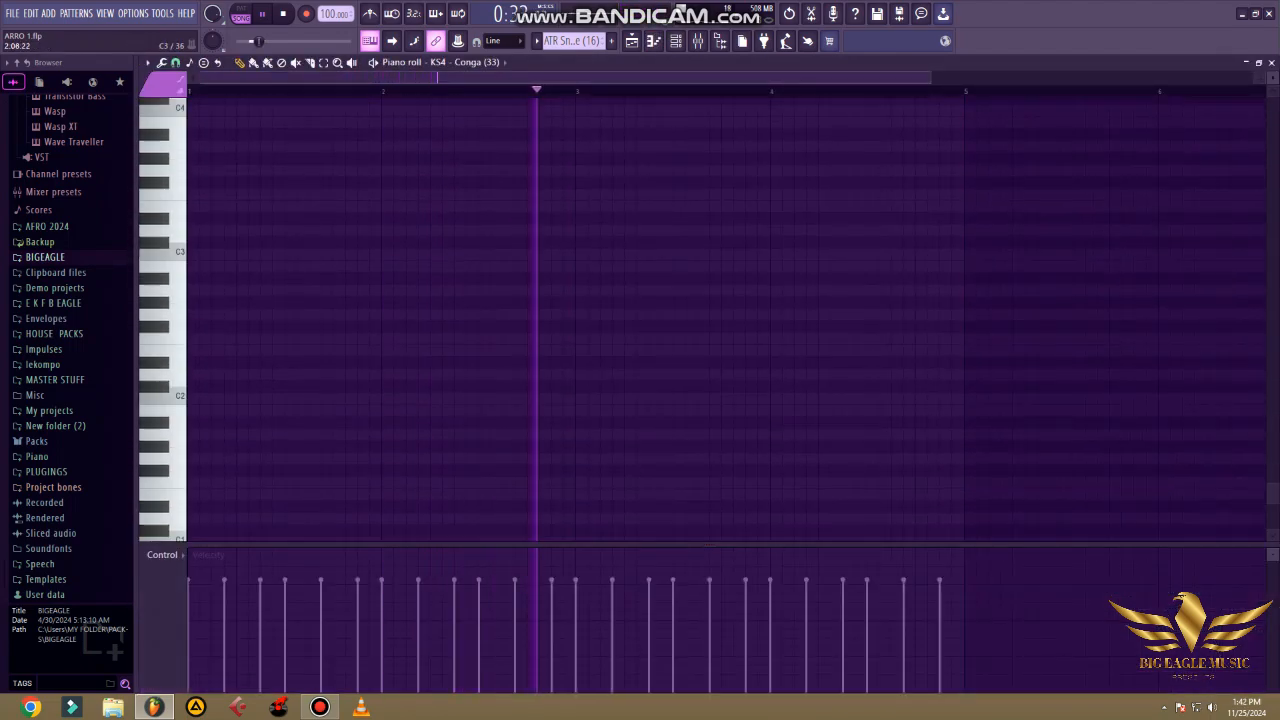
scroll(479, 250, up, 12)
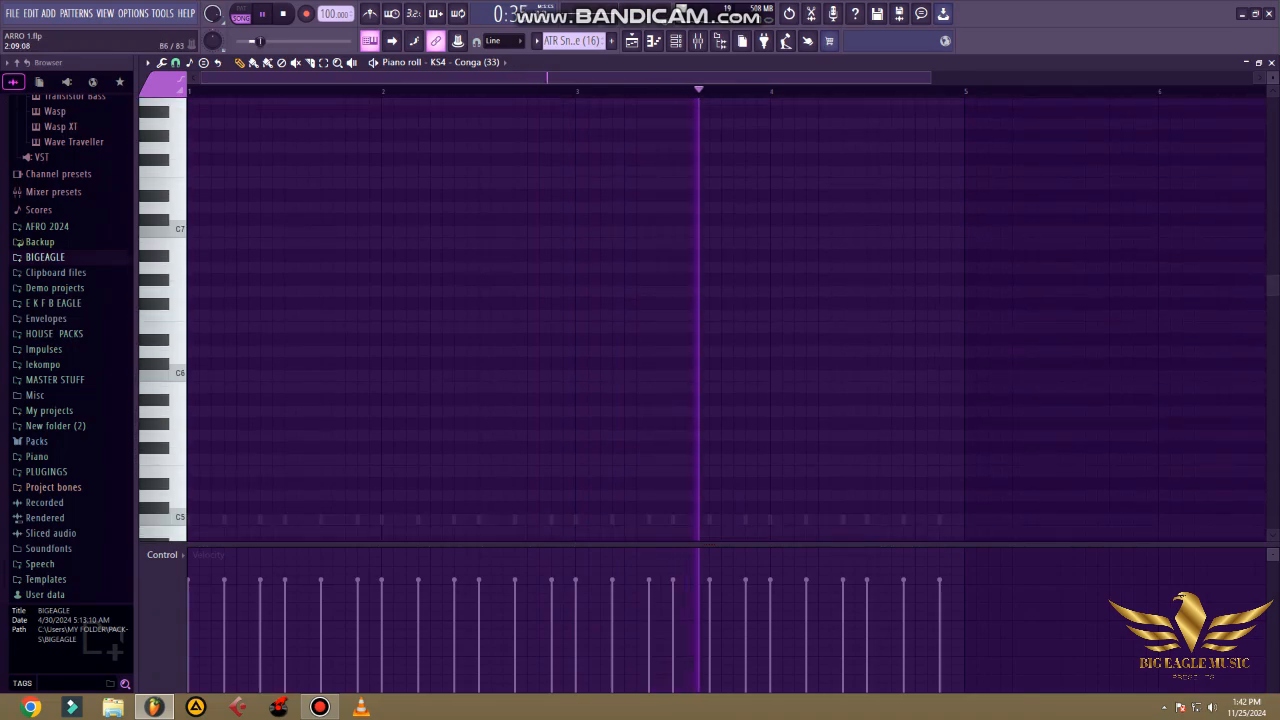
scroll(482, 215, down, 3)
click(1272, 63)
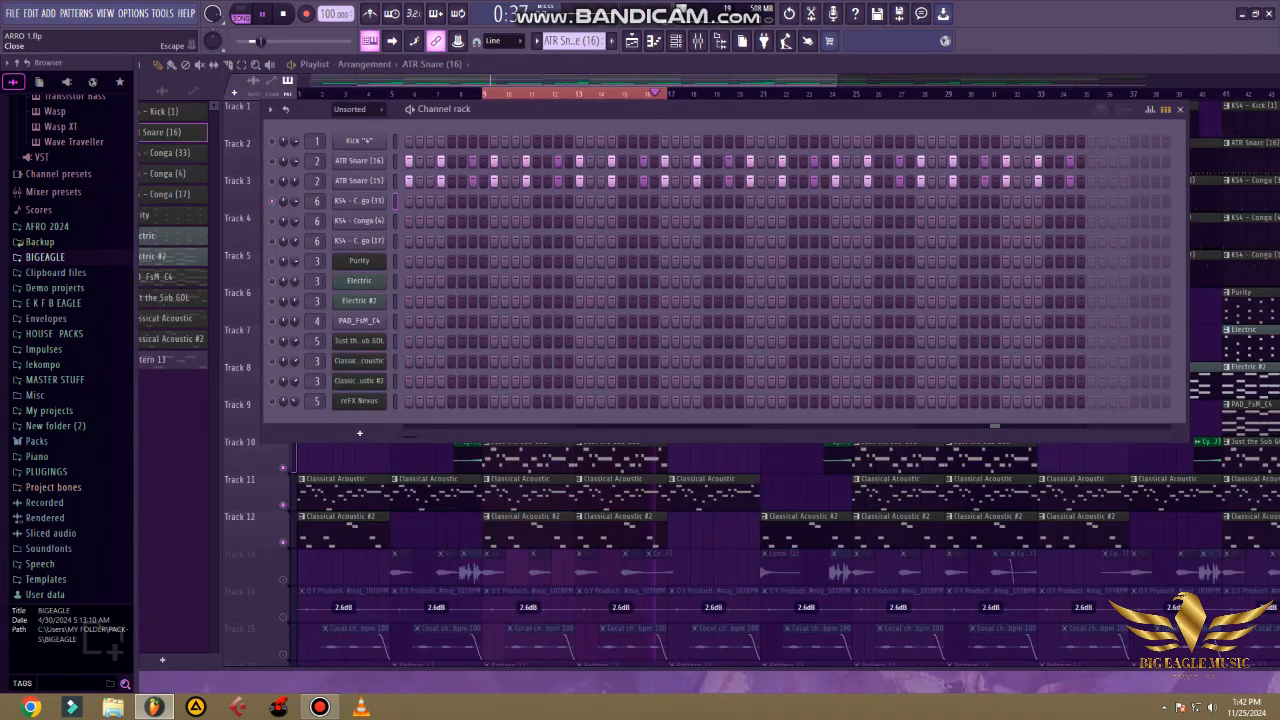
click(758, 458)
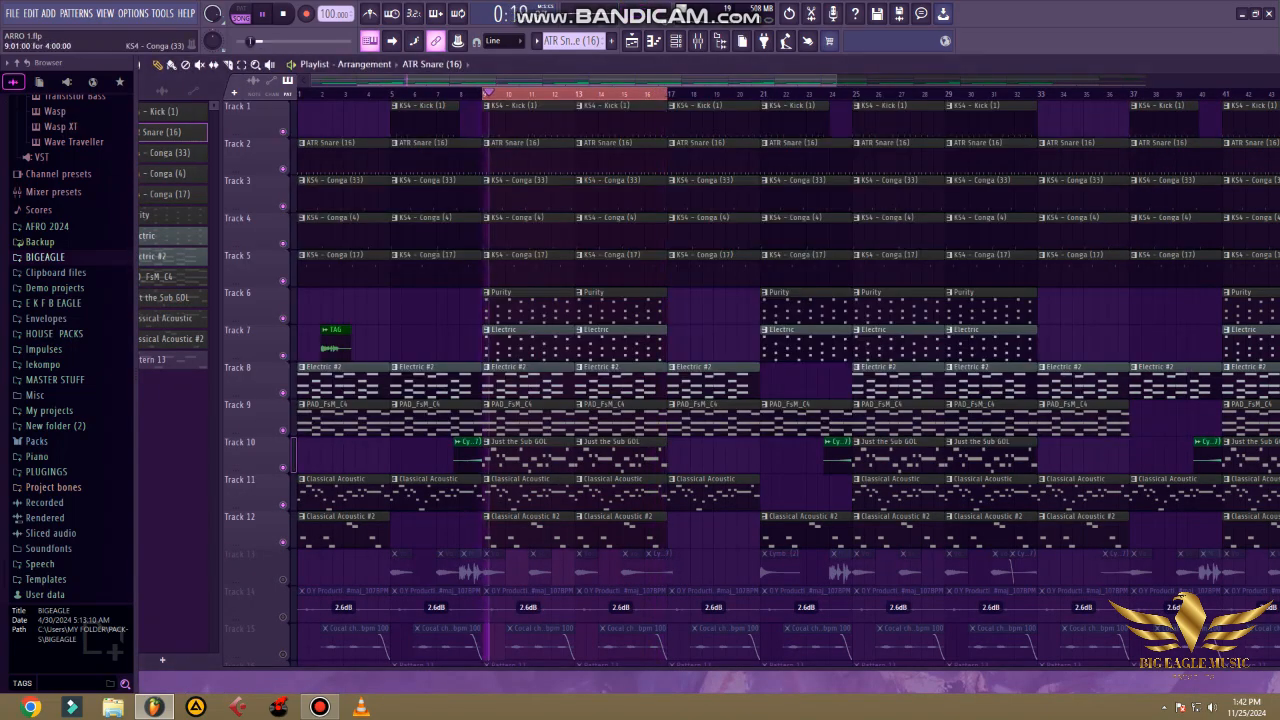
Make KS4 - Conga (33) the active pattern and examine its channel's notes in the piano roll, returning to the playlist when done.
click(515, 186)
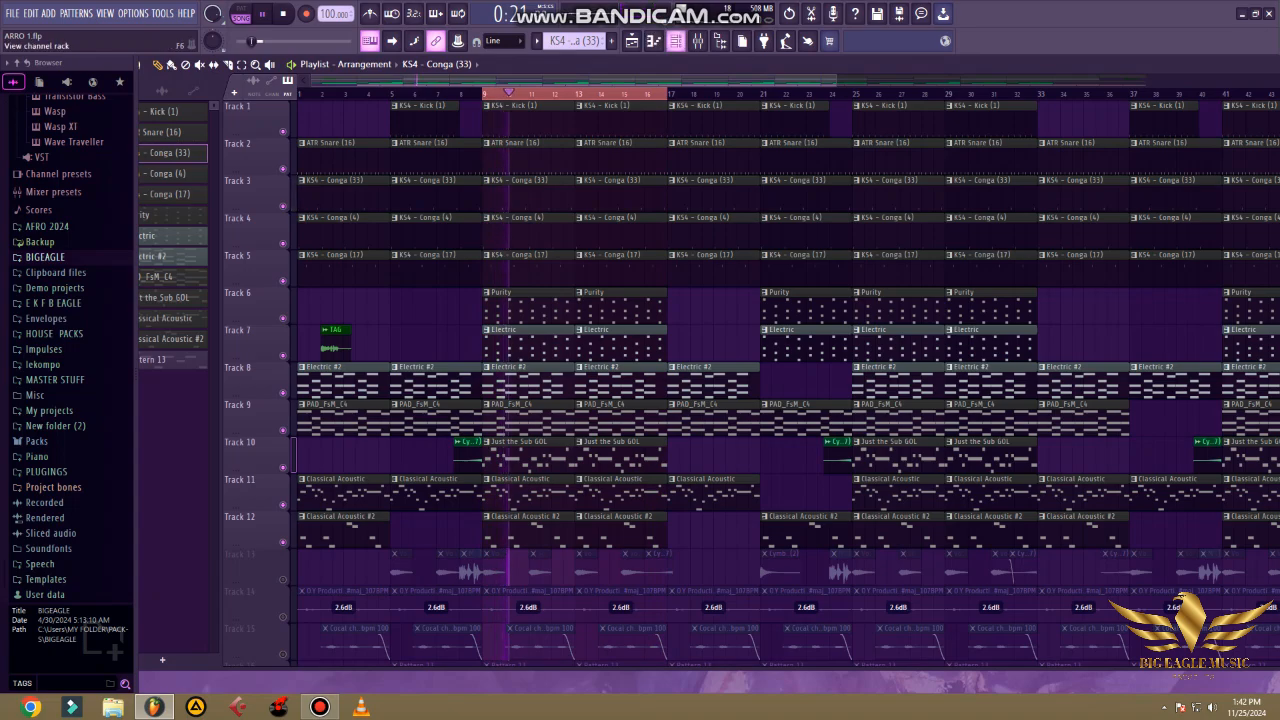
click(676, 41)
right_click(378, 200)
click(400, 201)
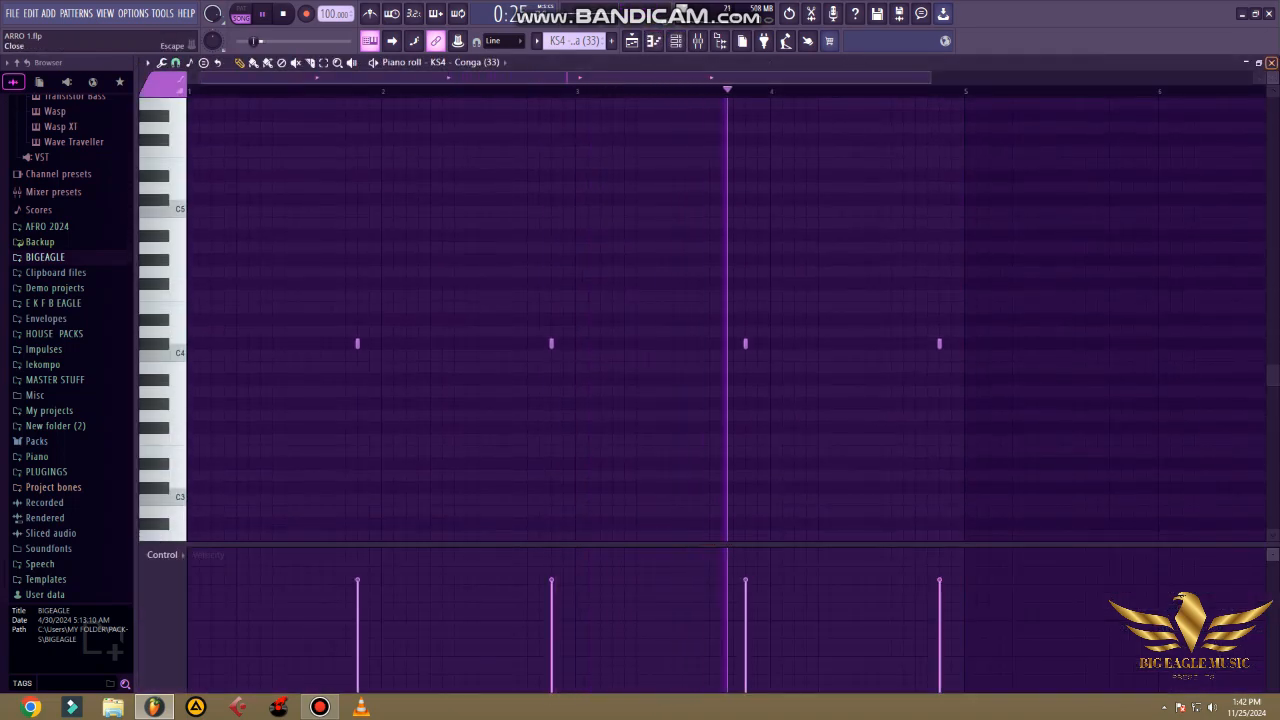
click(1272, 63)
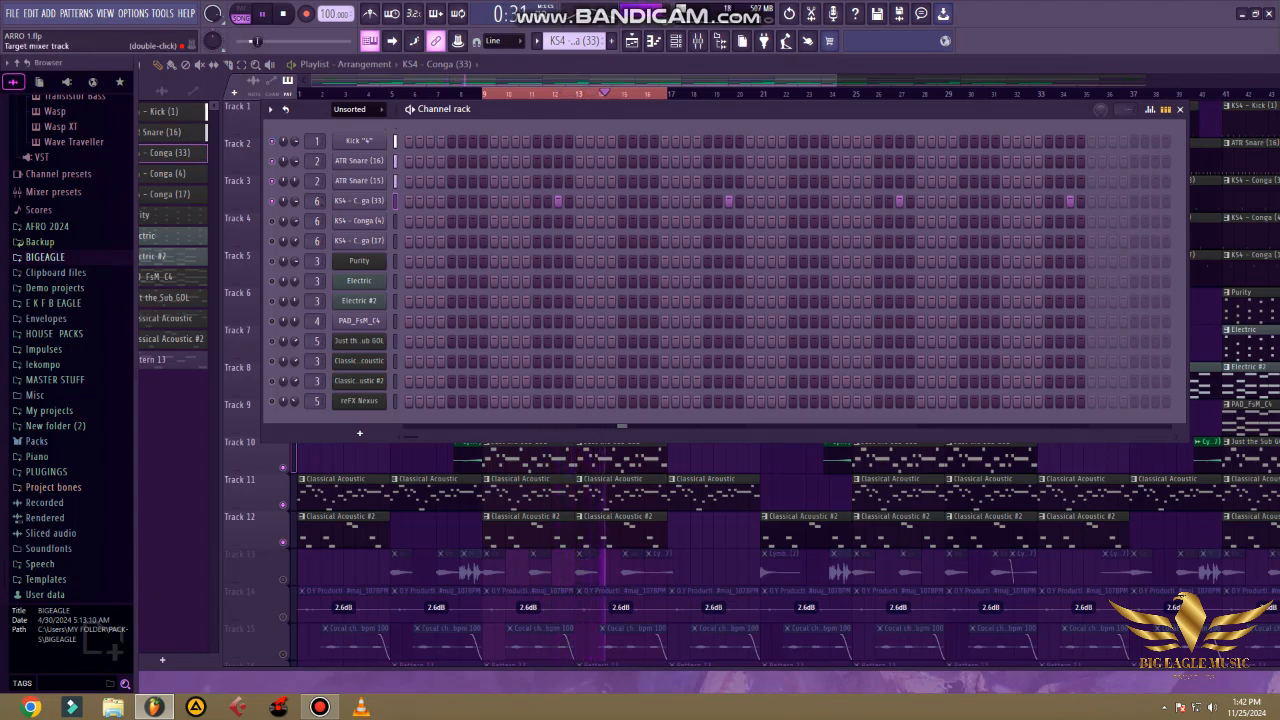
key(F6)
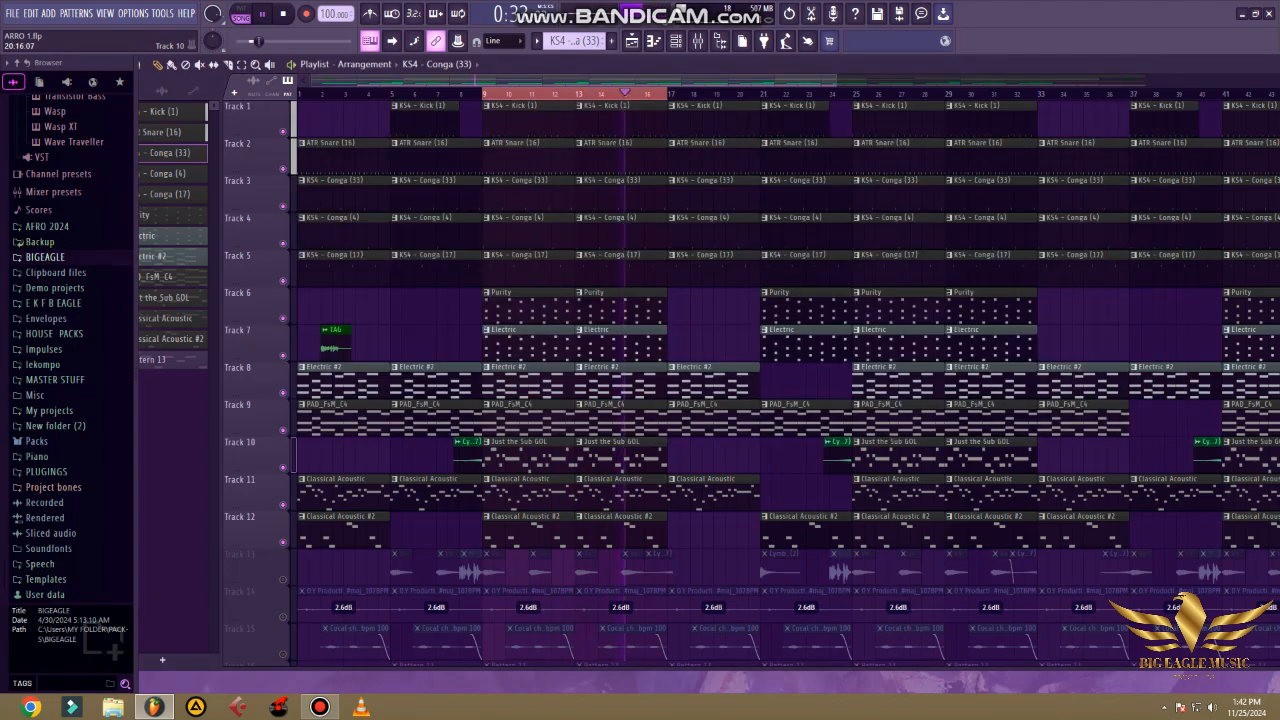
Stop playback, mute and unmute the KS4 - Conga (33) track, and resume the loop.
key(space)
click(283, 206)
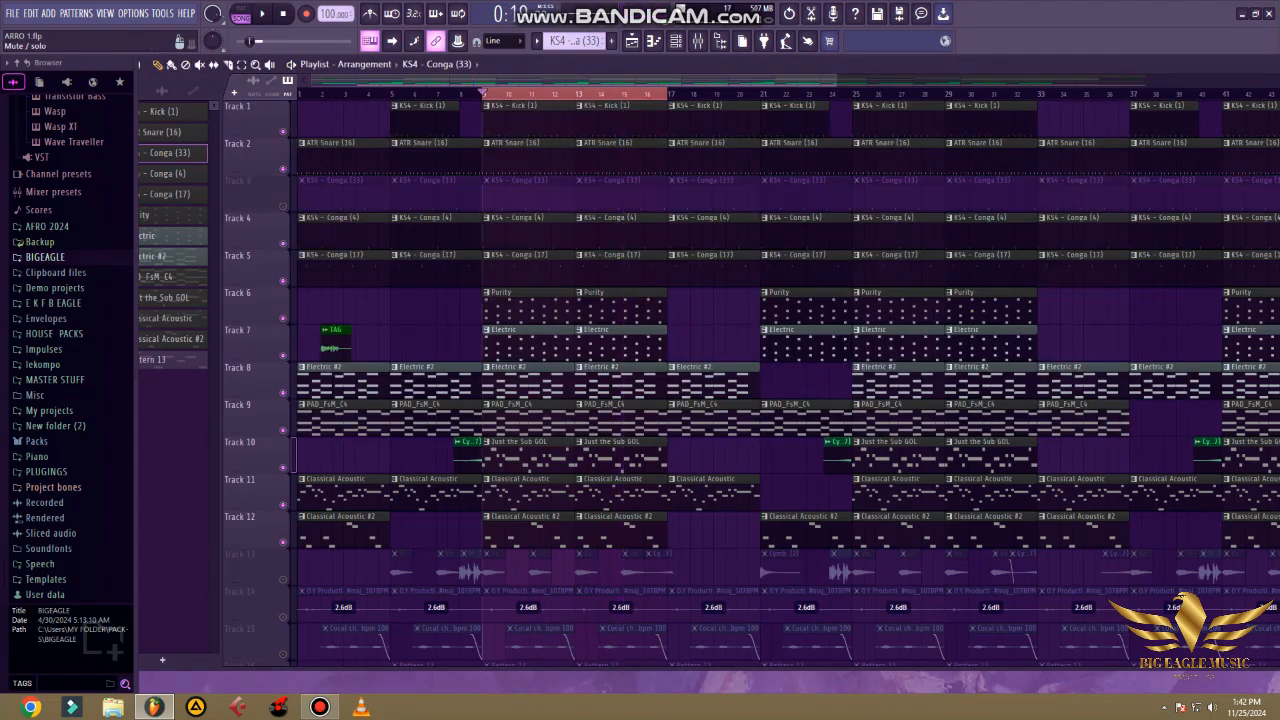
click(283, 206)
click(676, 41)
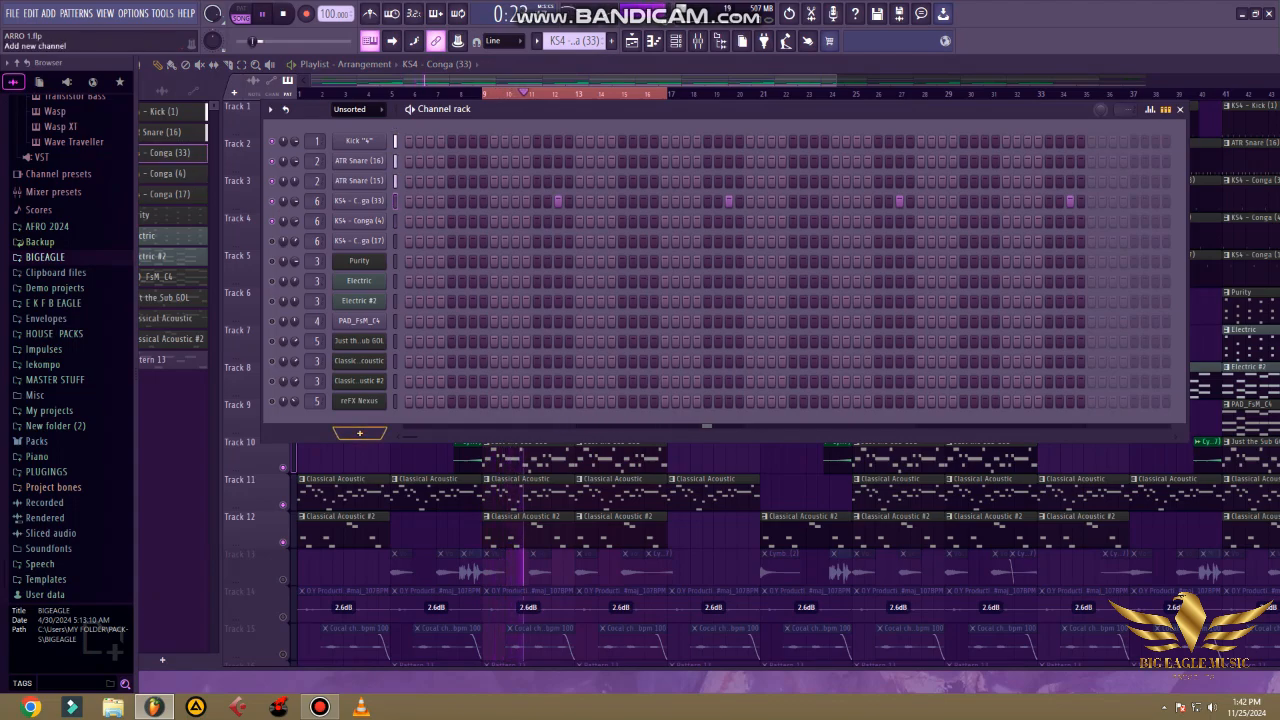
key(F6)
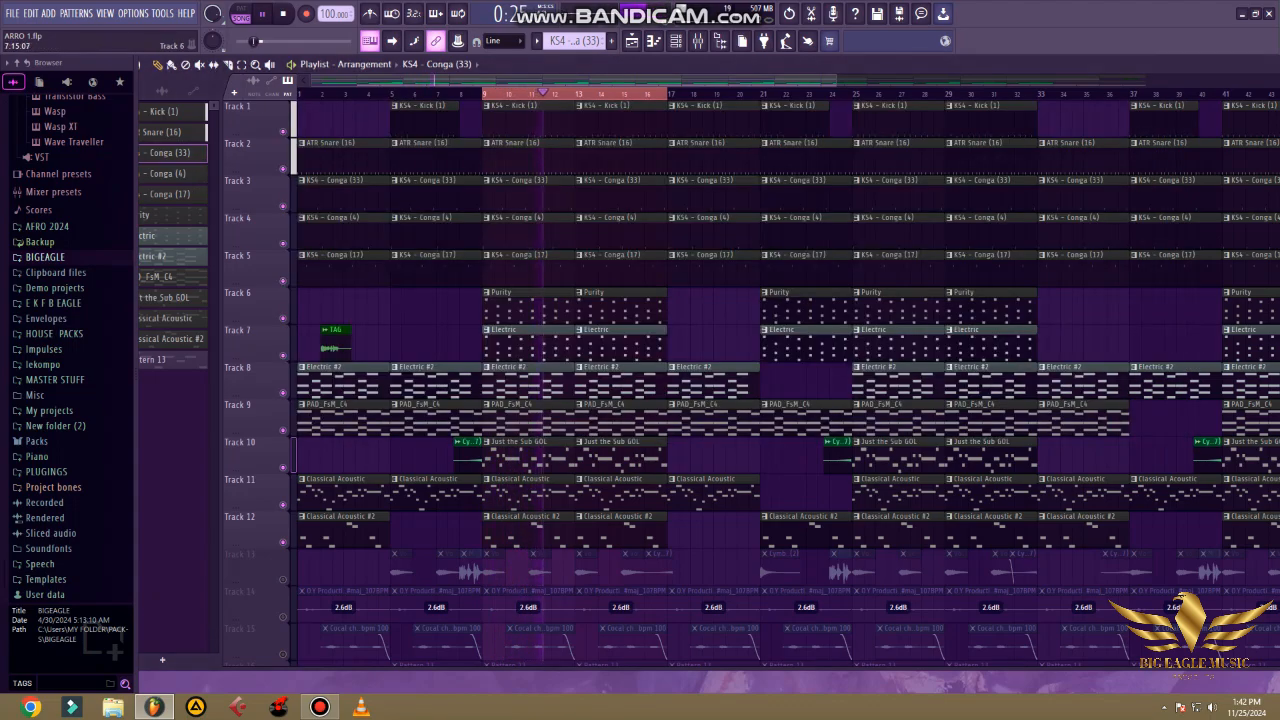
Make KS4 - Conga (4) the active pattern and examine its channel's notes in the piano roll, closing it when done.
click(564, 230)
key(F6)
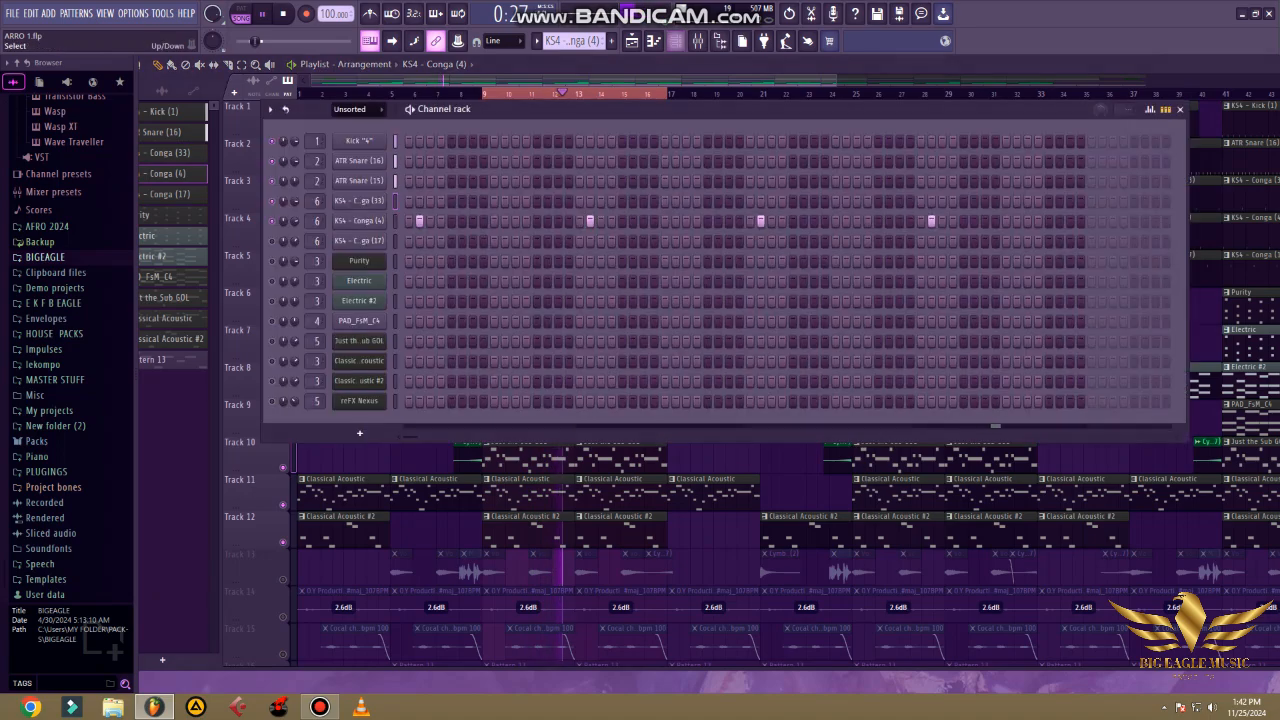
right_click(380, 220)
click(414, 220)
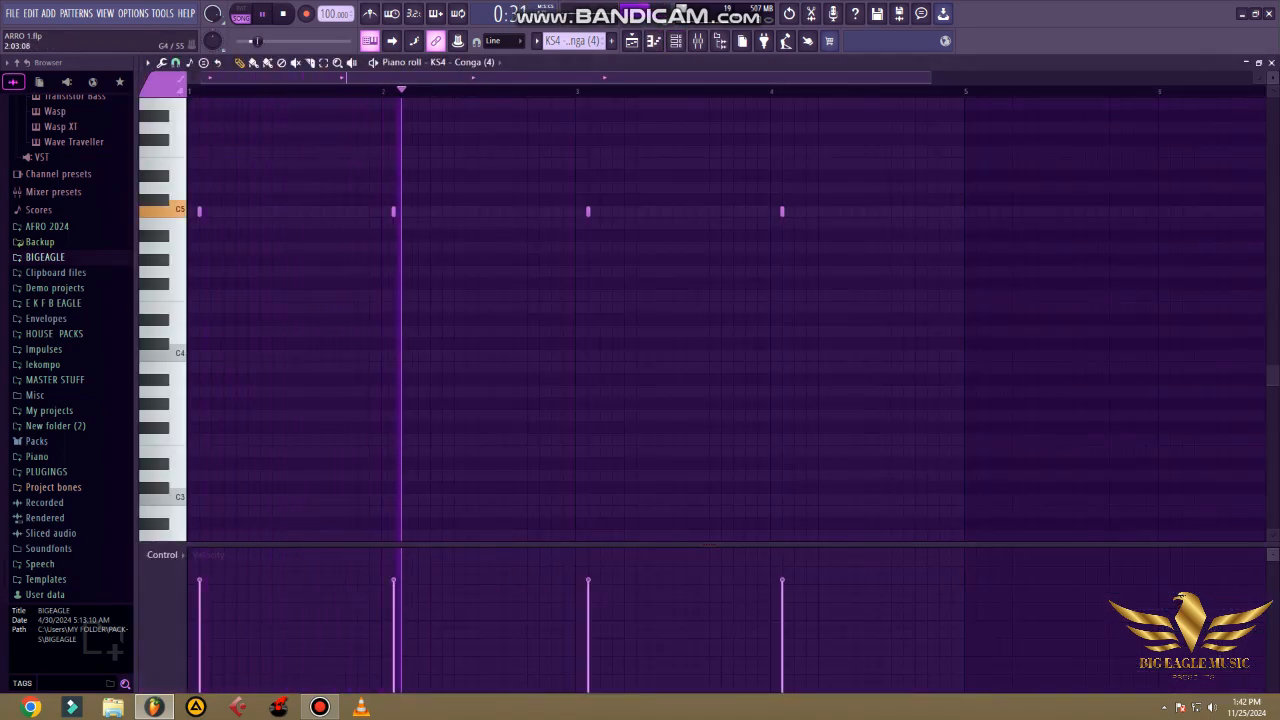
click(1271, 62)
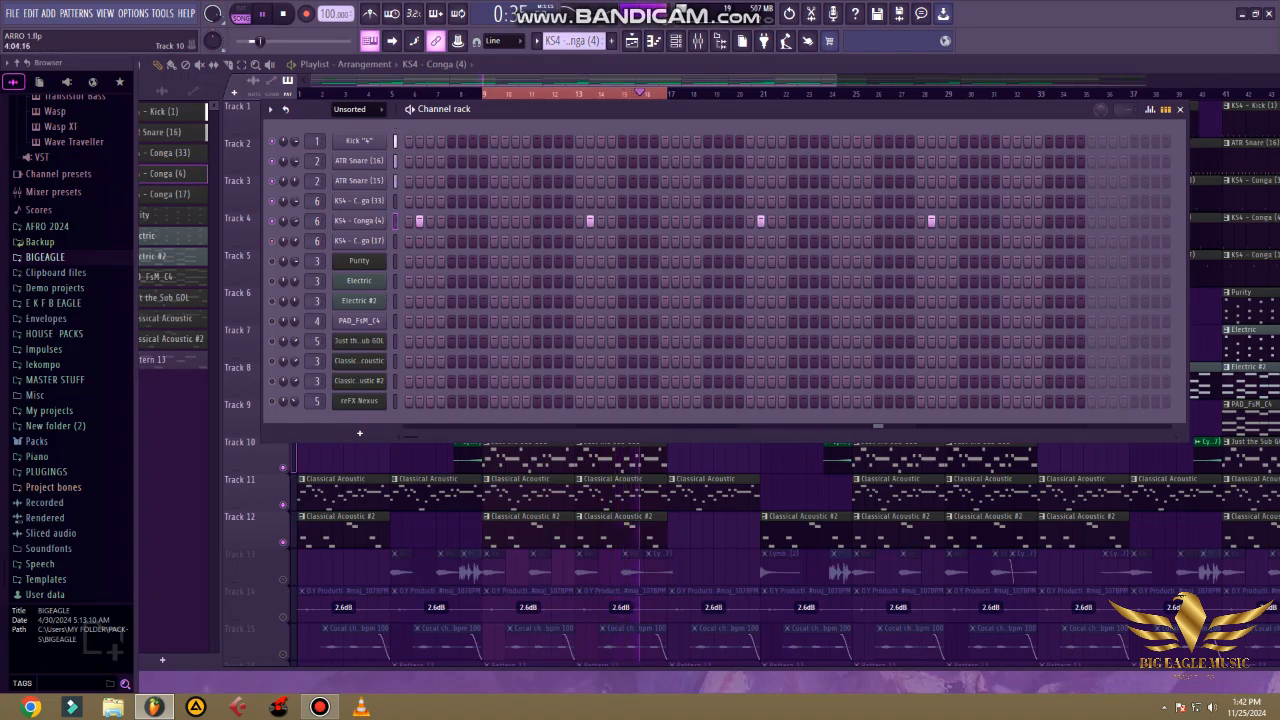
Make KS4 - Conga (17) the active pattern and examine its channel's notes in the piano roll during playback.
right_click(373, 460)
click(505, 262)
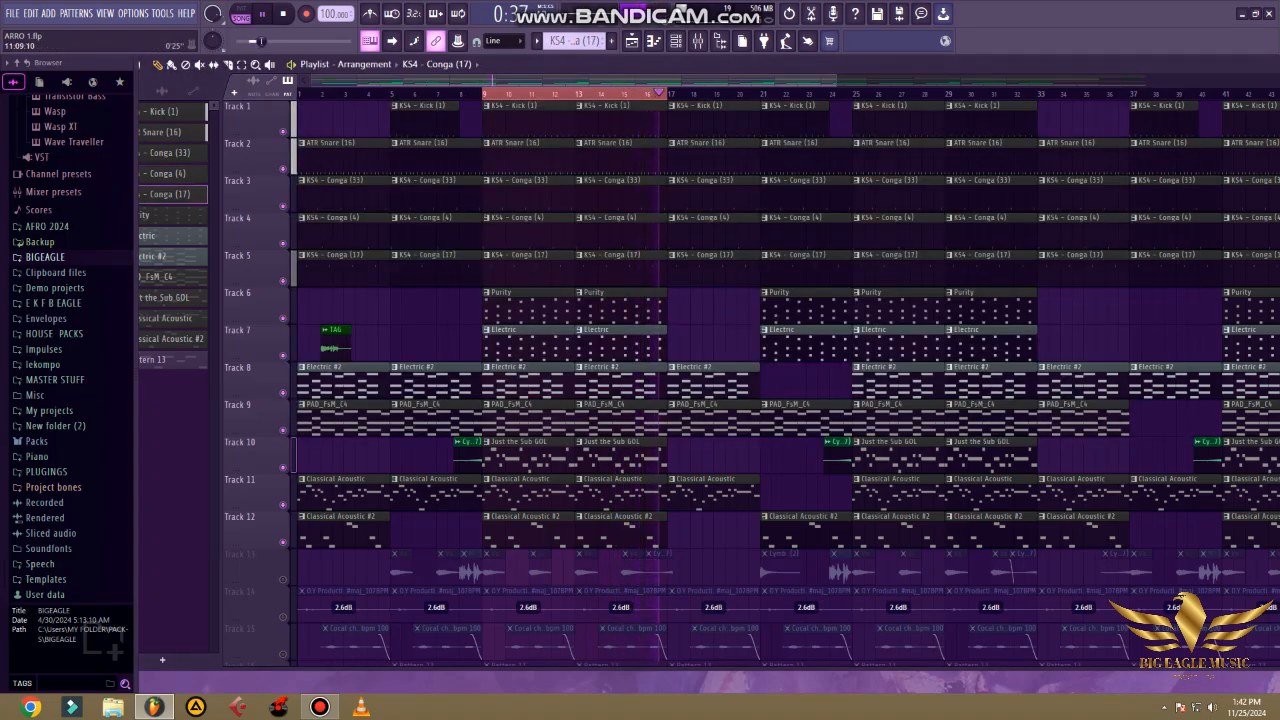
key(F6)
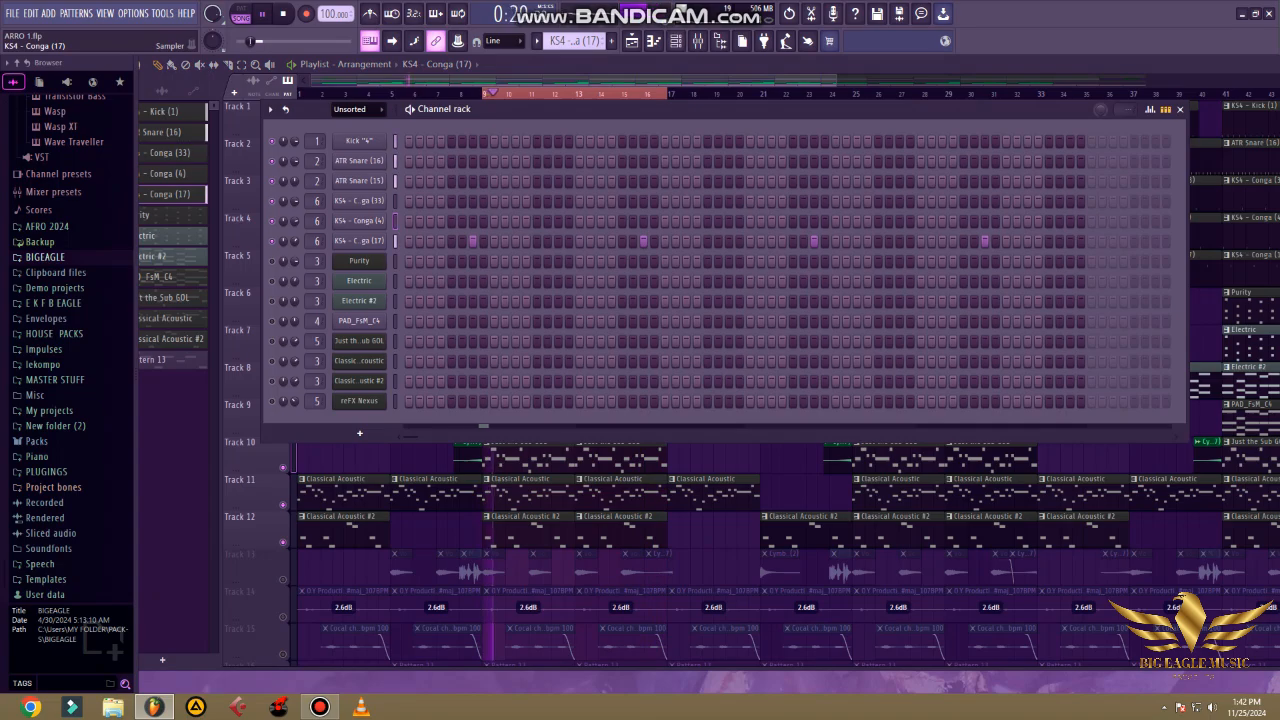
right_click(386, 238)
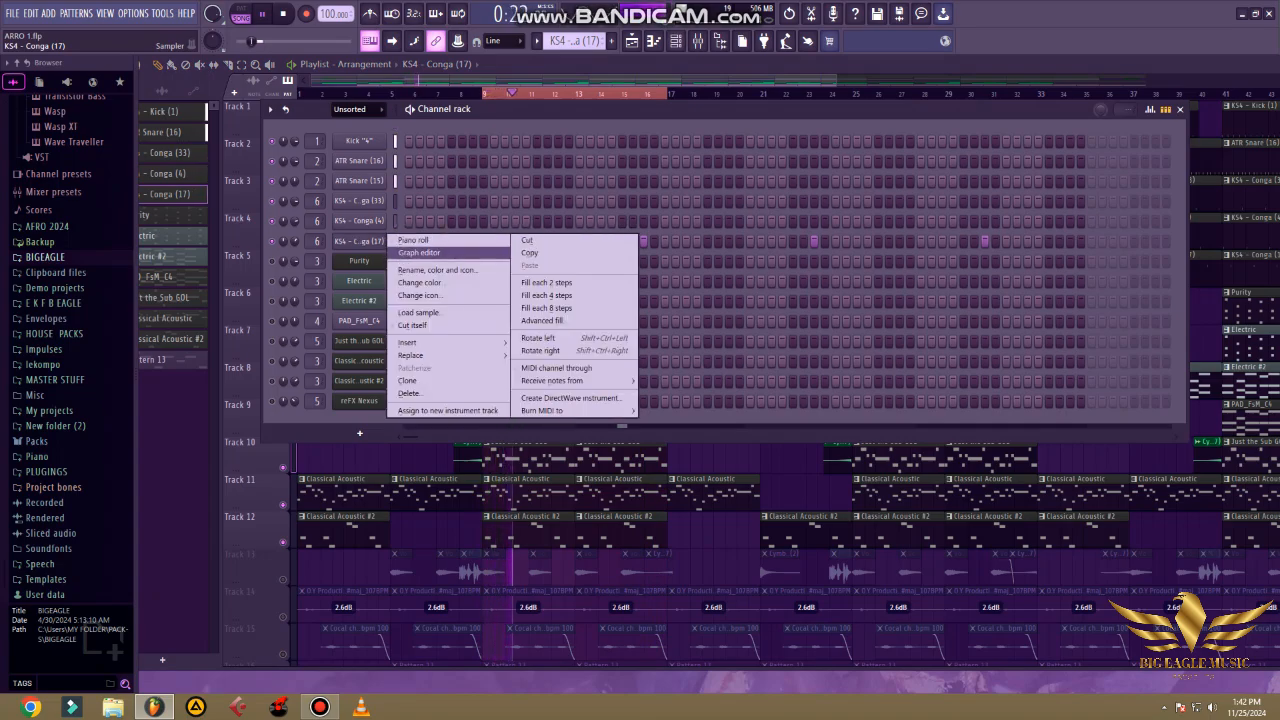
click(414, 240)
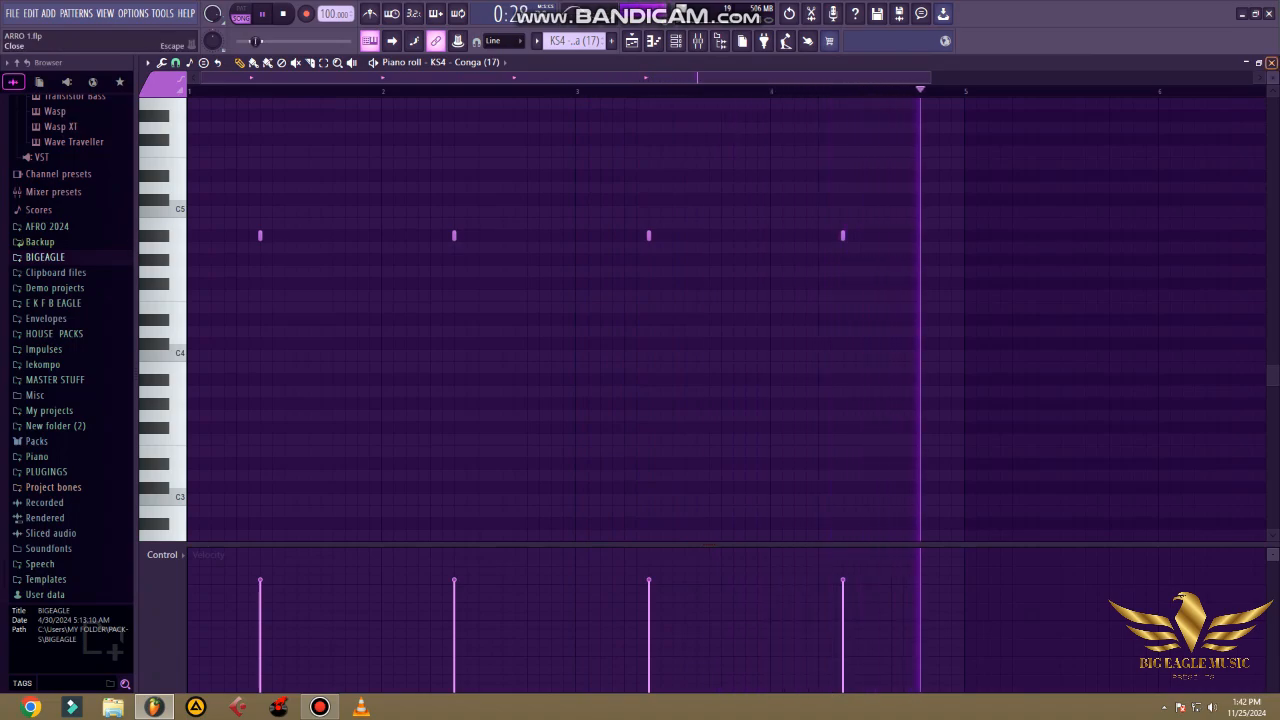
Close the KS4 - Conga (17) notes, return to the playlist, and bring up the channel rack.
key(Escape)
key(F6)
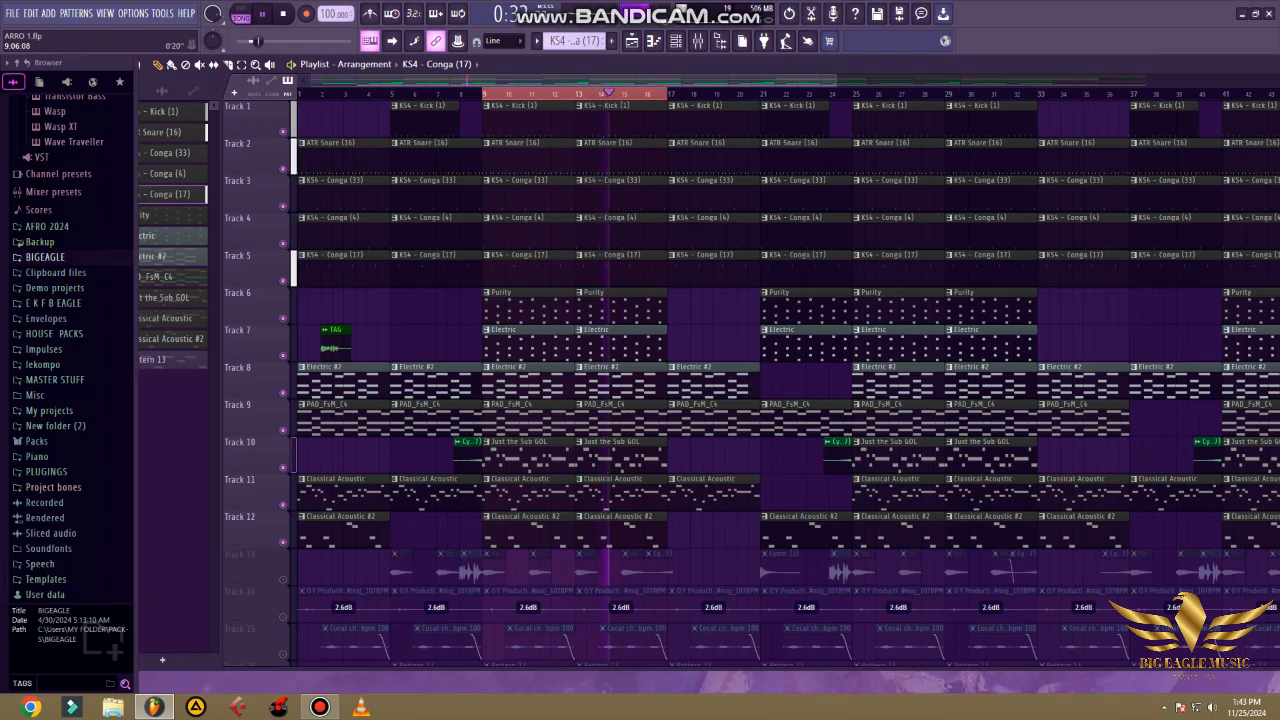
key(F6)
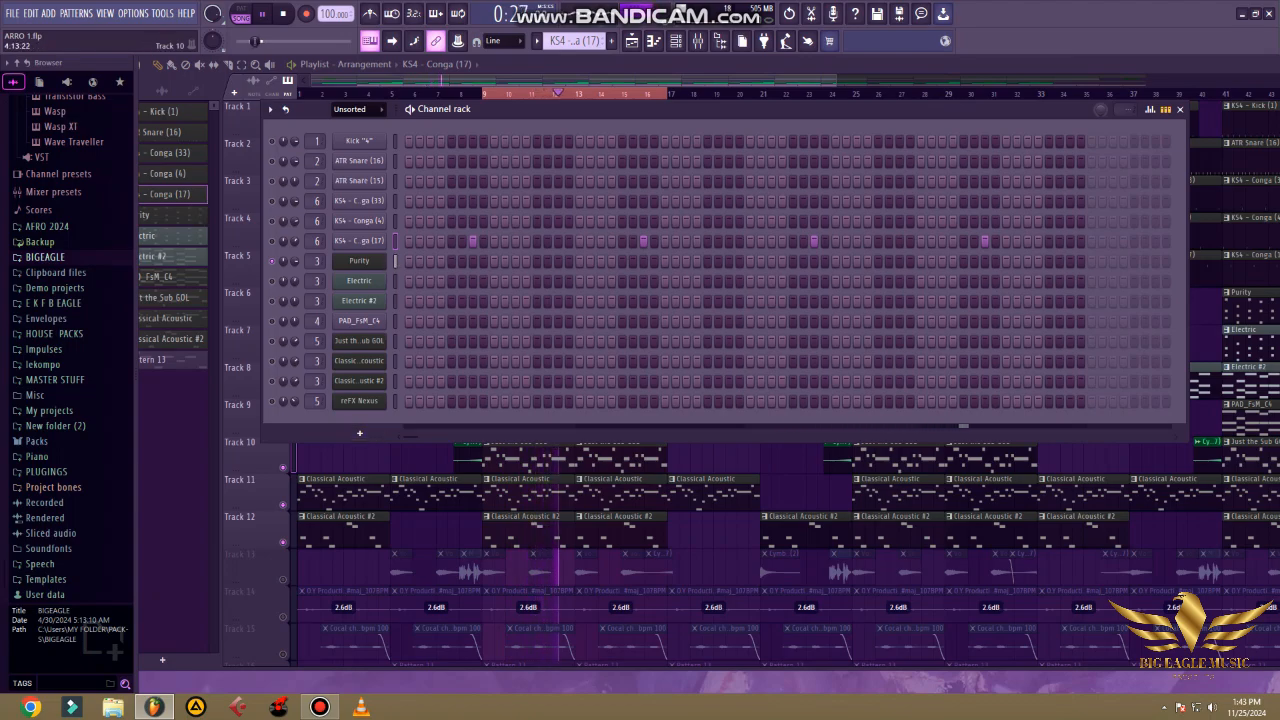
Make Purity the active pattern and examine its chord notes in the piano roll during playback, closing it when done.
click(386, 458)
click(540, 308)
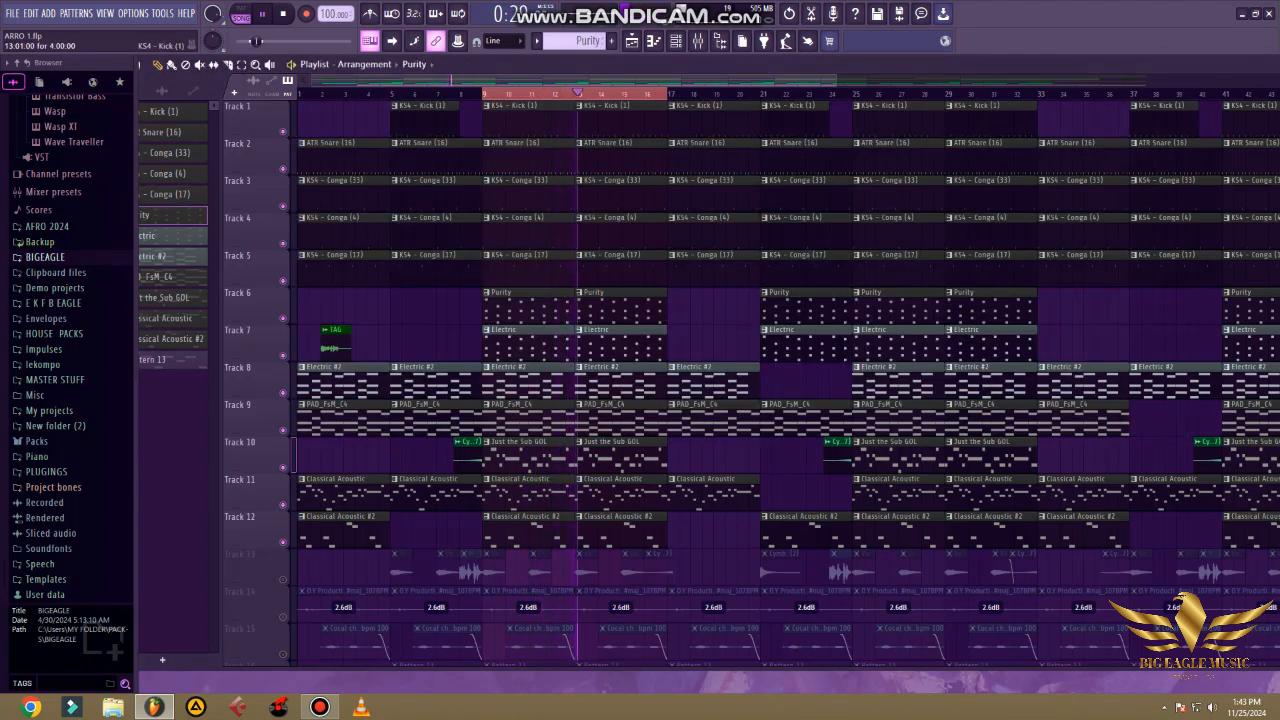
click(676, 41)
click(600, 262)
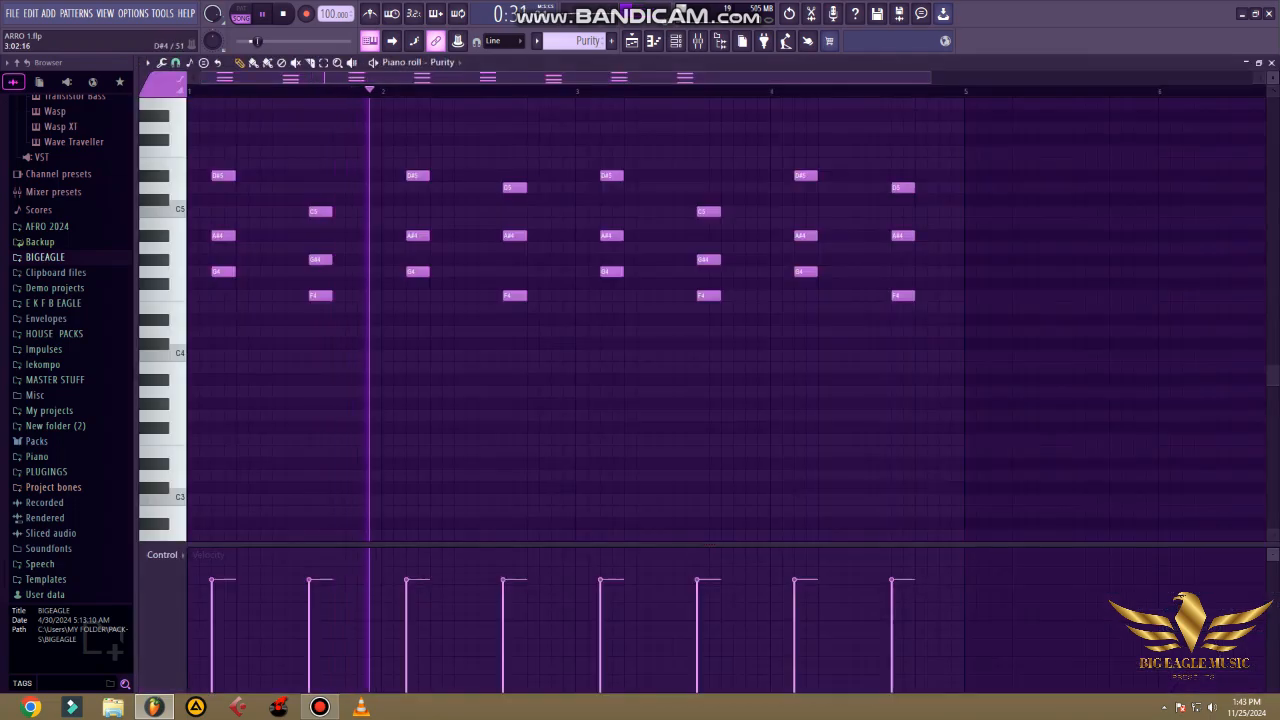
scroll(700, 320, up, 4)
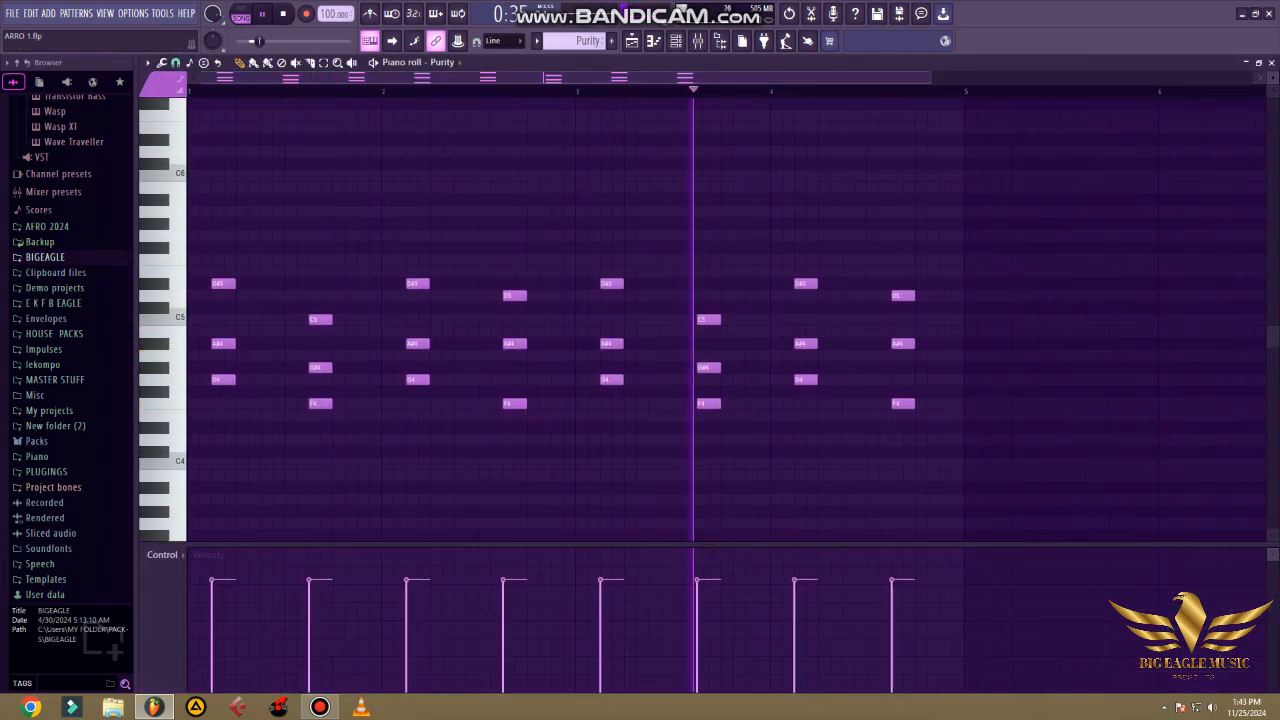
key(F7)
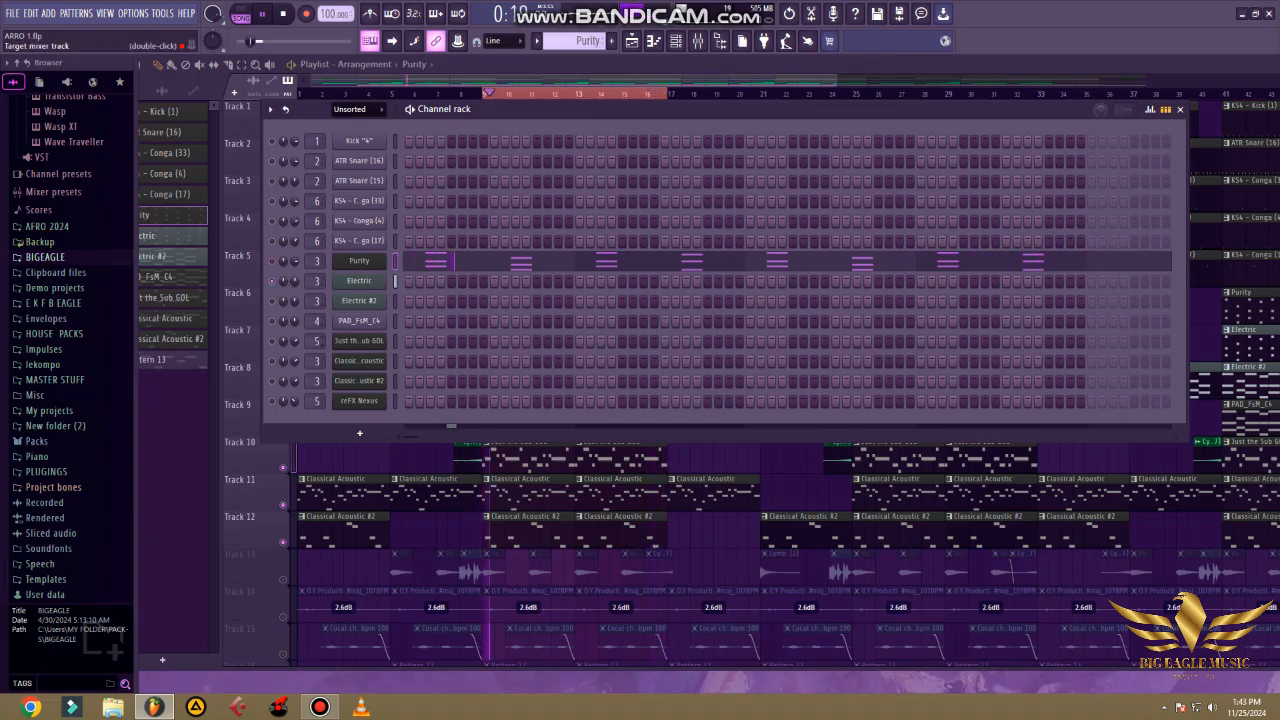
Make Electric the active pattern and examine its channel's notes in the piano roll, returning to the channel rack when done.
right_click(380, 277)
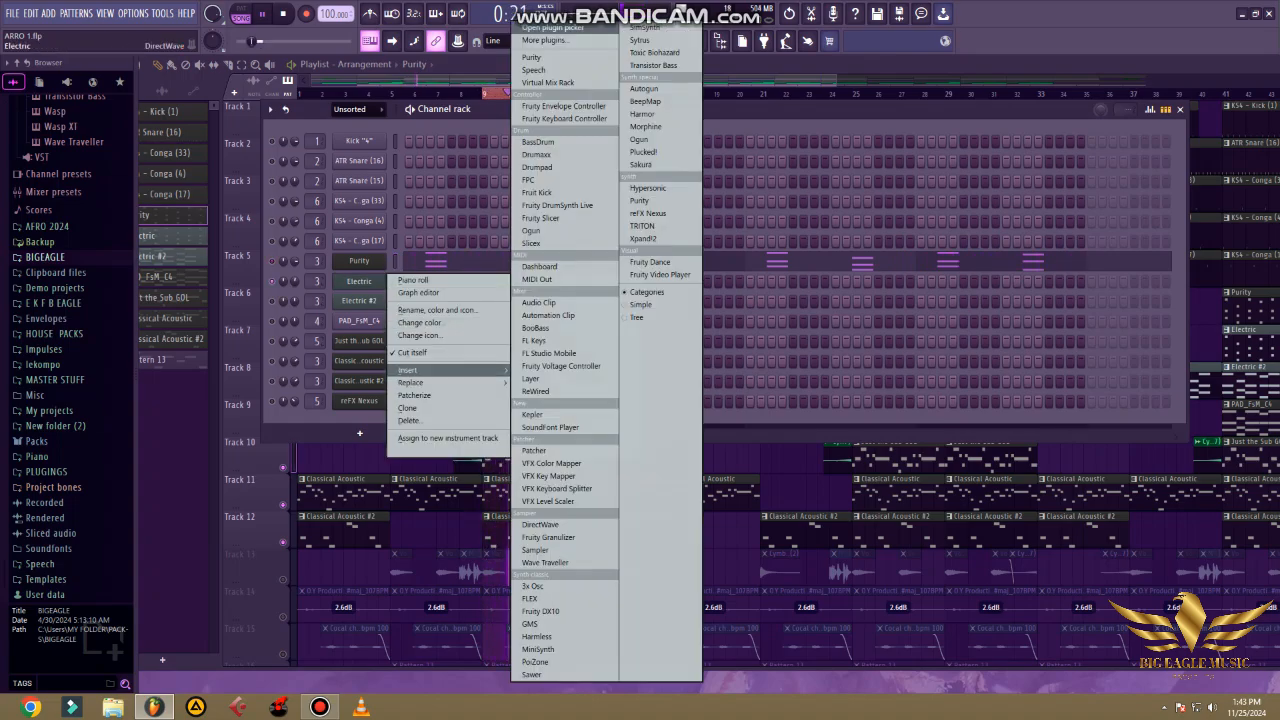
click(378, 457)
click(525, 346)
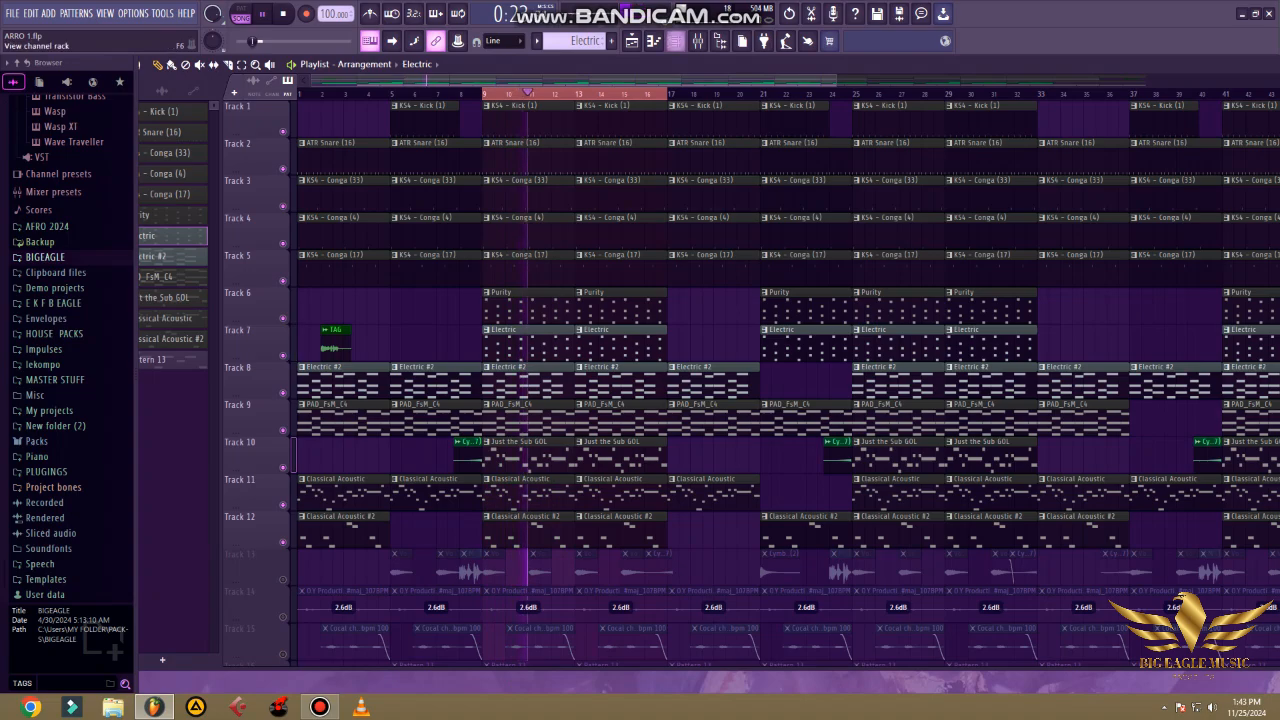
click(676, 41)
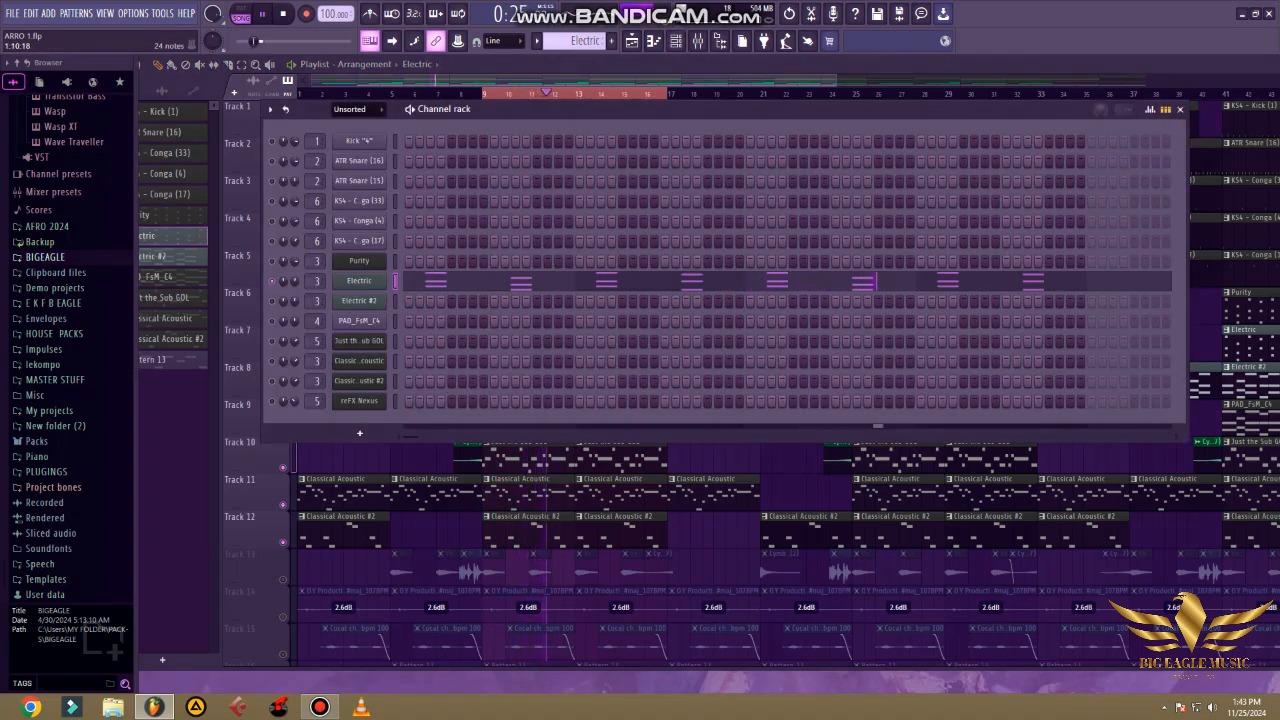
click(508, 281)
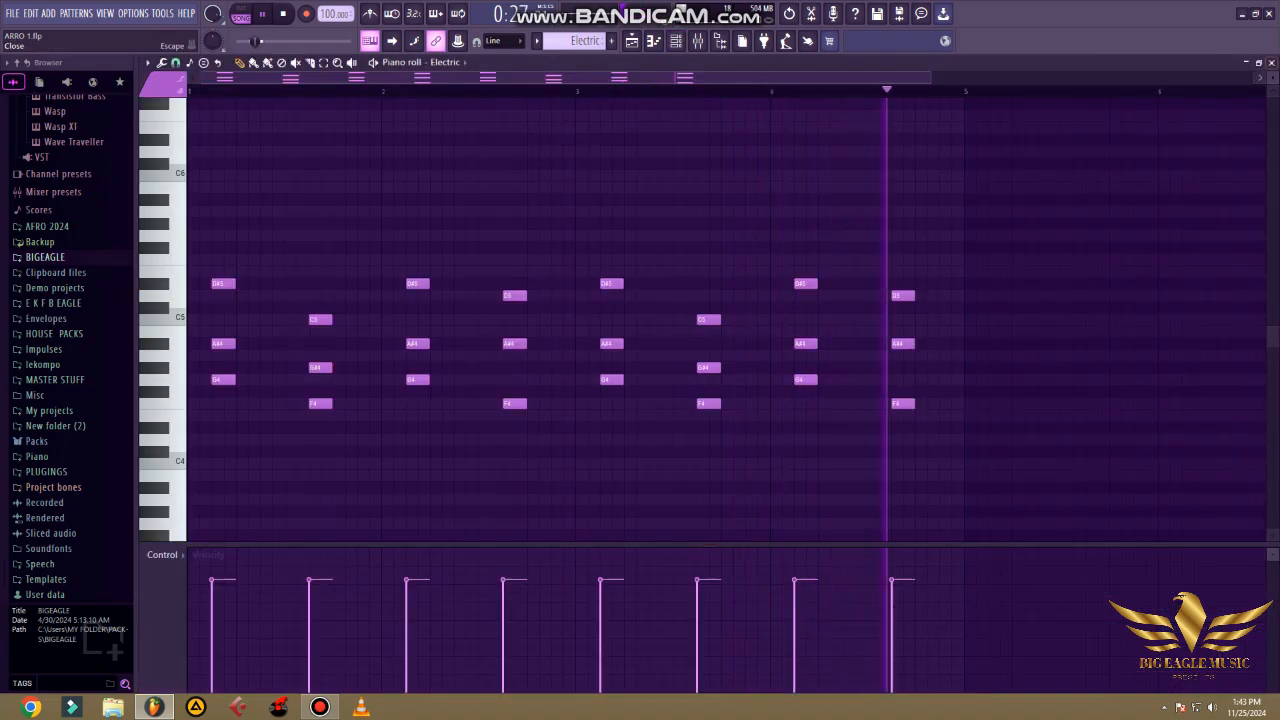
click(1271, 62)
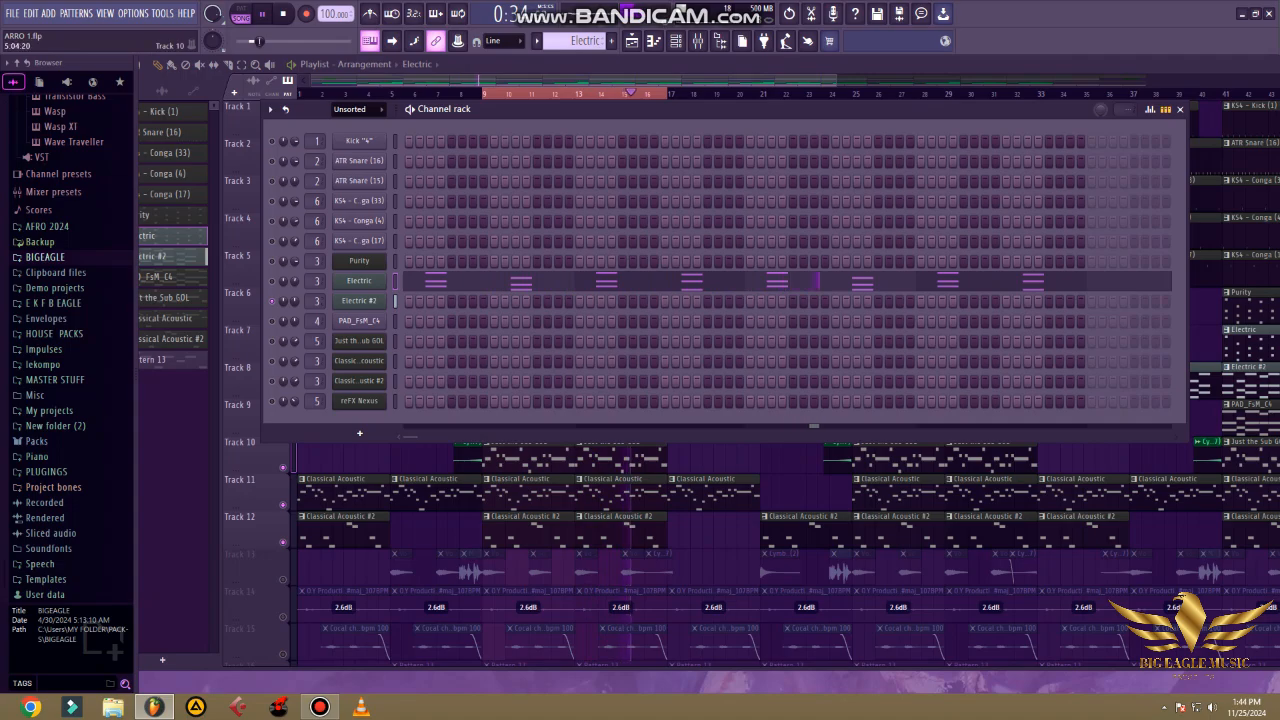
Make Electric #2 the active pattern and examine its channel's chords in the piano roll, closing it when done.
key(F6)
click(506, 371)
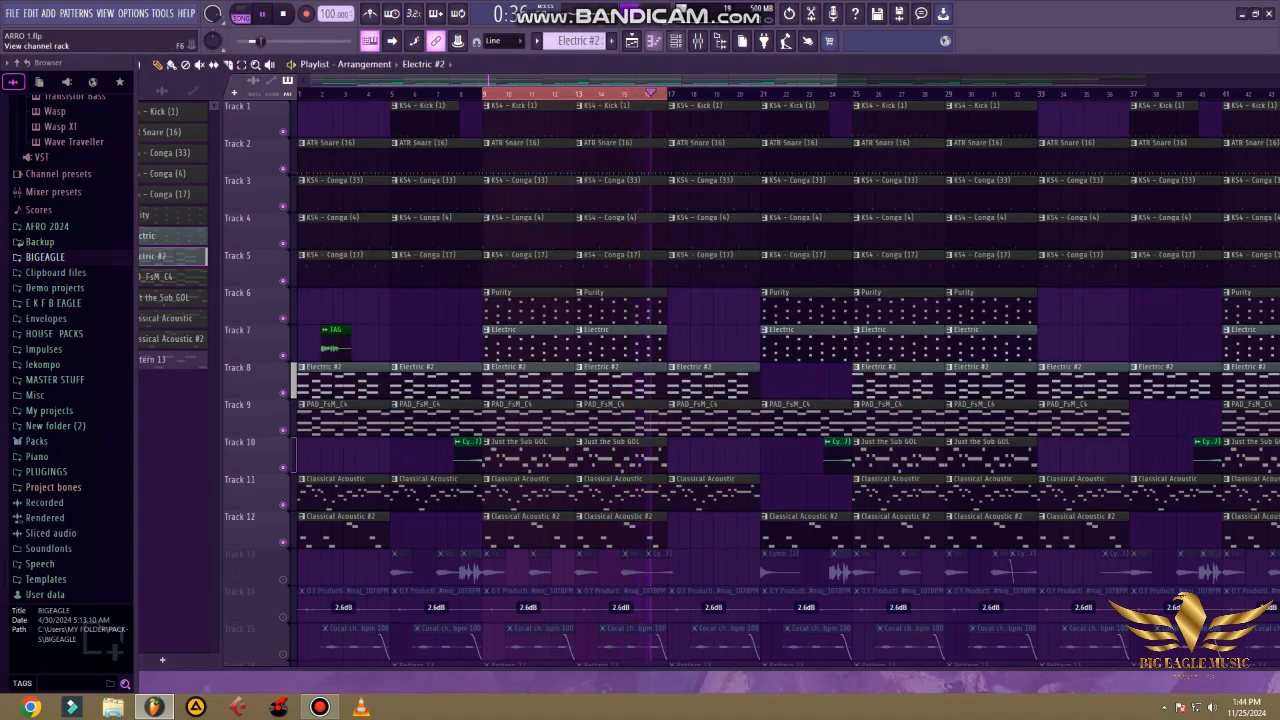
click(676, 41)
key(F7)
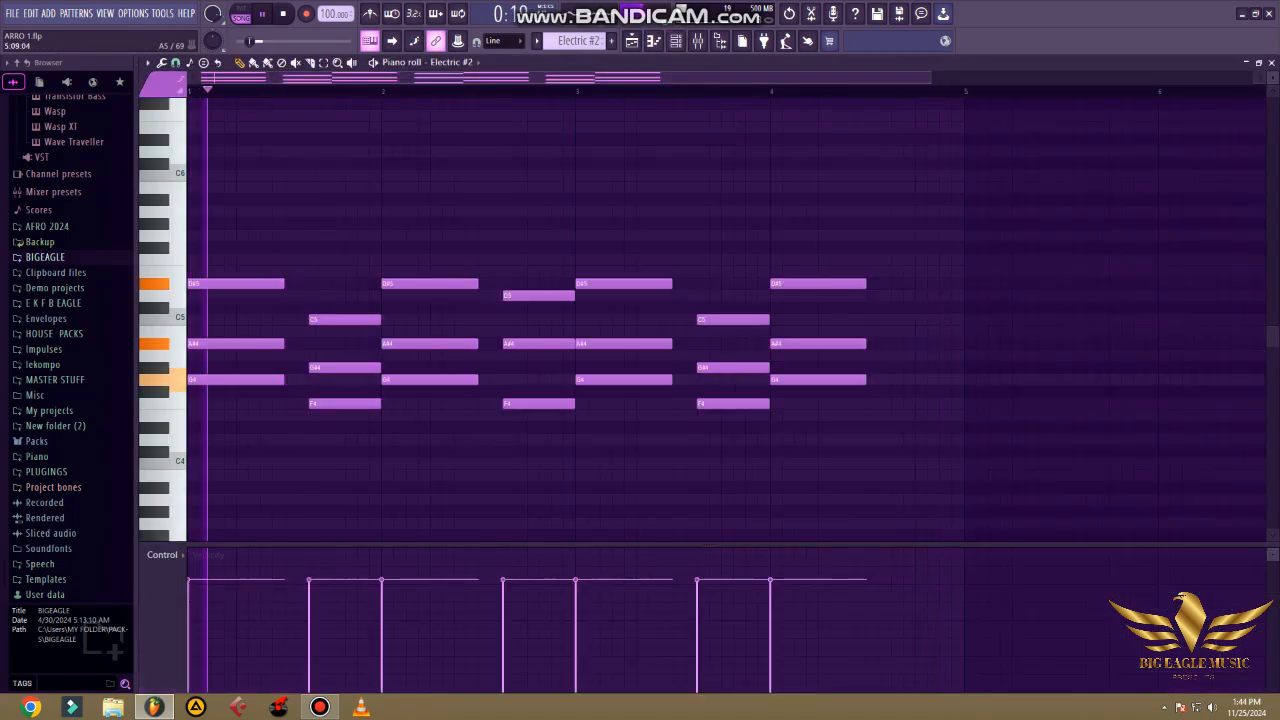
key(F7)
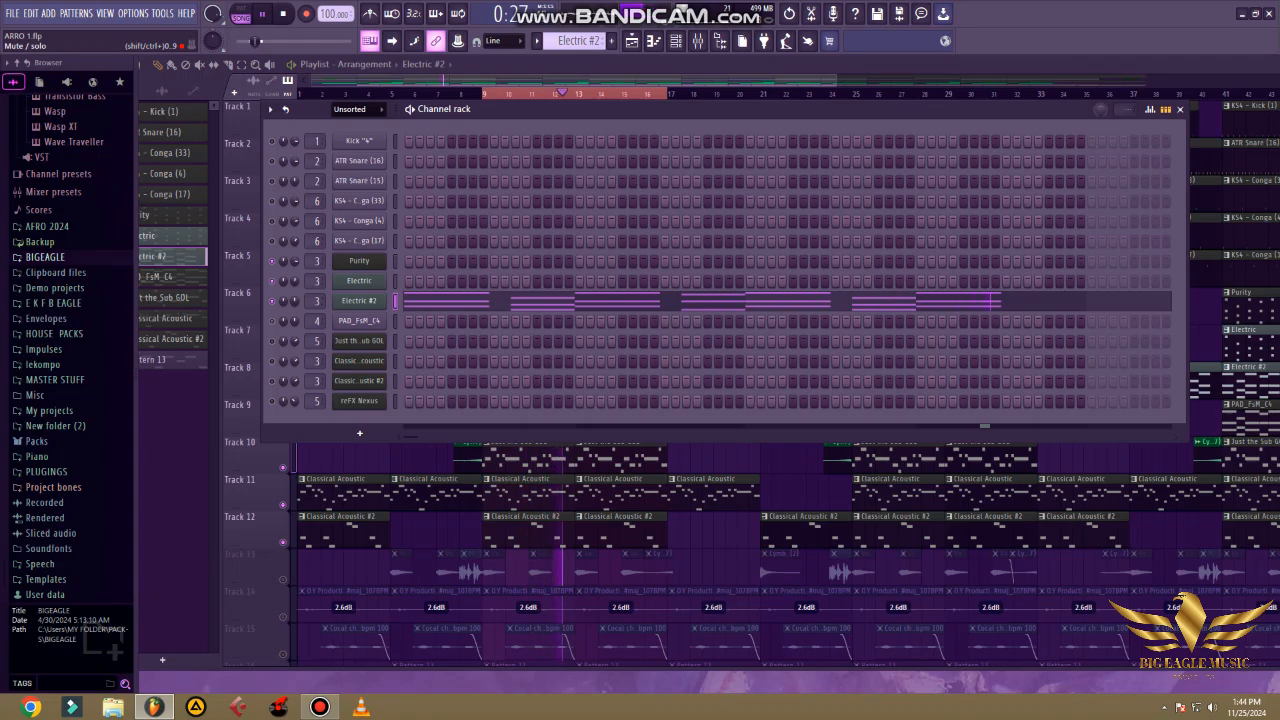
Make PAD_FsM_C4 the active pattern and examine its channel's sustained chords in the piano roll, closing it when done.
right_click(372, 458)
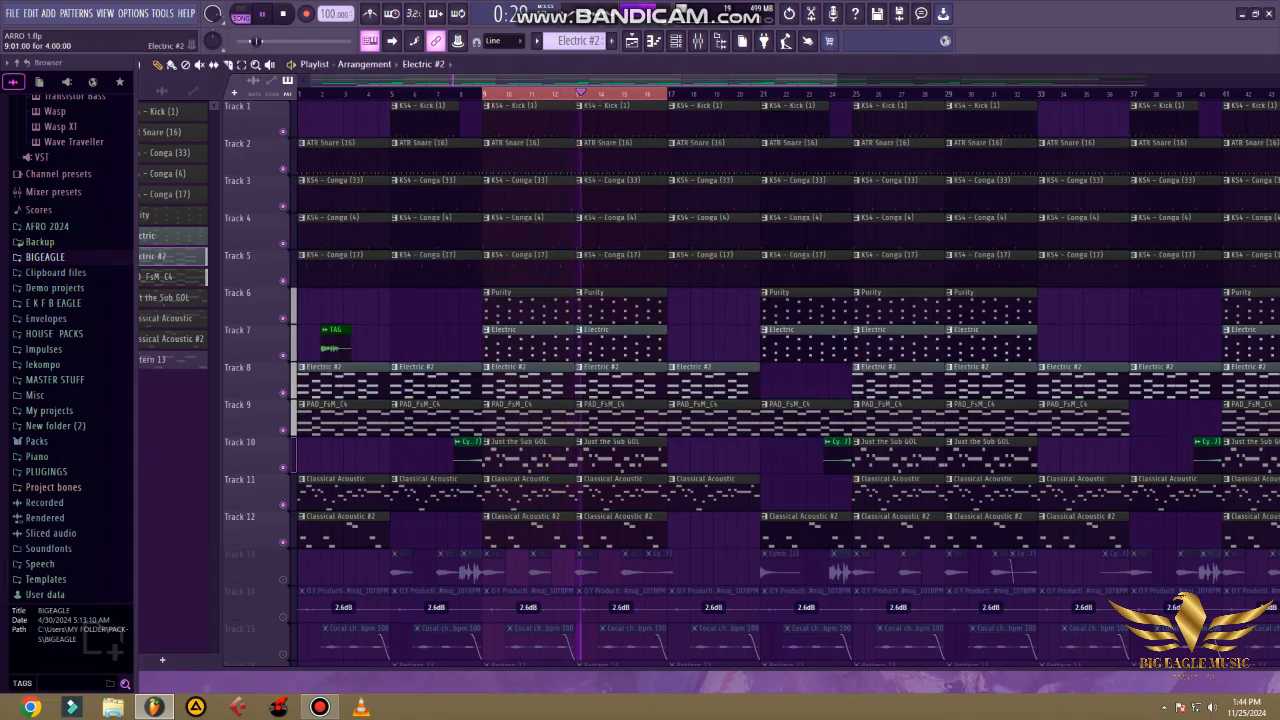
click(440, 421)
key(F6)
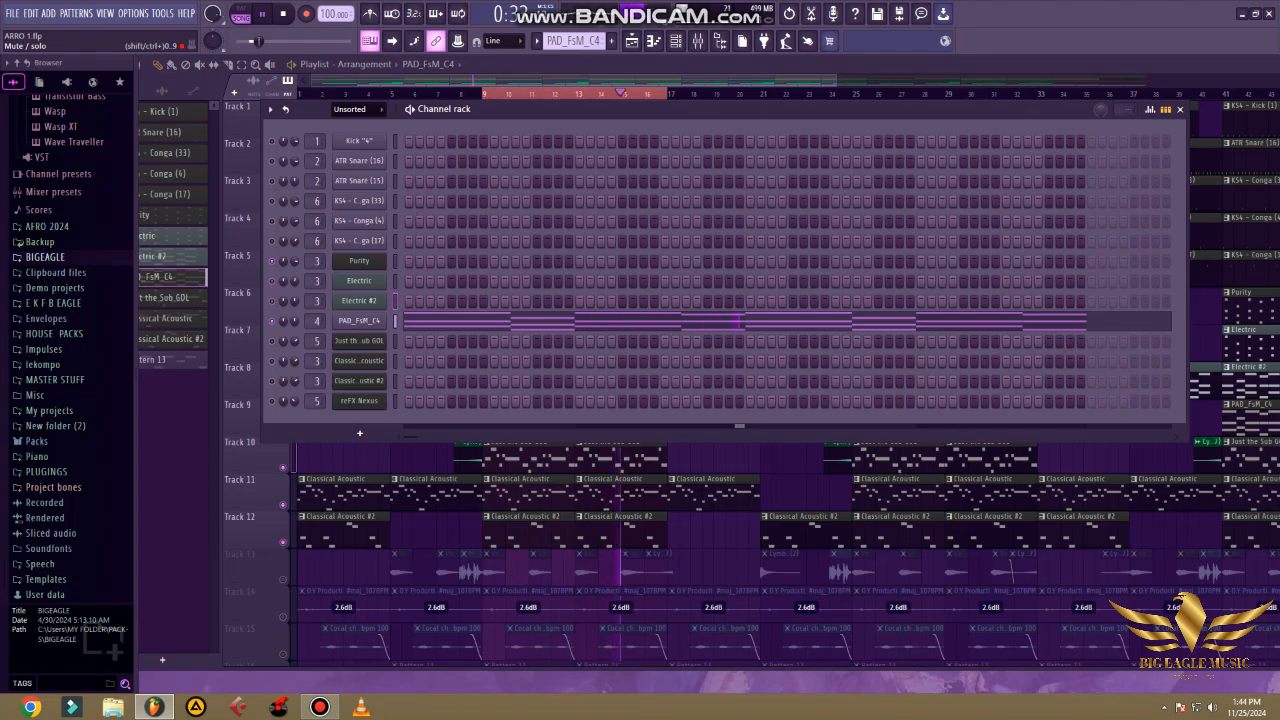
key(F7)
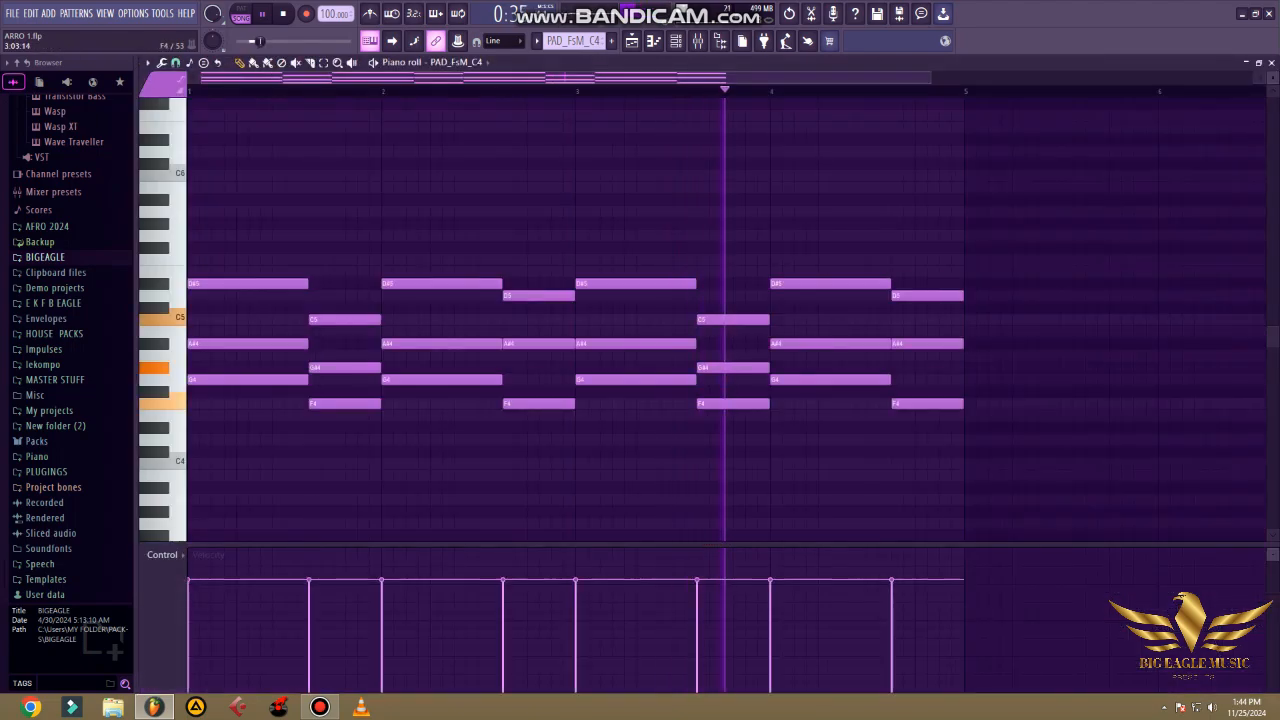
key(F6)
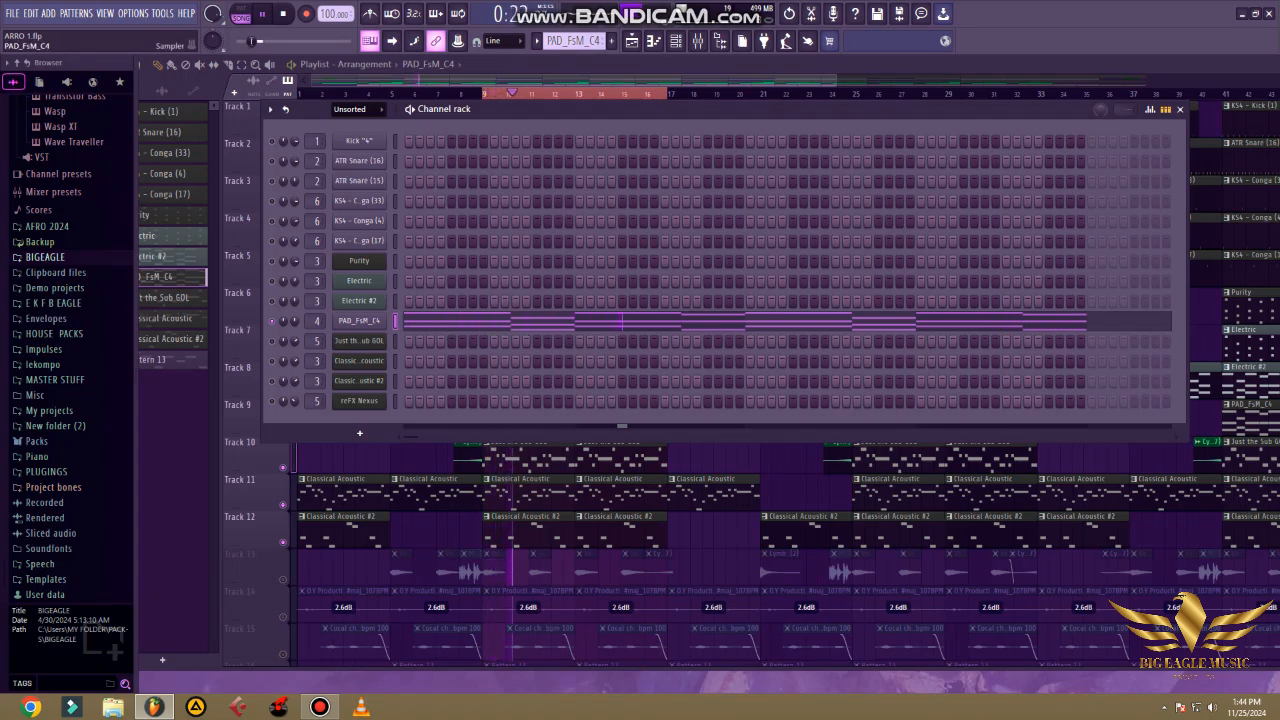
View the PAD_FsM_C4 channel's sampler settings and waveform, close them, and check the playlist before returning to the channel rack.
click(359, 321)
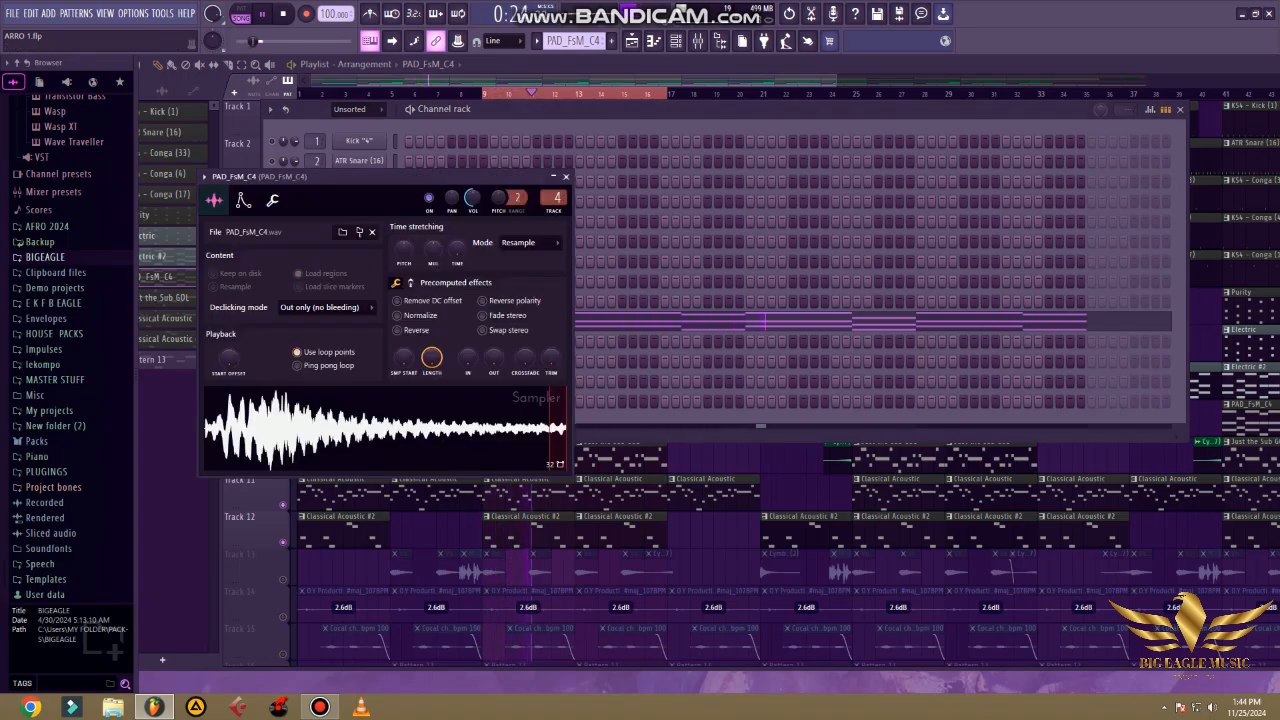
click(565, 176)
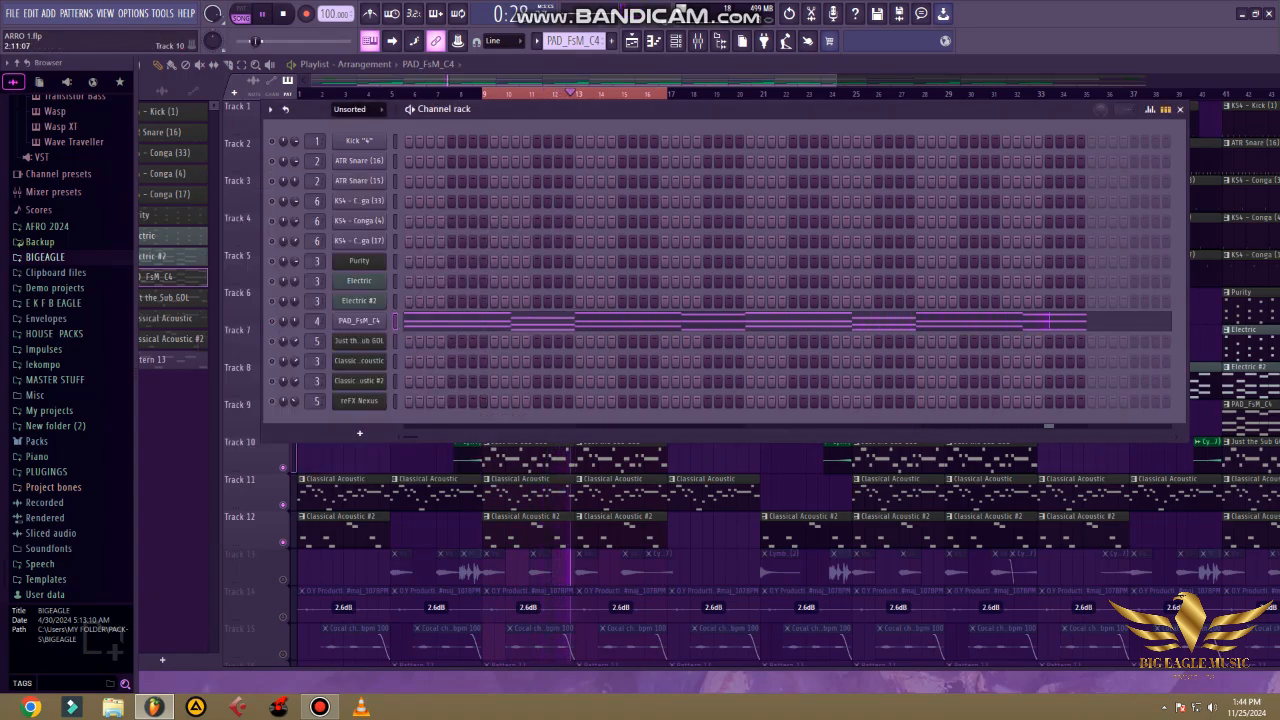
click(336, 459)
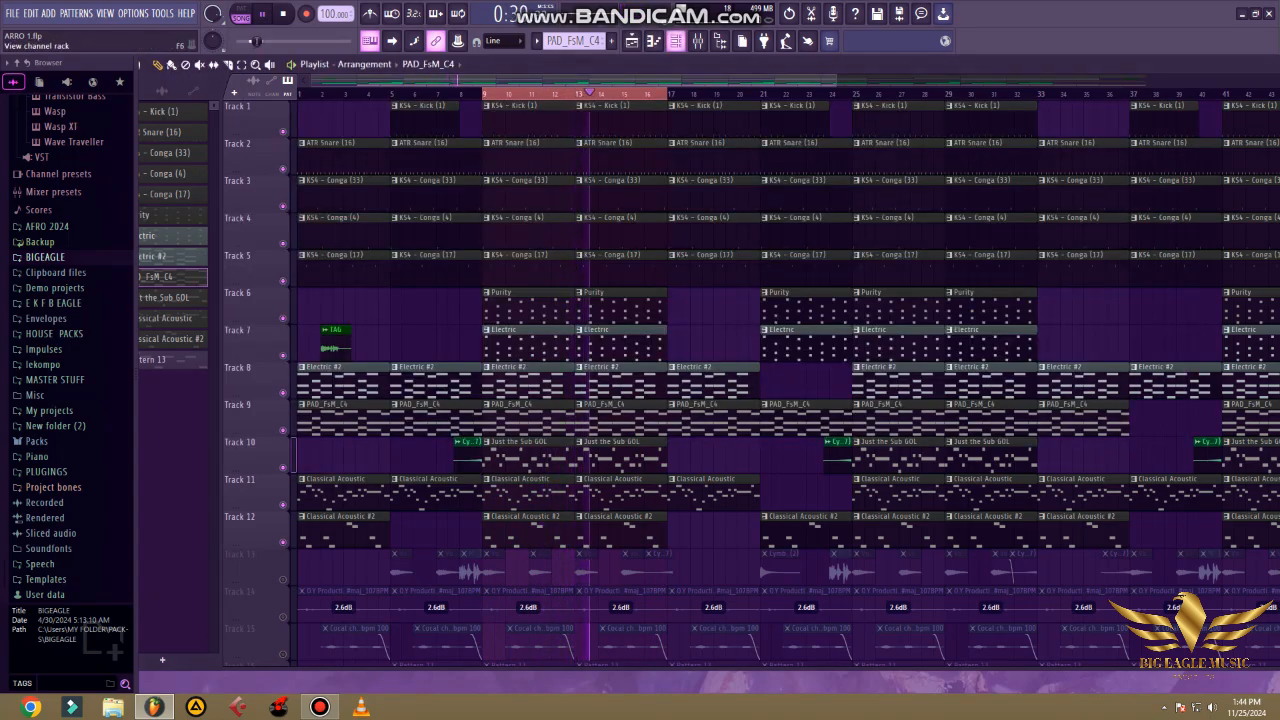
click(676, 40)
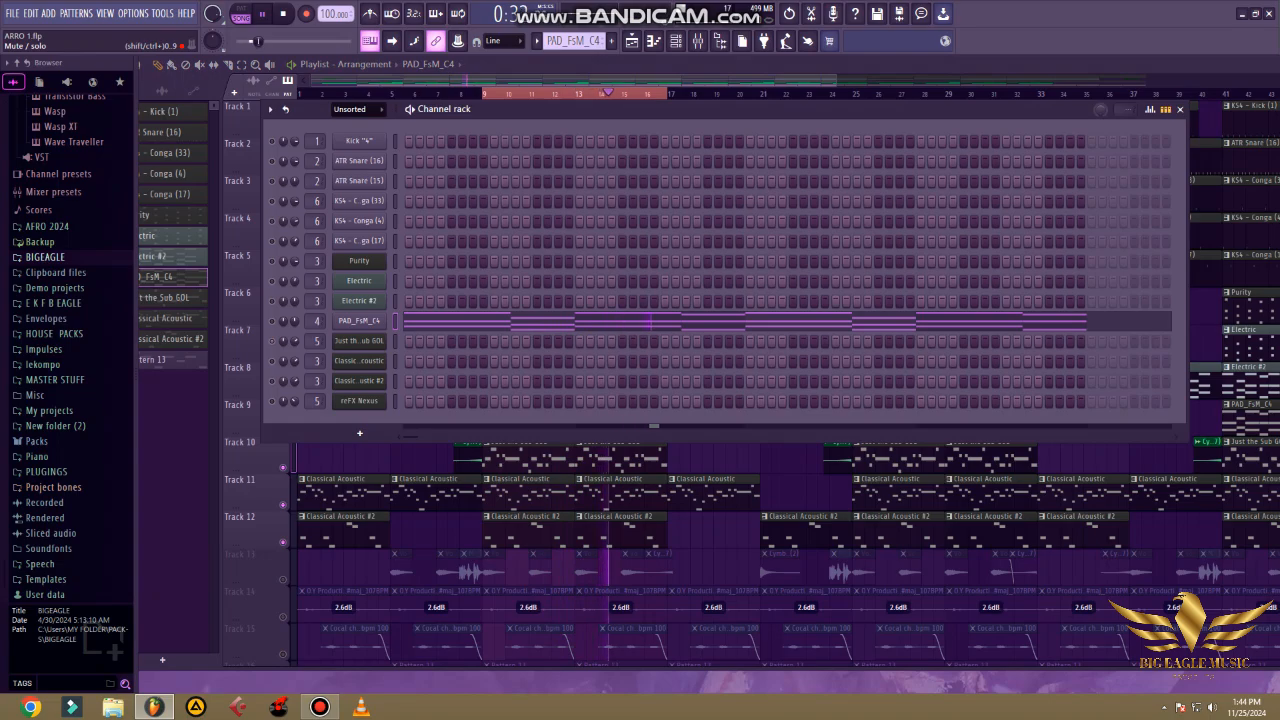
Make Just the Sub GOL the active pattern and examine its bass notes in the piano roll, closing it when done.
click(365, 459)
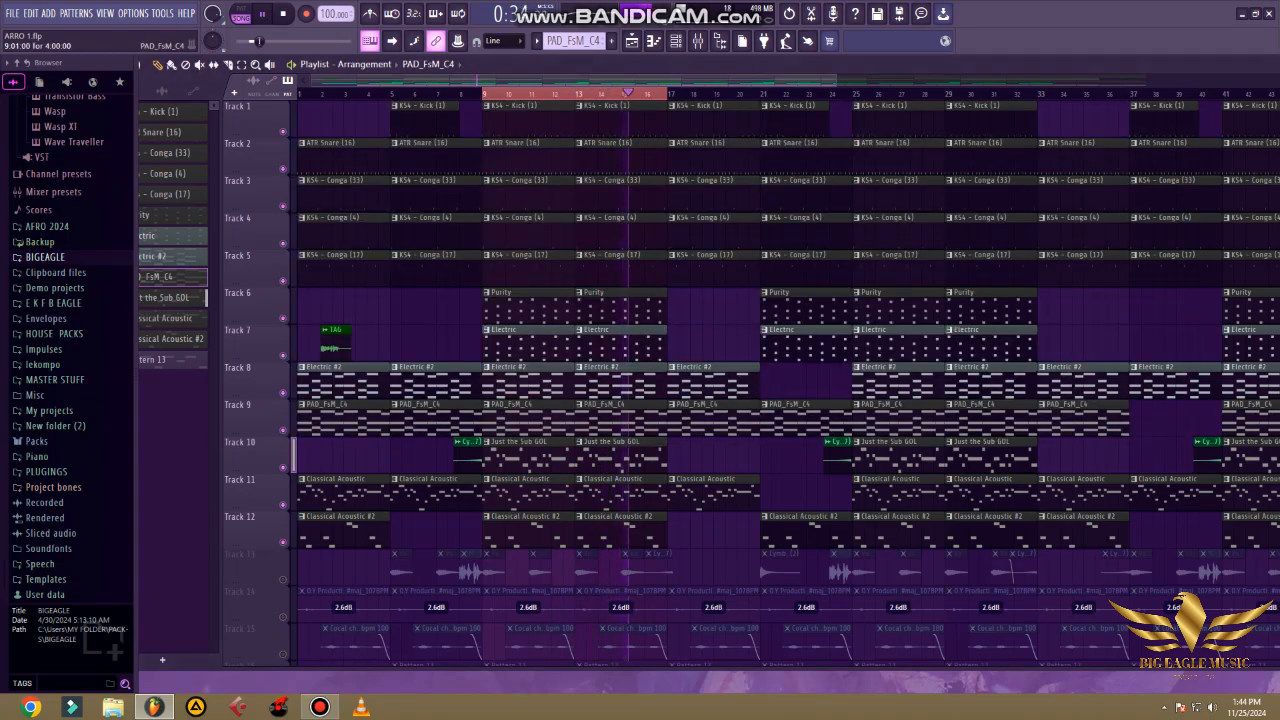
scroll(529, 350, down, 2)
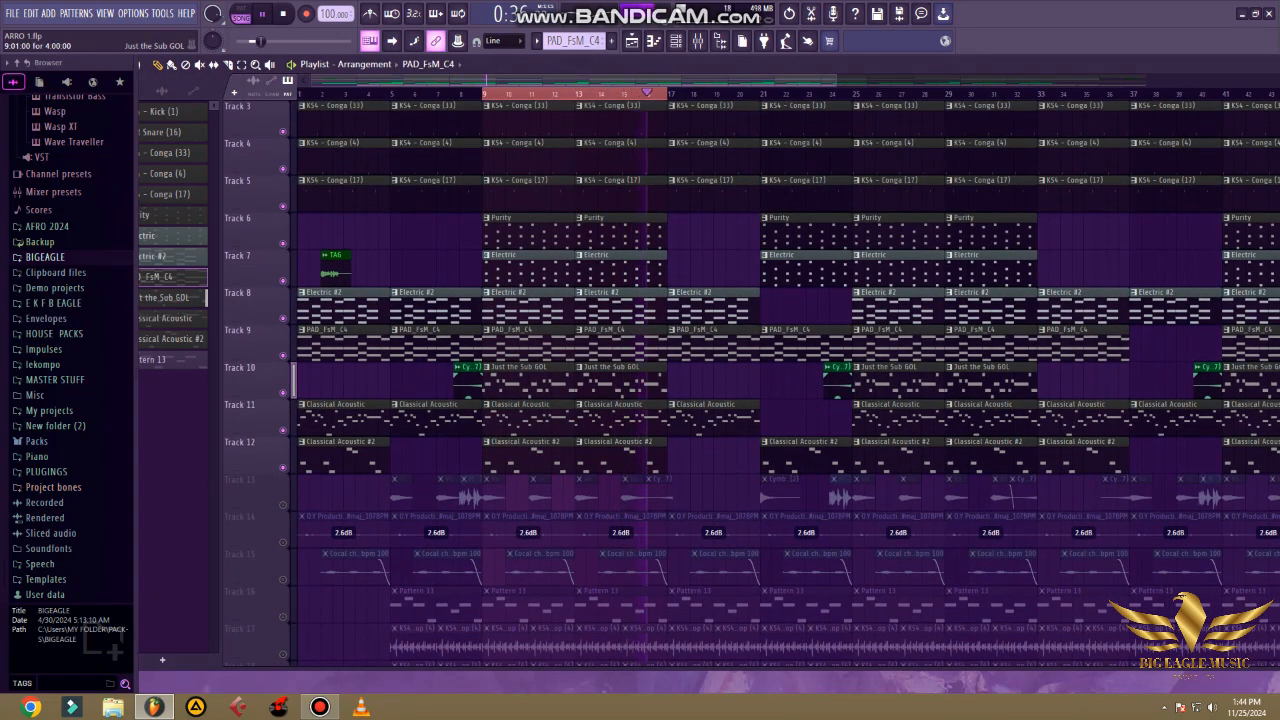
click(529, 380)
click(676, 41)
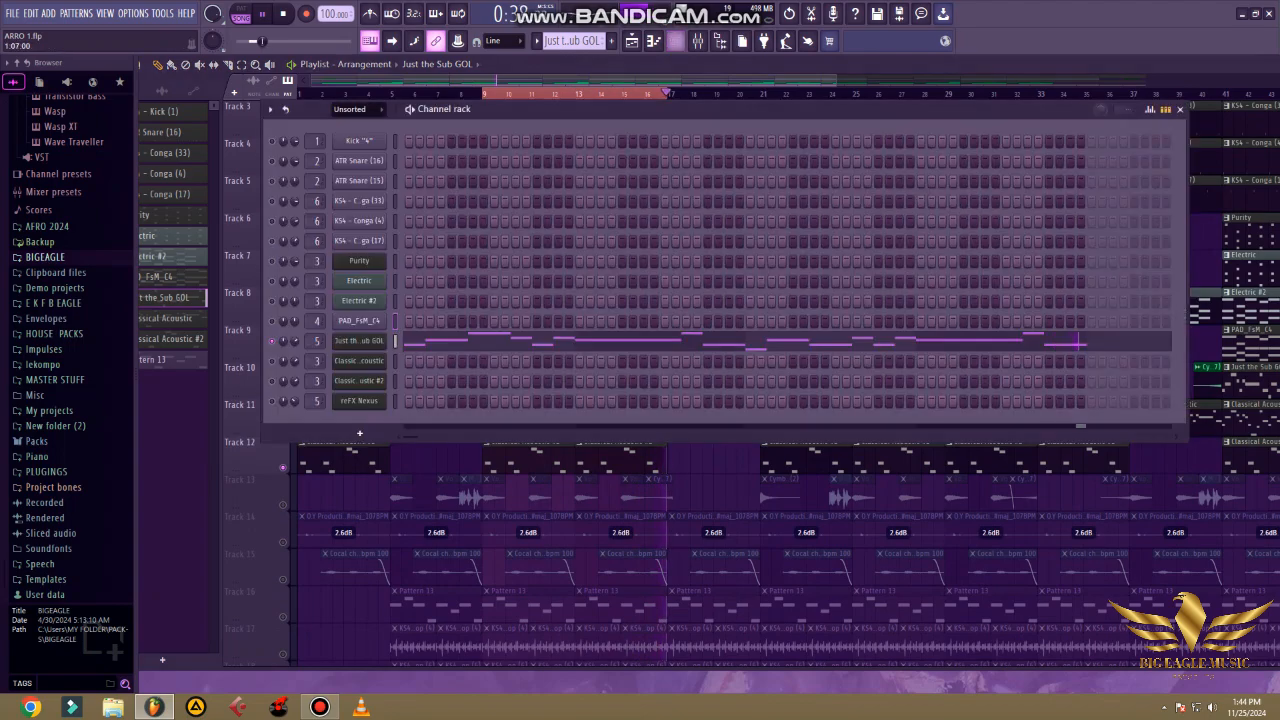
key(F7)
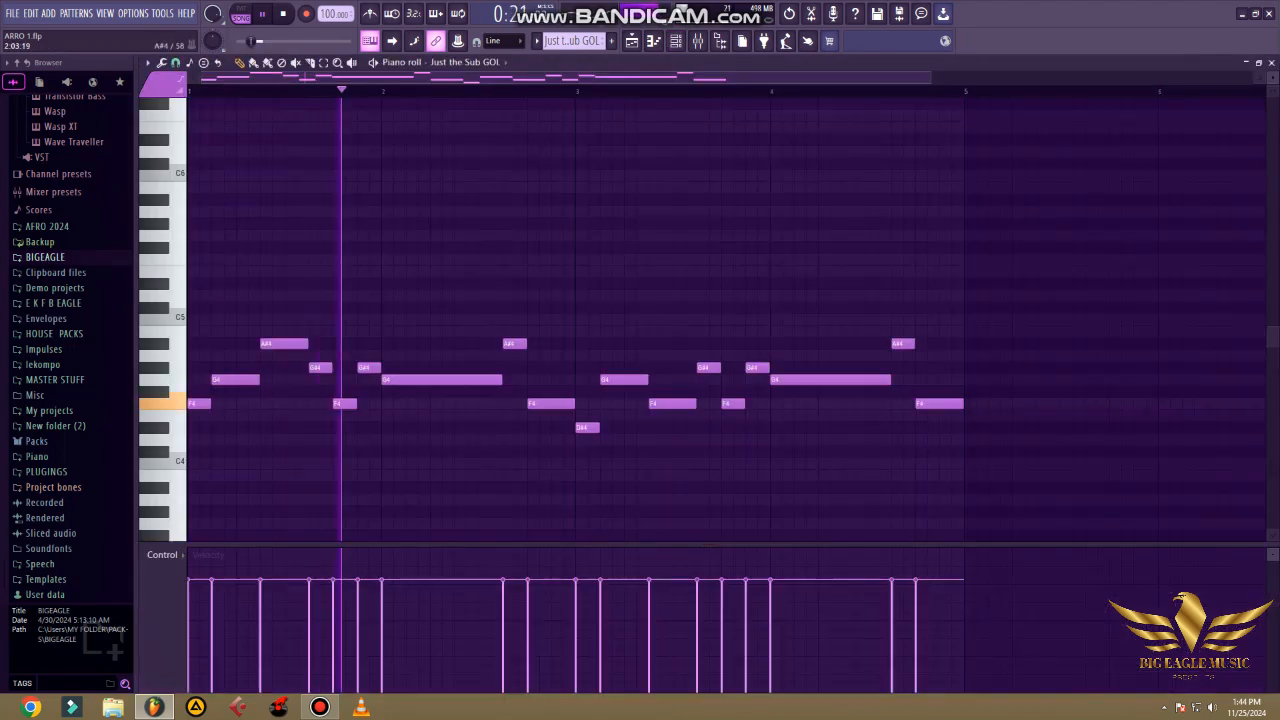
scroll(447, 391, up, 2)
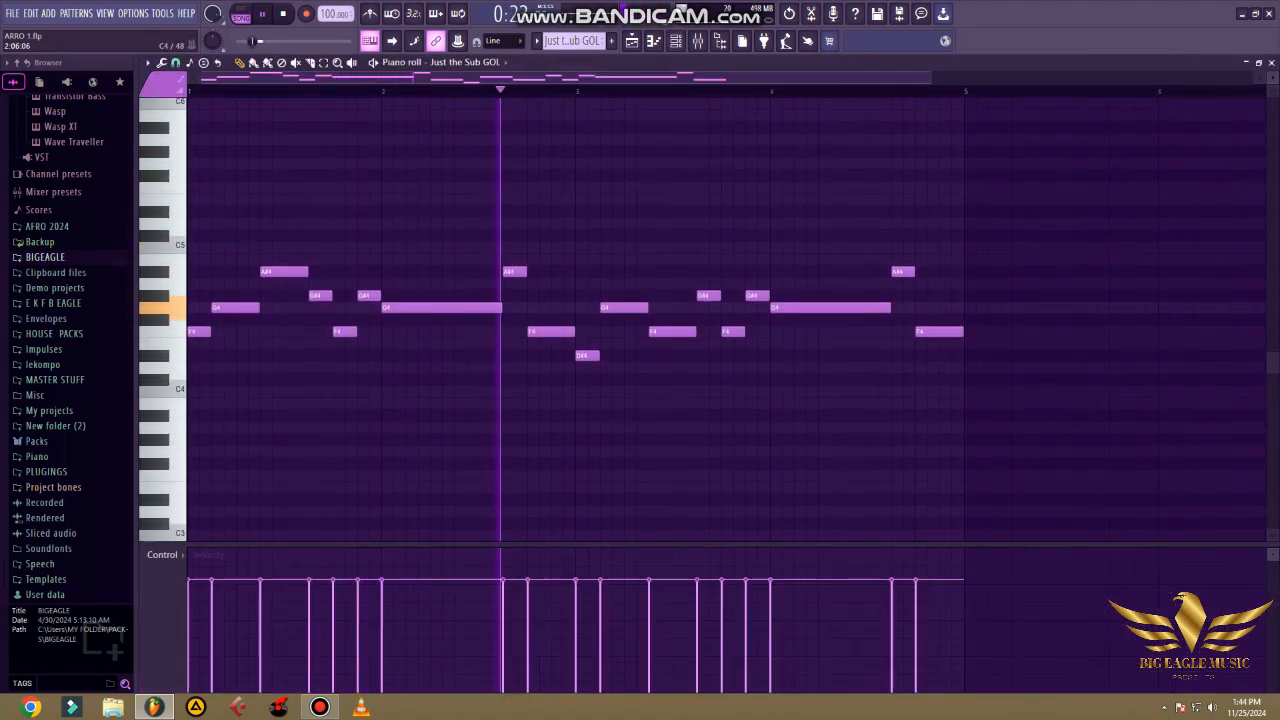
scroll(447, 391, down, 4)
scroll(447, 391, up, 3)
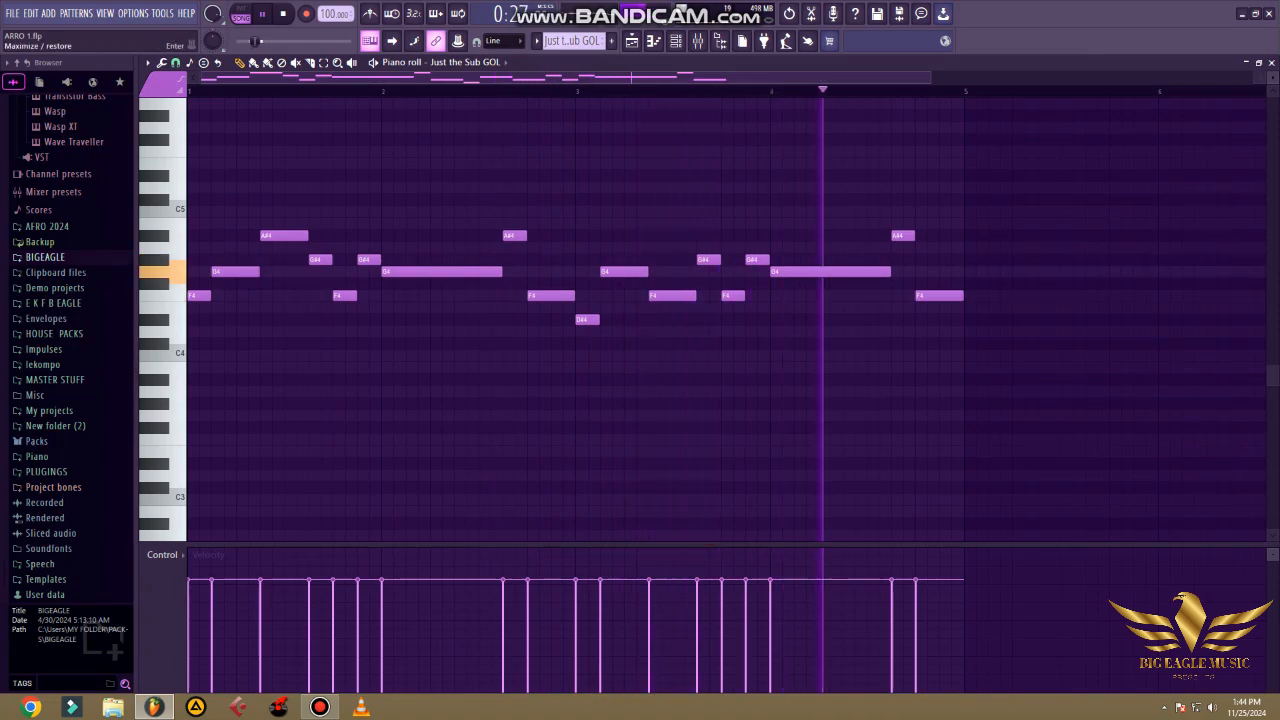
key(F7)
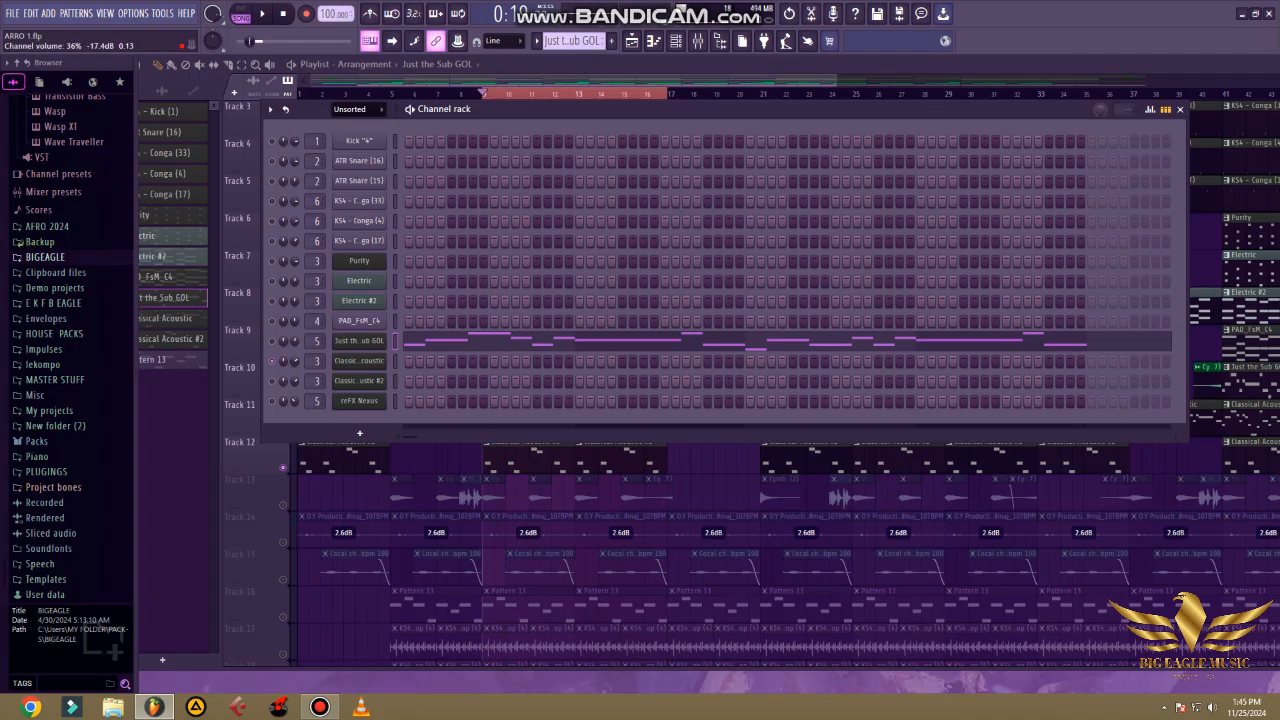
Make Classical Acoustic the active pattern and examine its melody notes in the piano roll, returning to the channel rack when done.
key(F6)
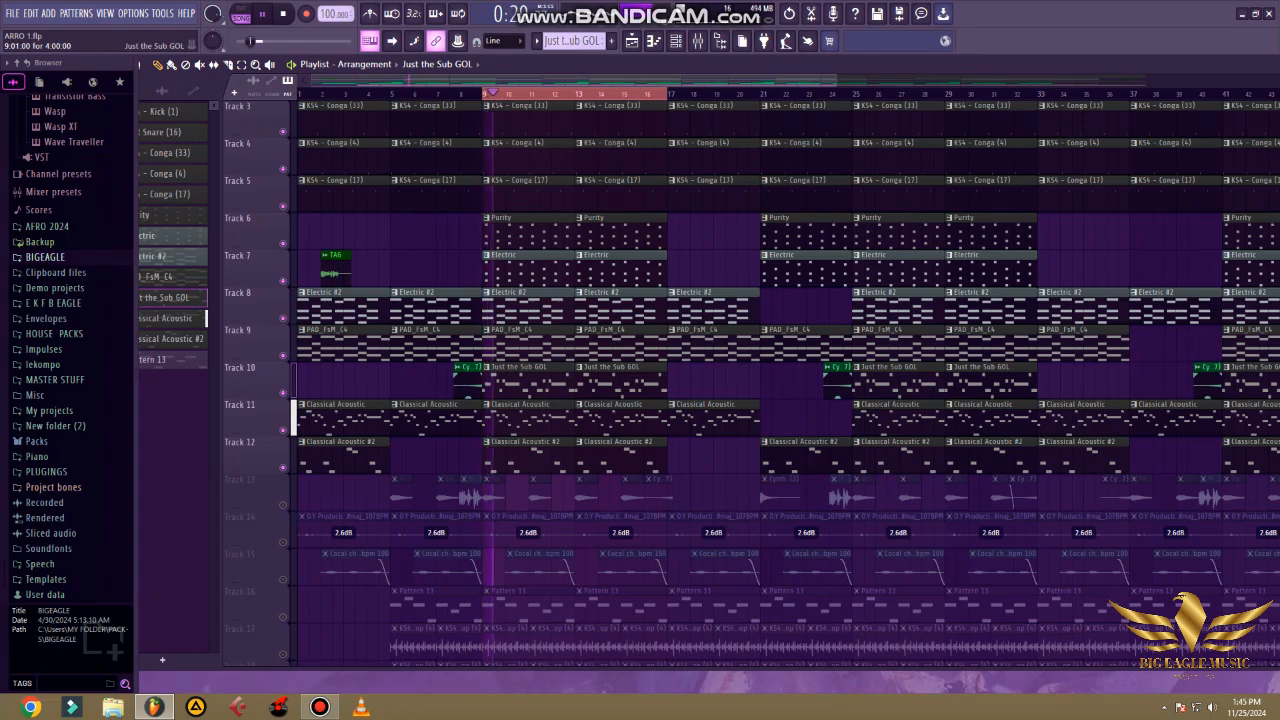
key(F6)
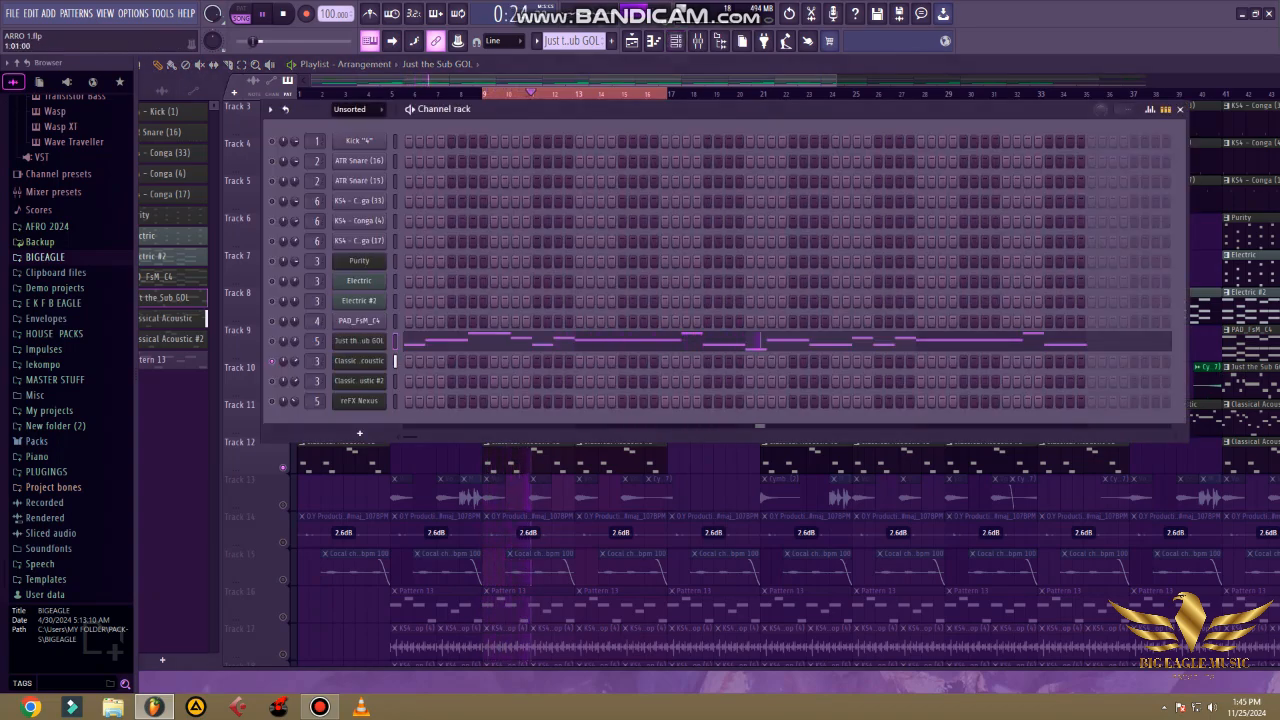
key(F6)
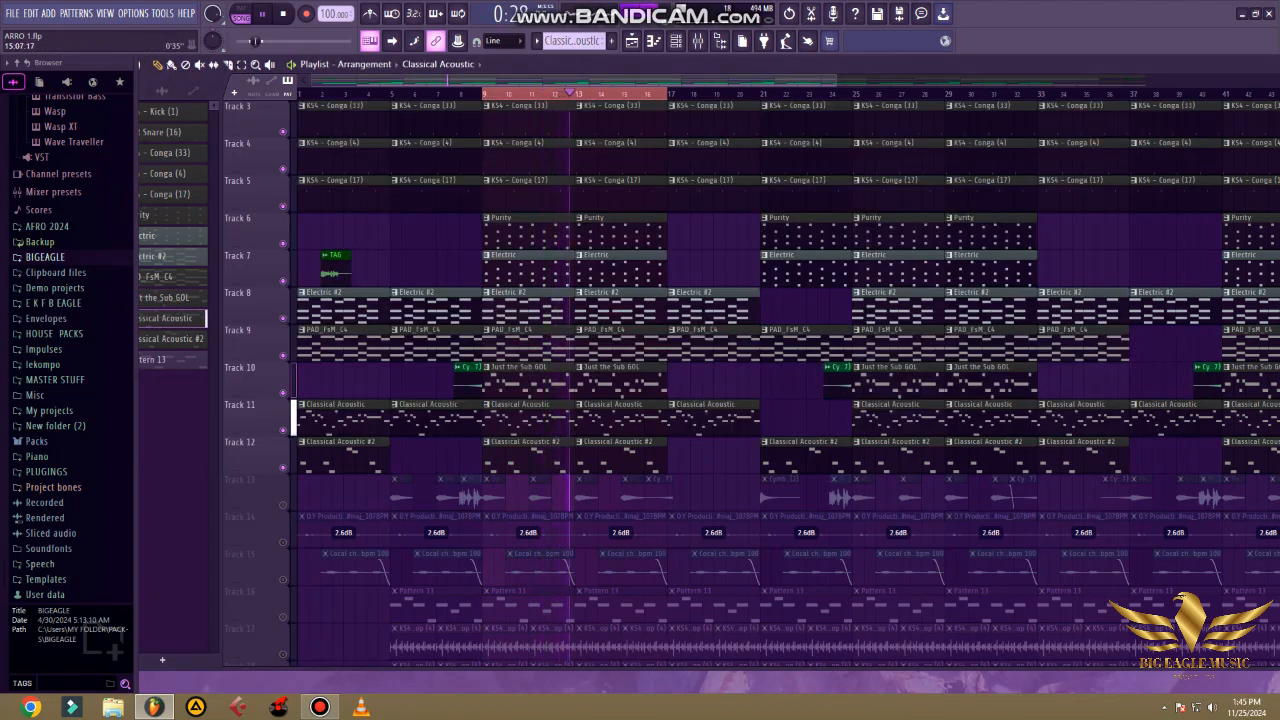
click(676, 40)
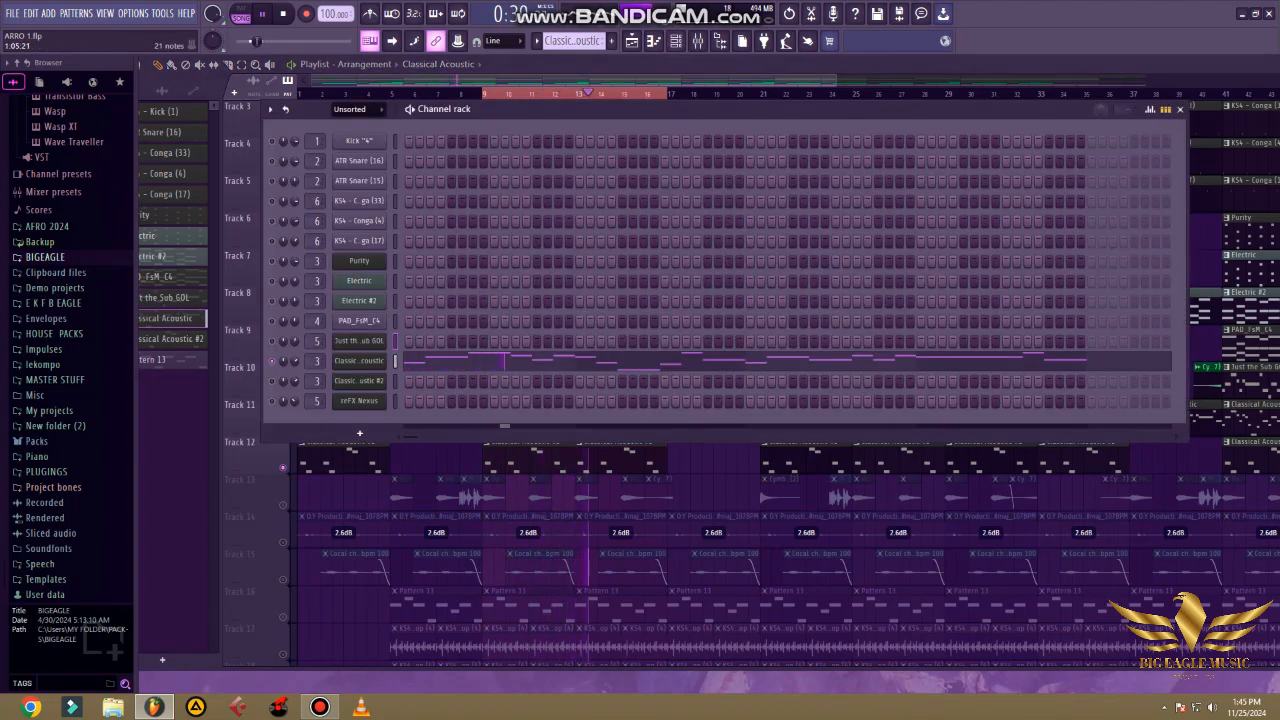
key(F7)
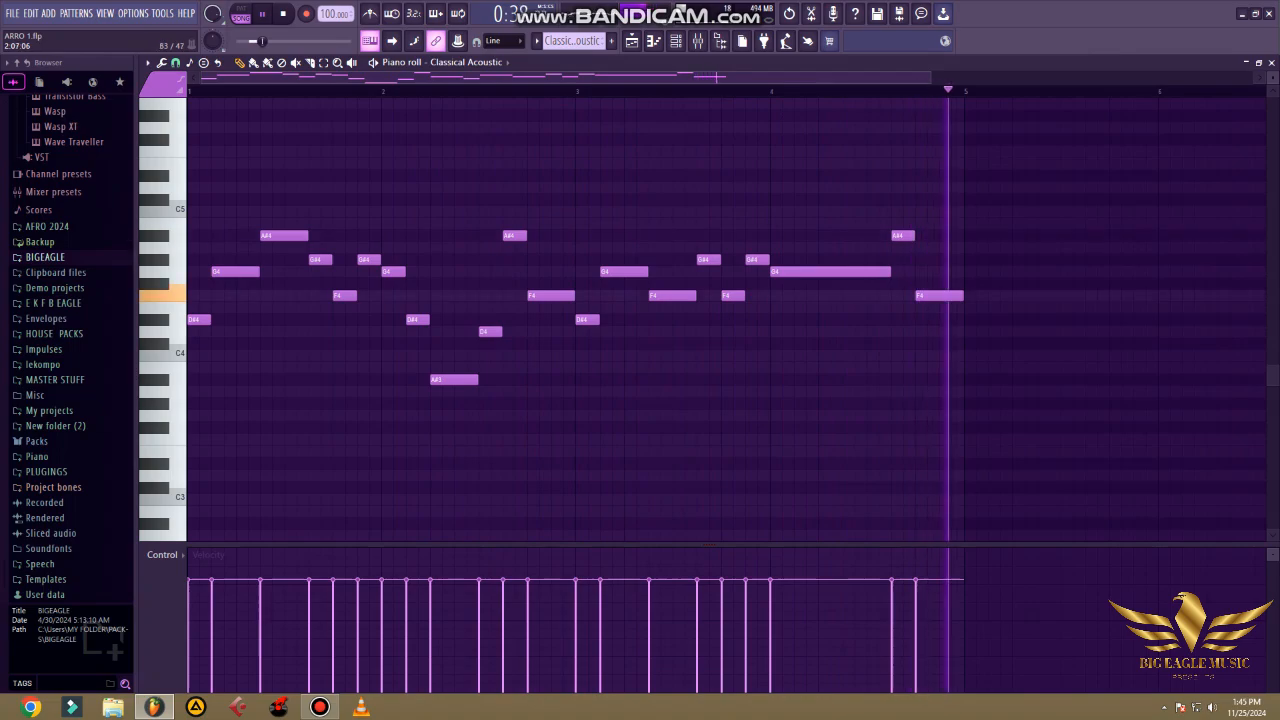
click(1271, 62)
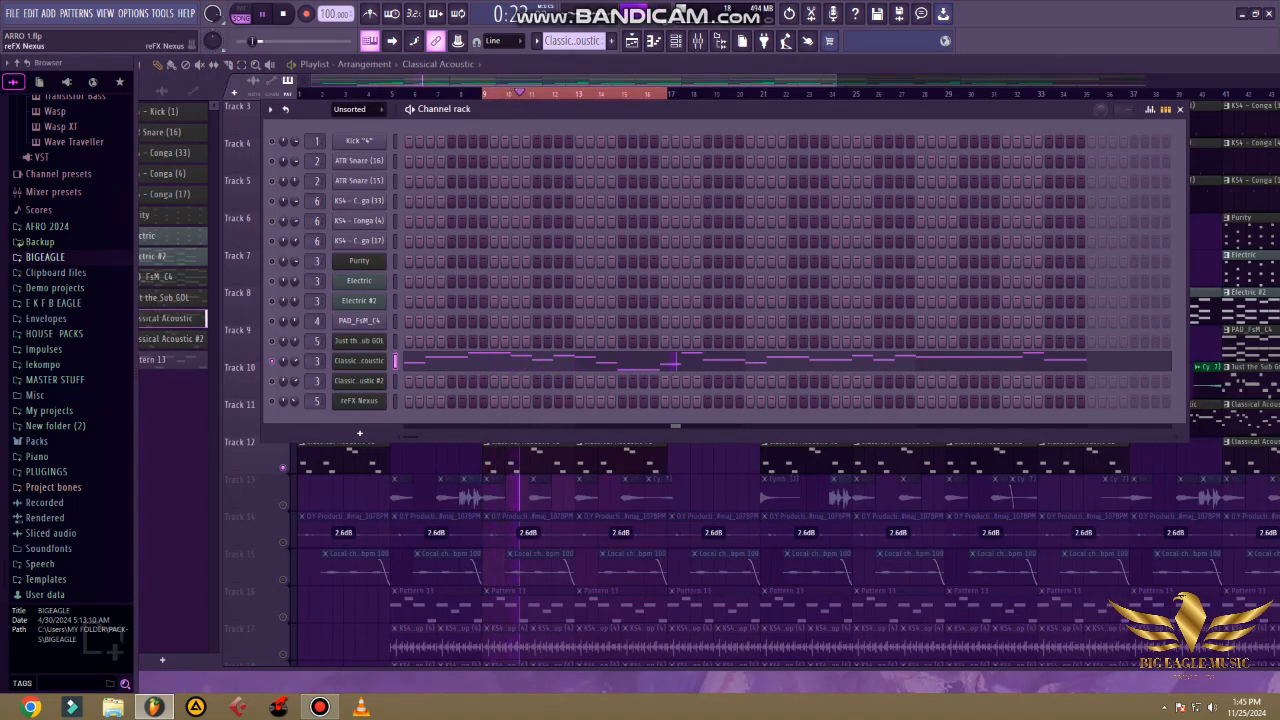
Make Classical Acoustic #2 the active pattern and examine its melody notes in the piano roll, closing it when done.
click(427, 458)
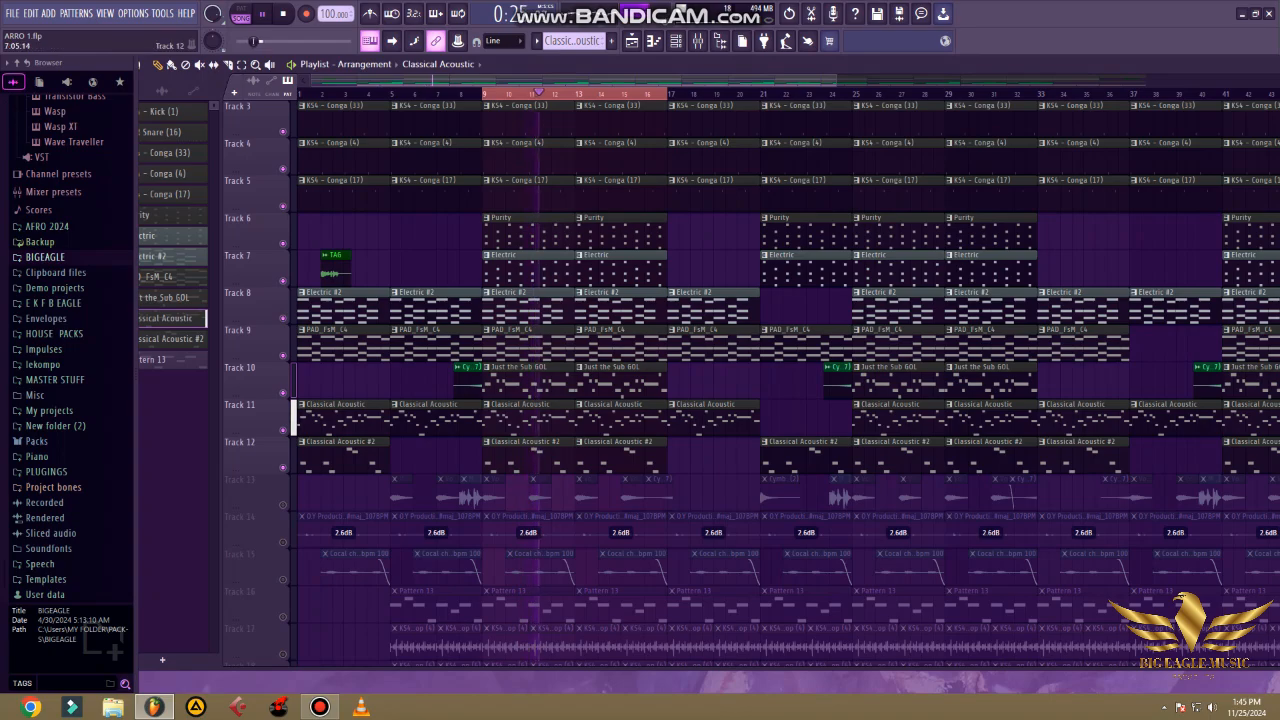
scroll(428, 430, down, 1)
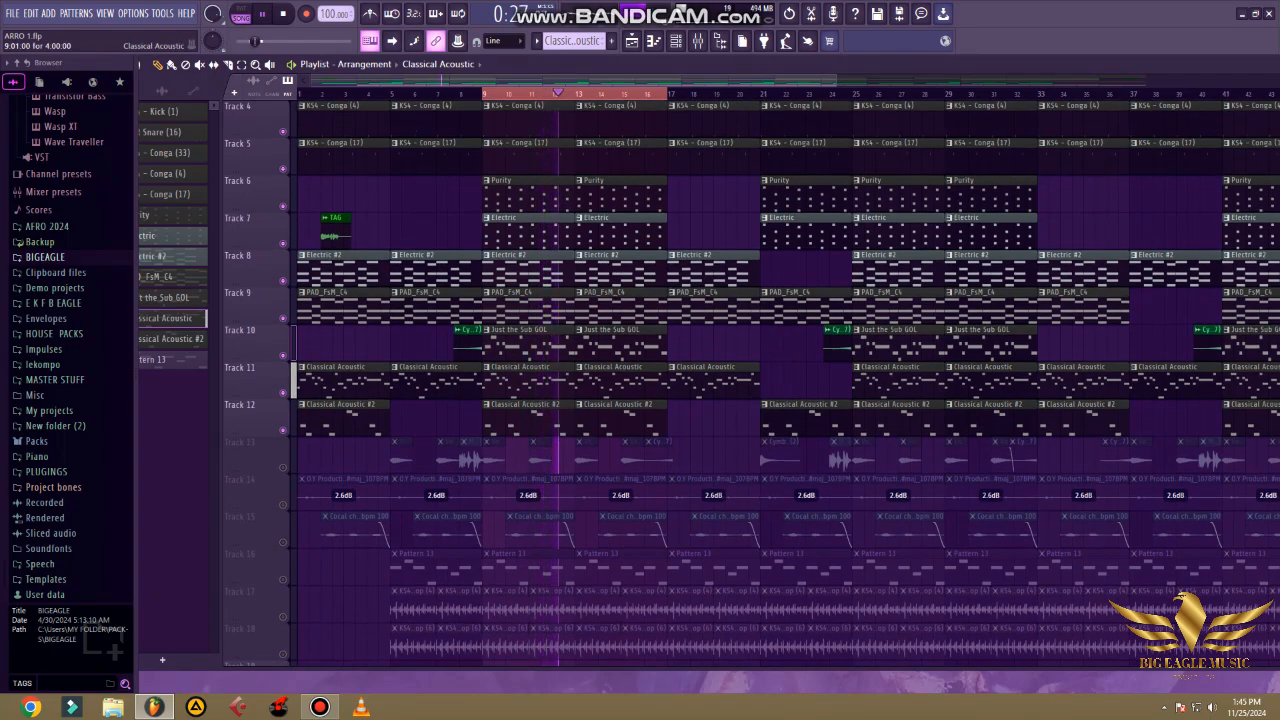
click(532, 420)
key(F6)
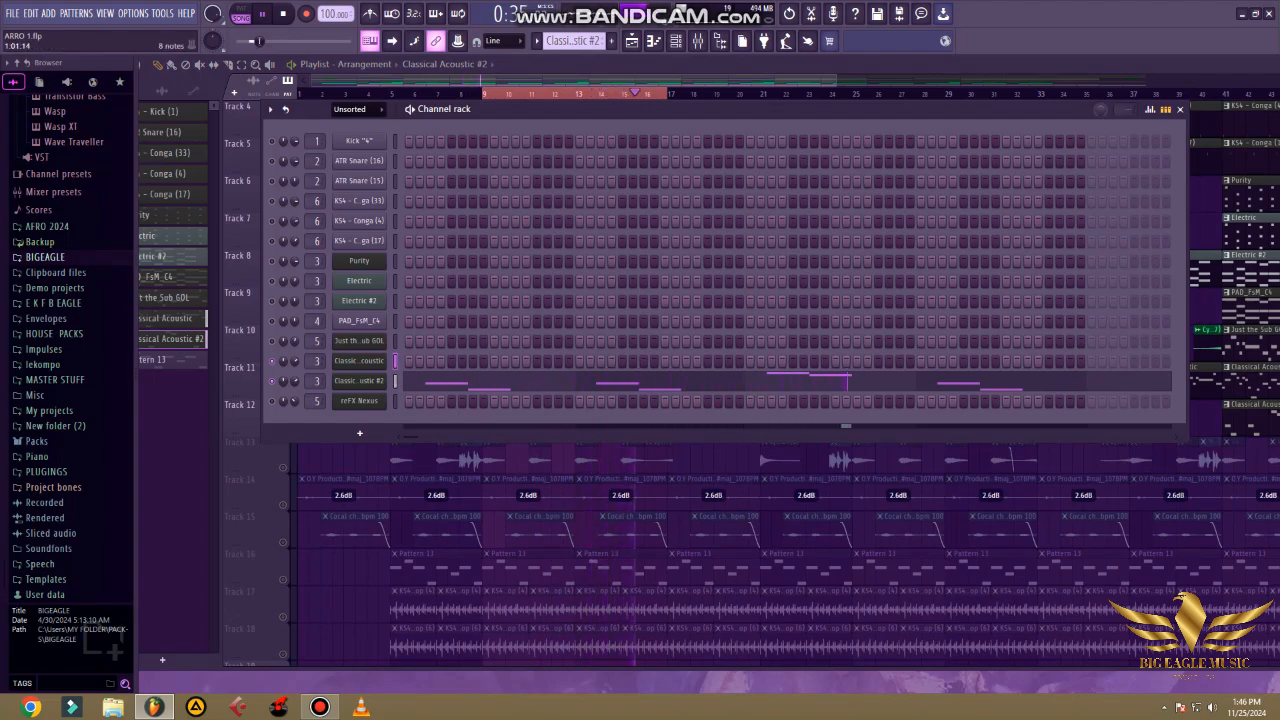
key(F7)
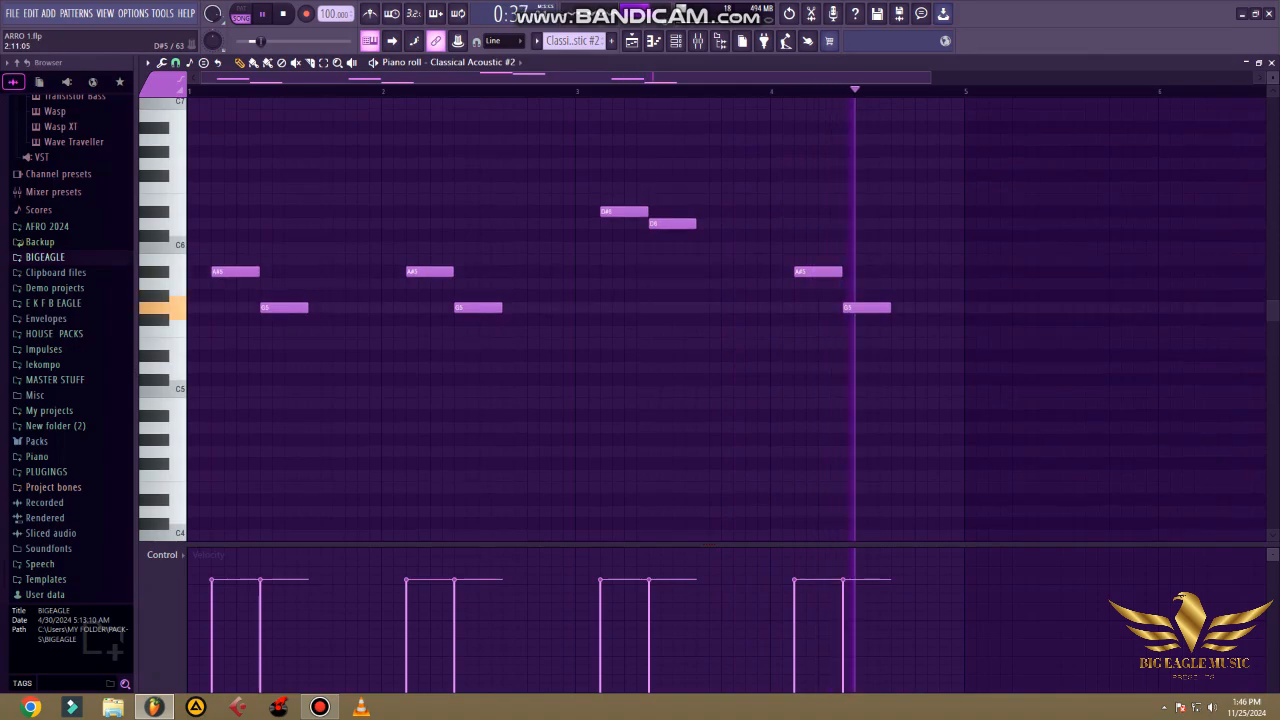
scroll(571, 317, down, 3)
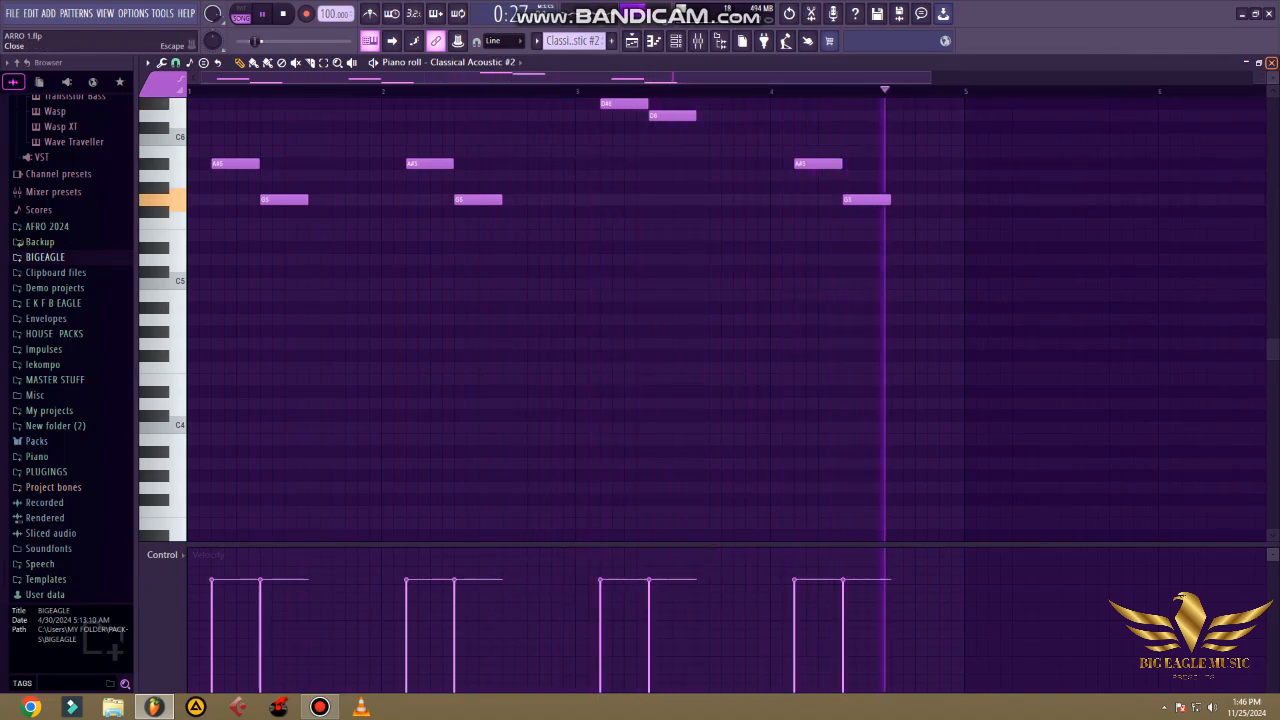
key(Escape)
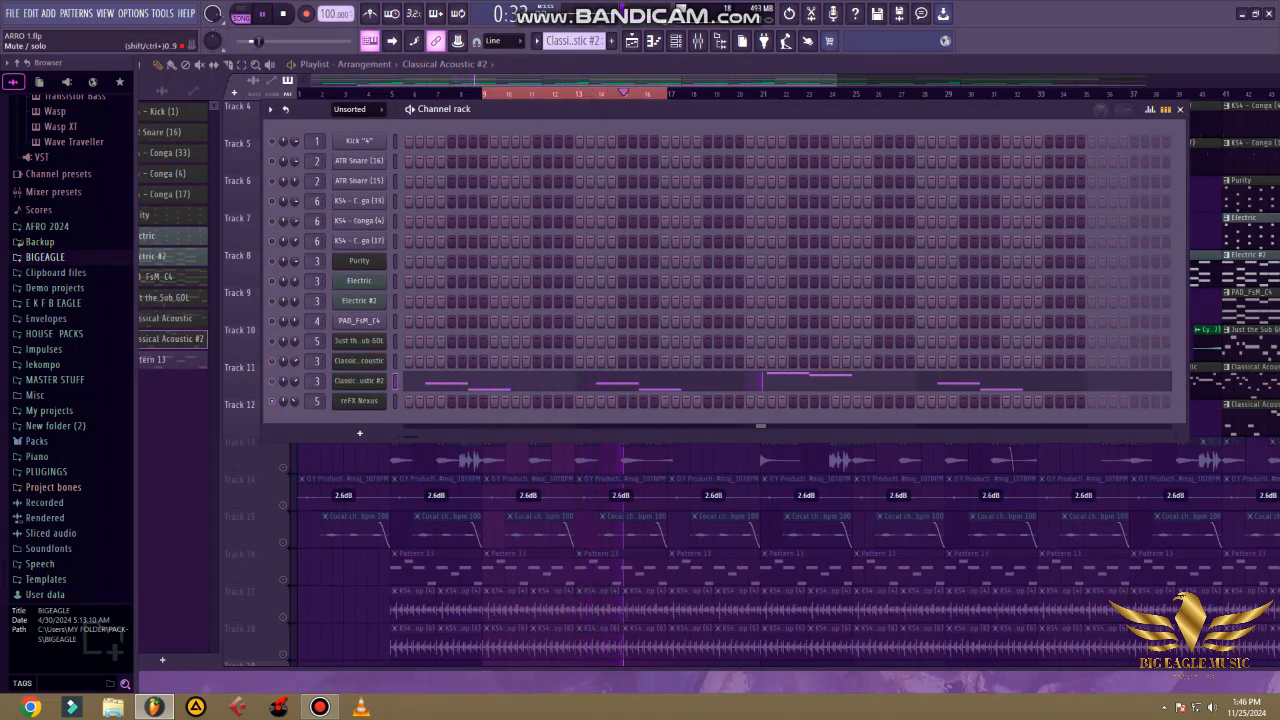
Take playlist Track 12 out of solo so all tracks are enabled, and stop playback.
scroll(309, 528, down, 1)
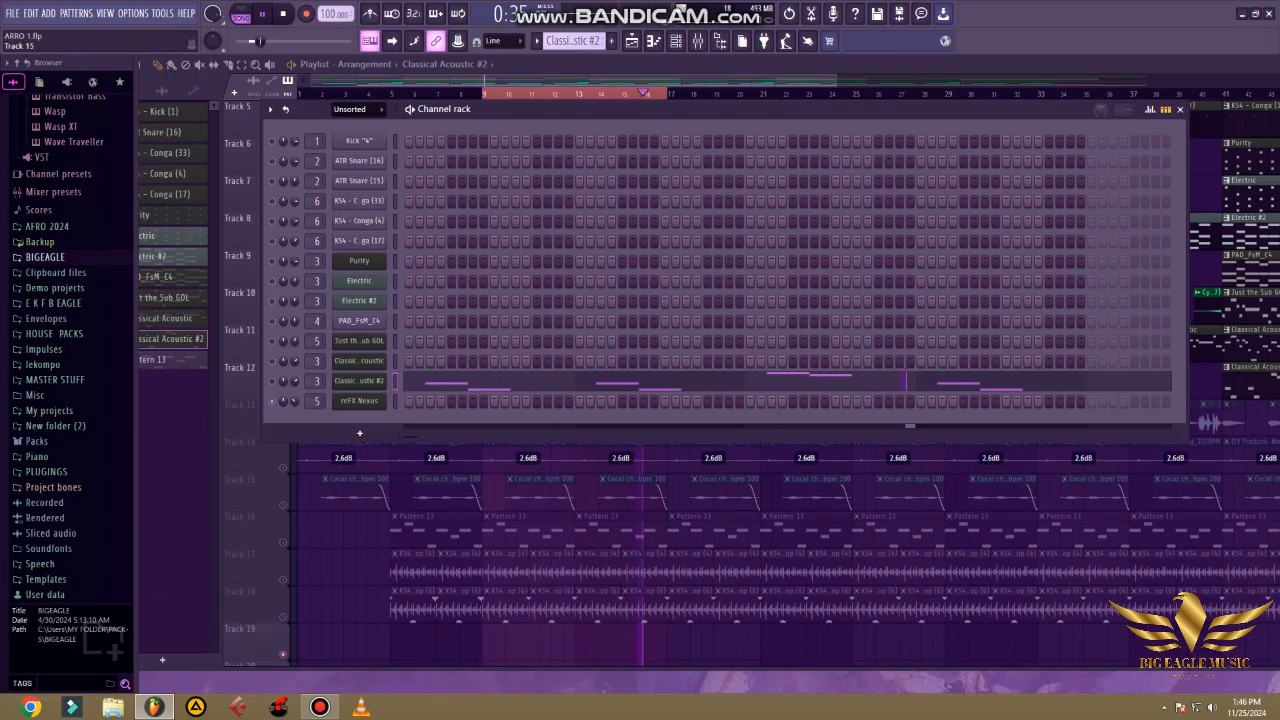
scroll(285, 500, up, 2)
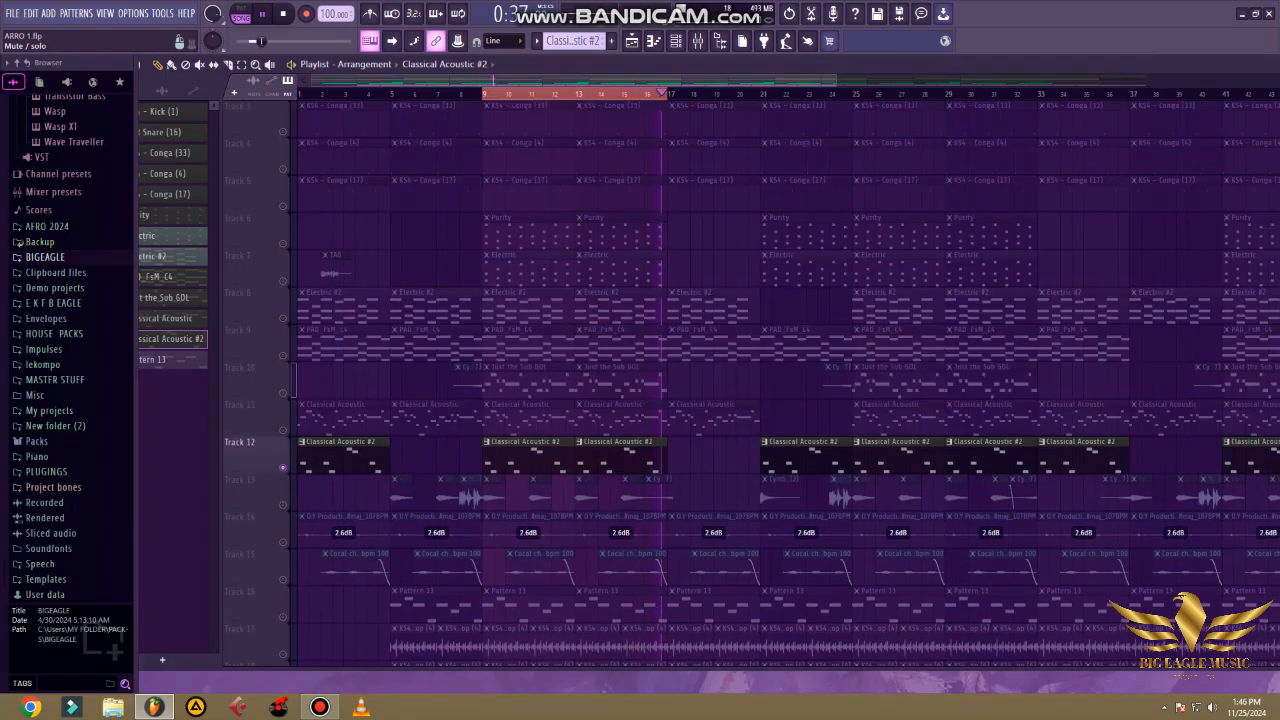
right_click(283, 467)
key(space)
Mute playlist tracks 13 through 18, leaving the tracks above them enabled.
scroll(310, 522, down, 1)
scroll(785, 380, down, 2)
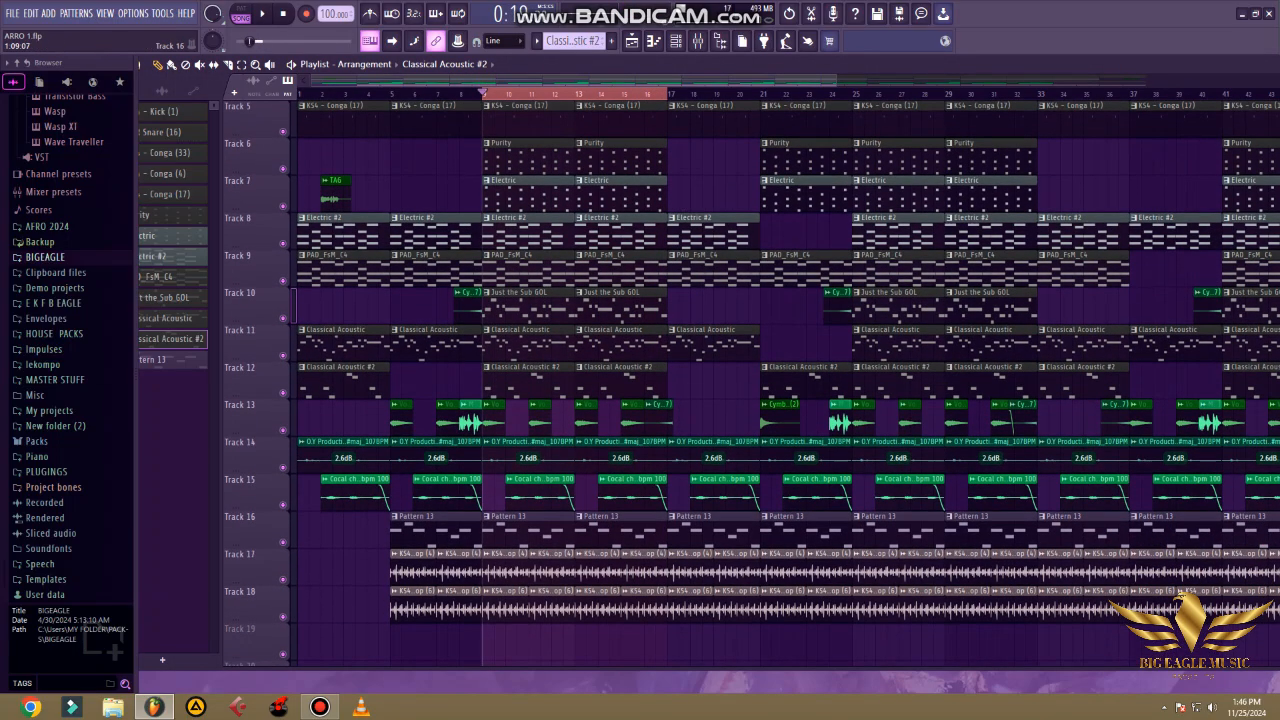
click(283, 430)
click(283, 467)
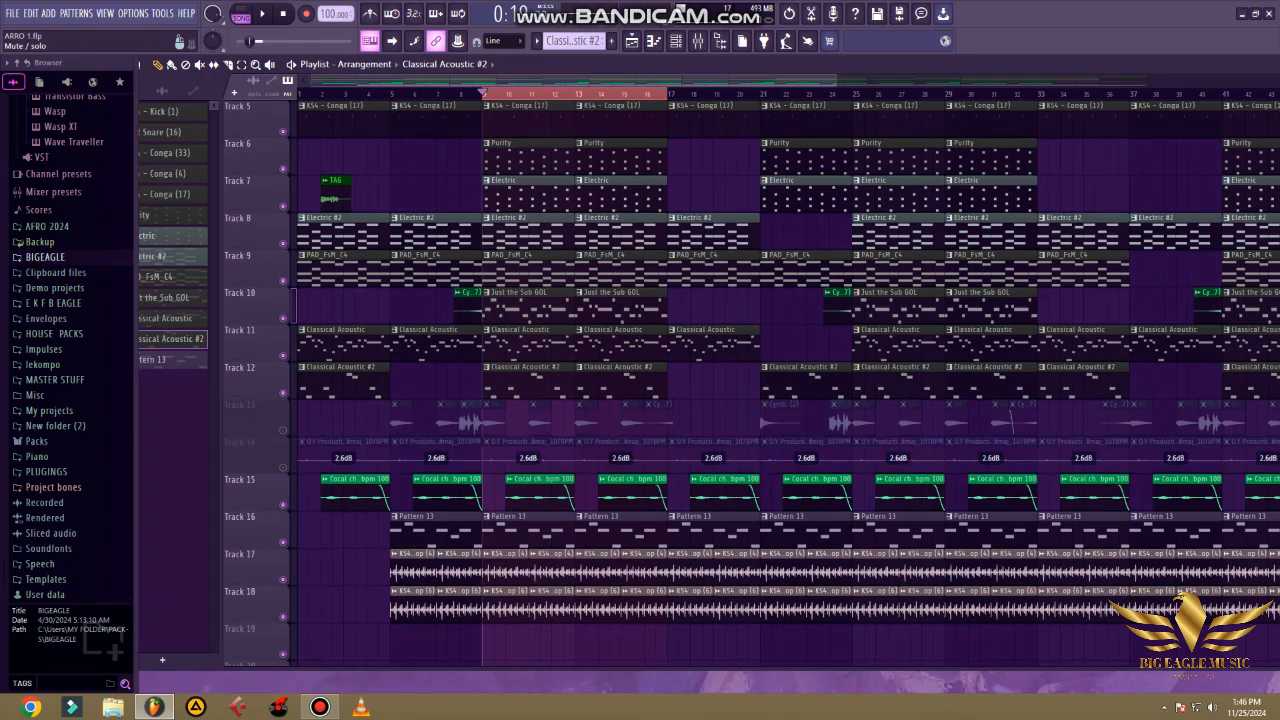
click(283, 505)
click(283, 542)
click(283, 578)
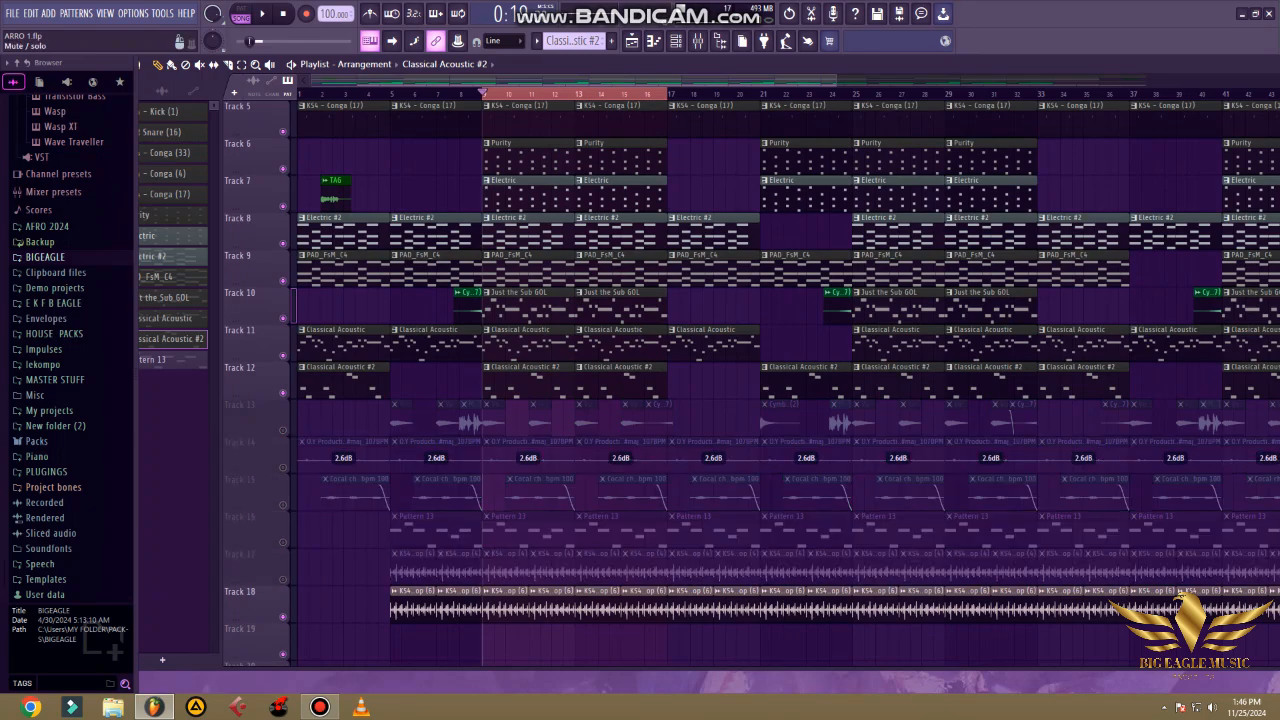
click(283, 616)
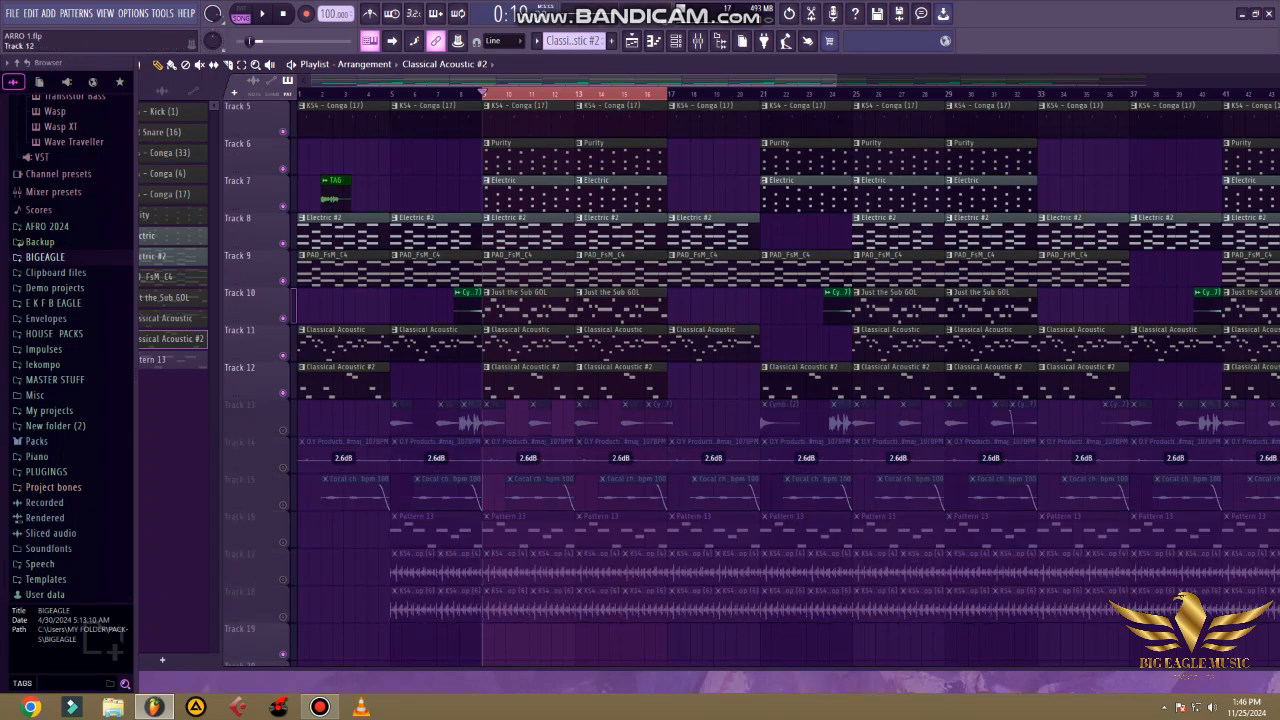
Start playback of the looped section and unmute Track 16 with the Pattern 13 clips.
scroll(283, 385, up, 2)
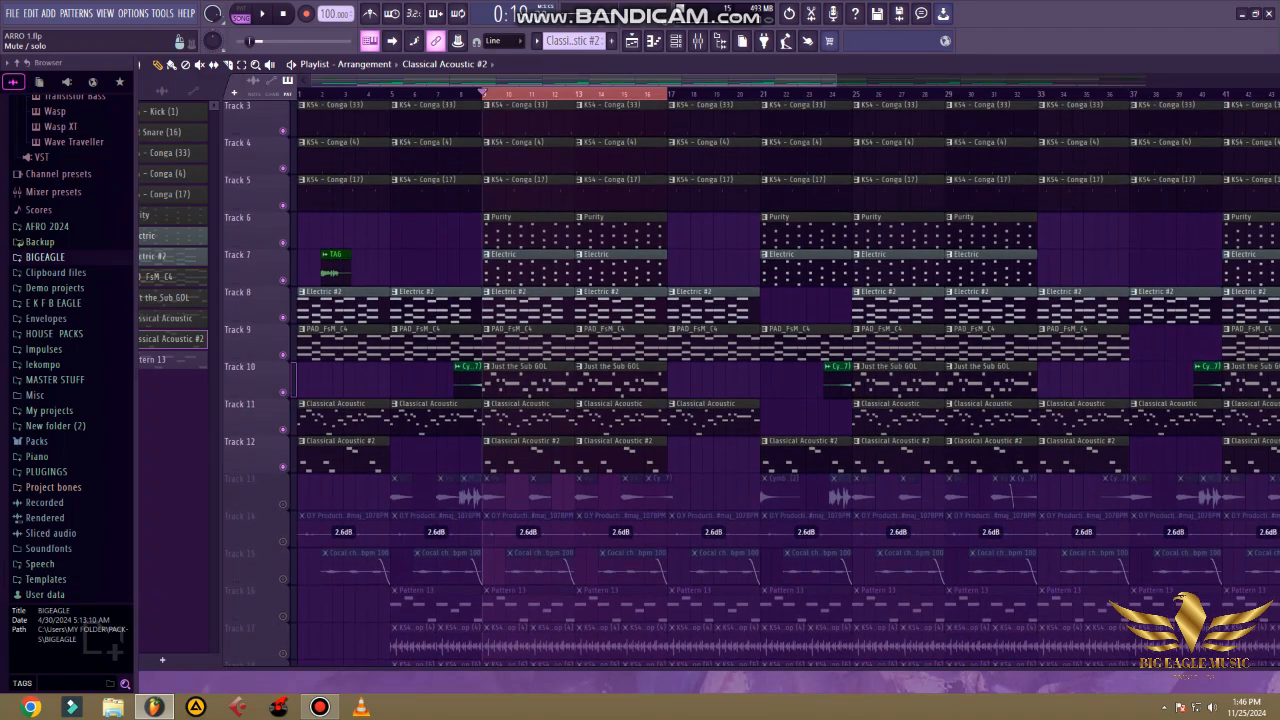
key(space)
scroll(283, 385, down, 1)
scroll(283, 504, down, 2)
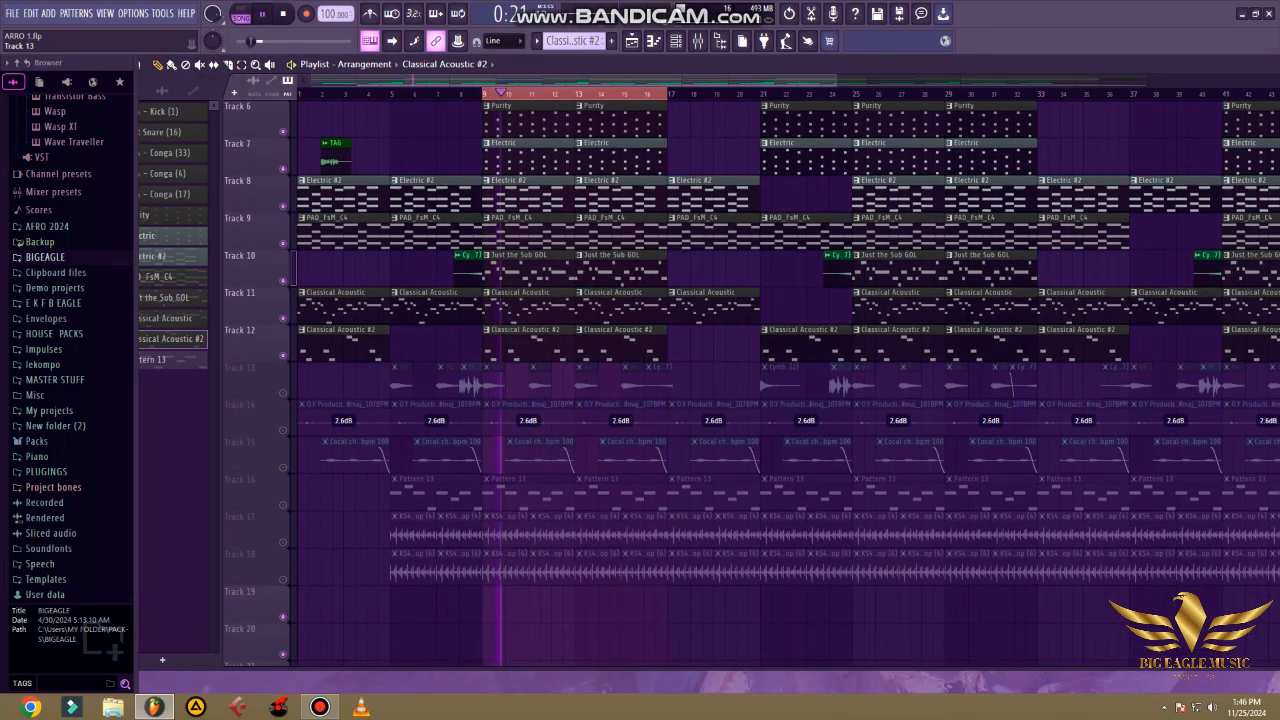
click(283, 504)
Make Pattern 13 active and examine the reFX Nexus notes in the piano roll, closing it and the channel rack when done.
click(170, 359)
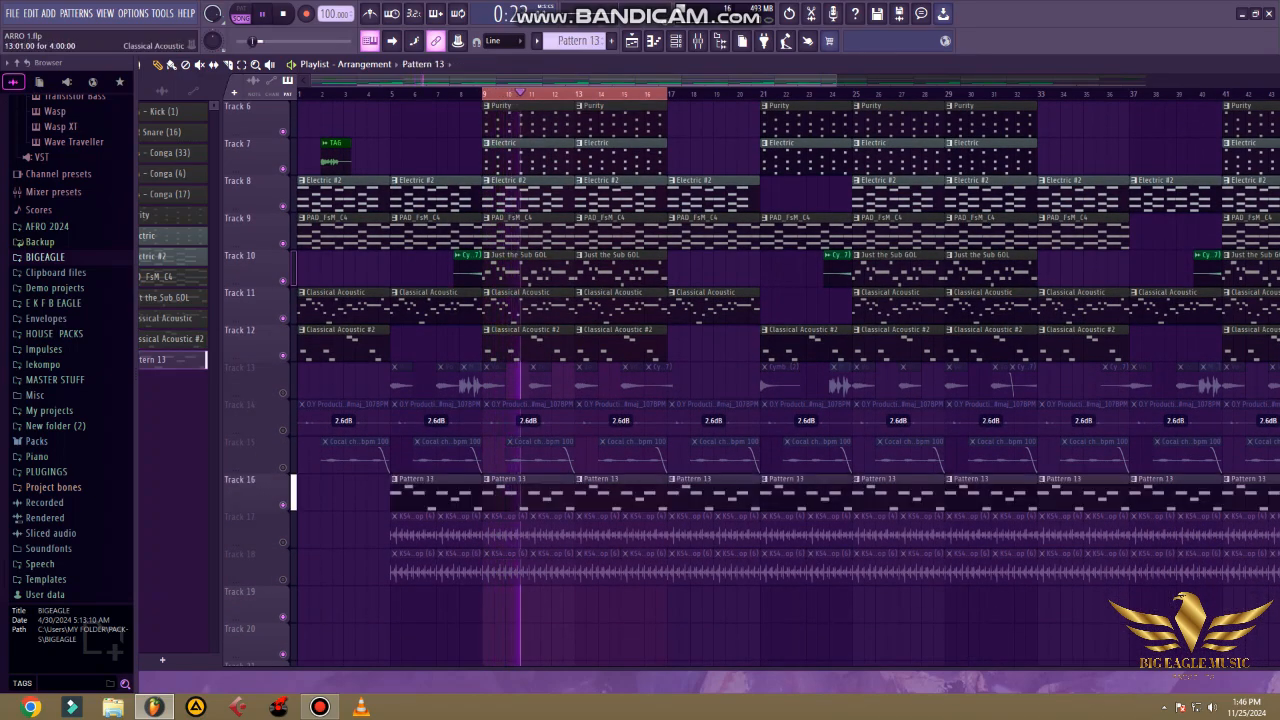
click(676, 41)
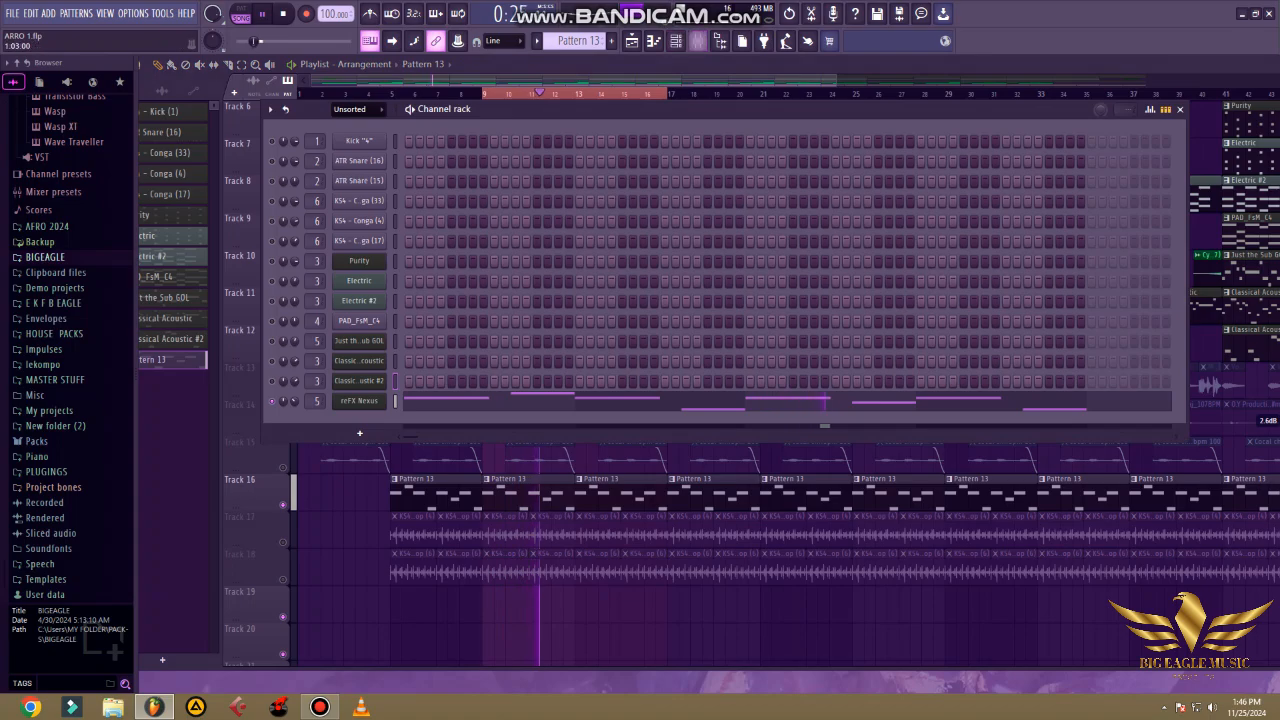
click(395, 401)
scroll(640, 300, down, 4)
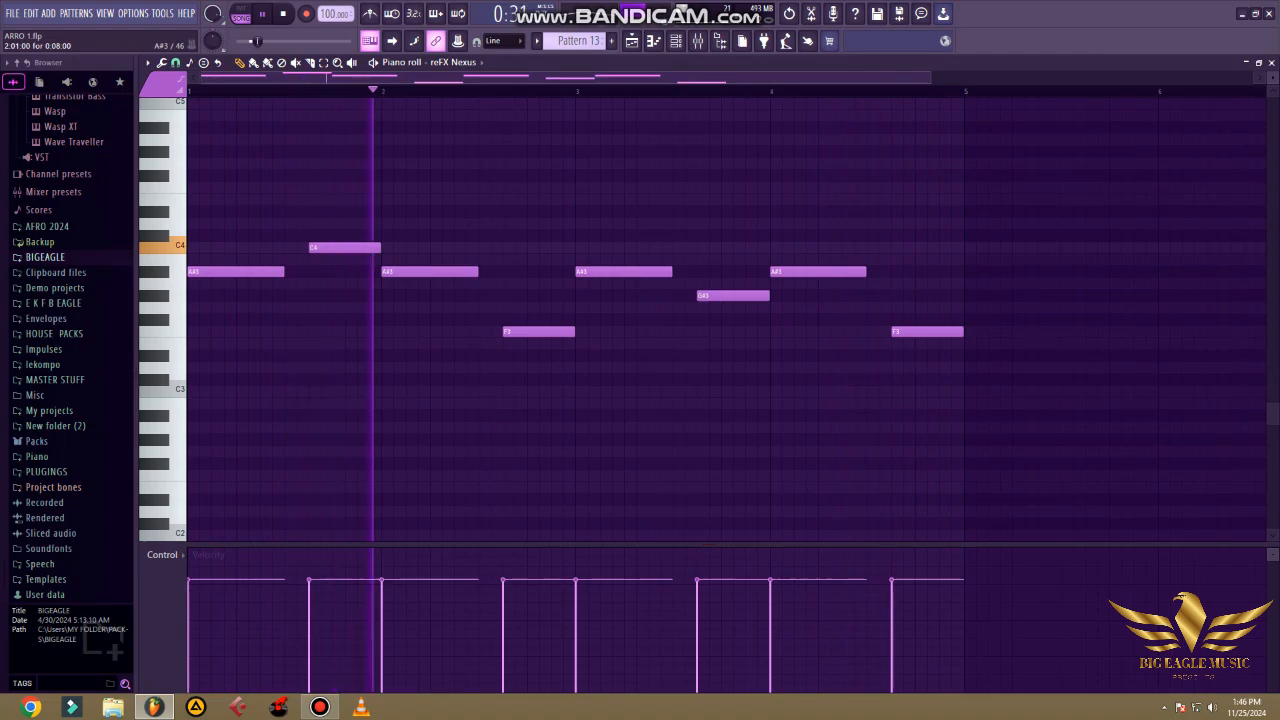
click(1271, 63)
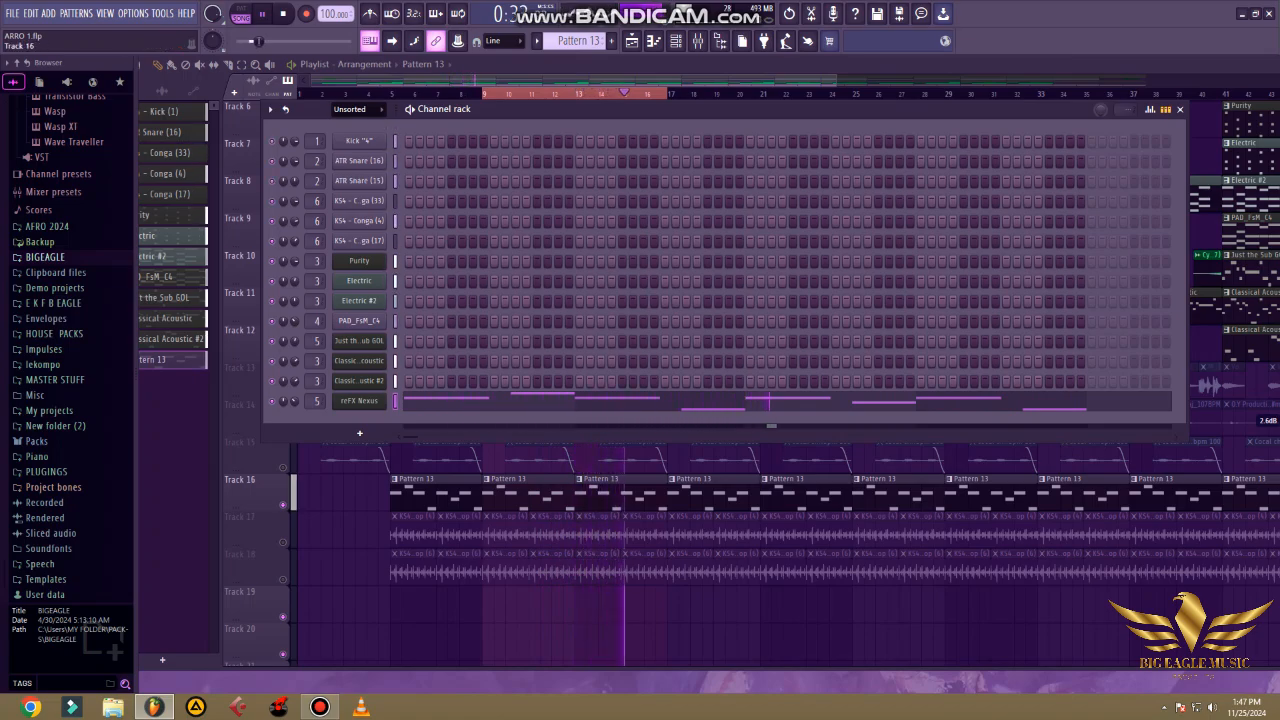
key(F6)
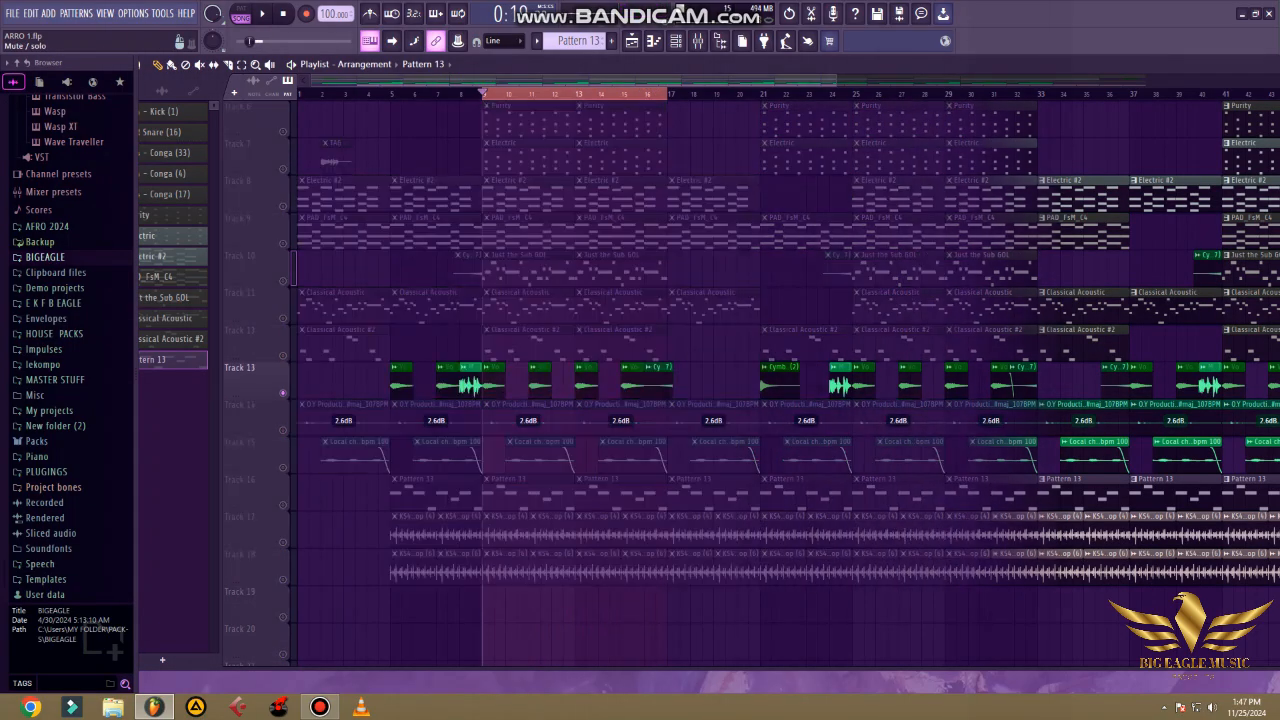
Play the loop with Track 13 soloed and bring in tracks 14, 15, 17 and 18 one by one.
key(space)
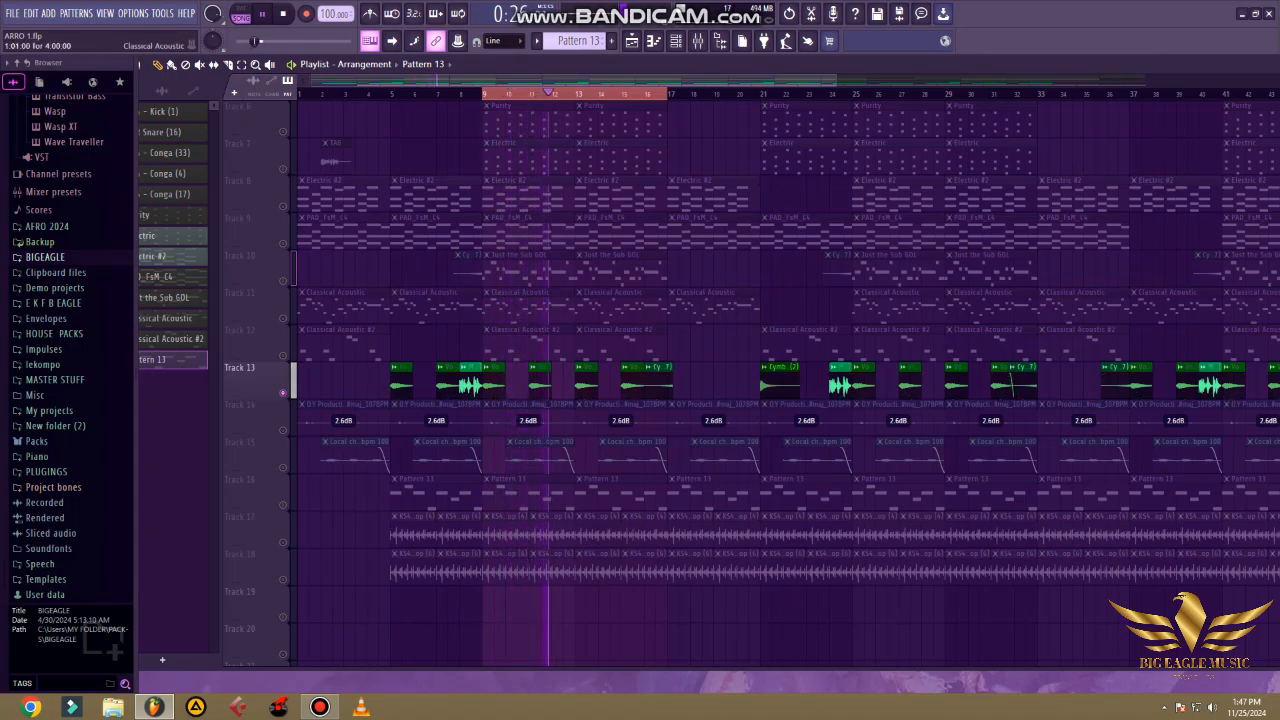
click(283, 429)
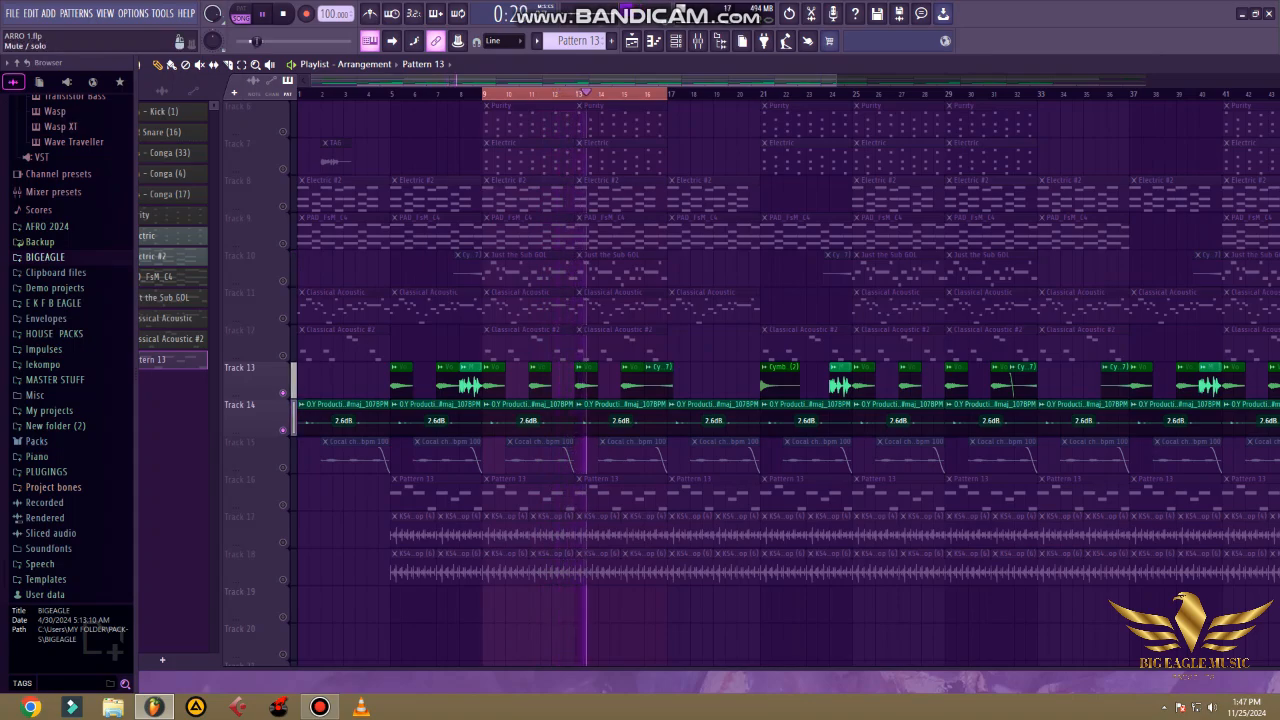
scroll(290, 395, down, 2)
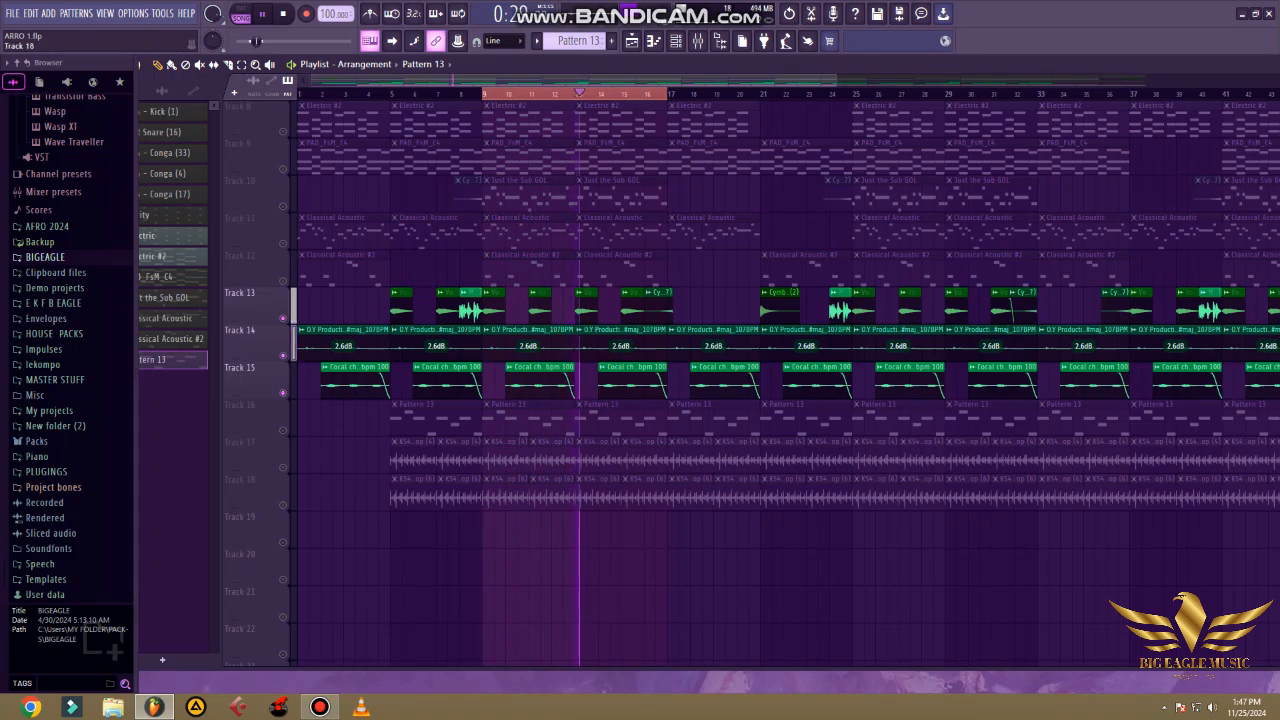
click(283, 468)
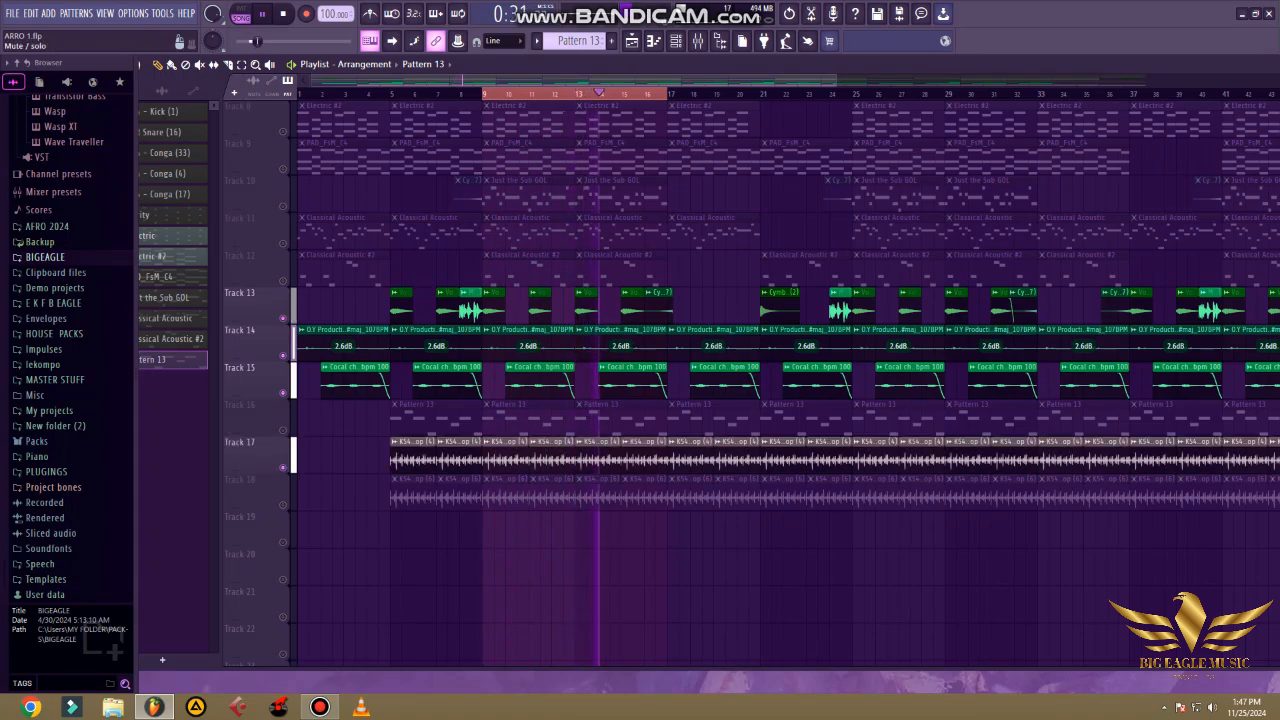
click(283, 505)
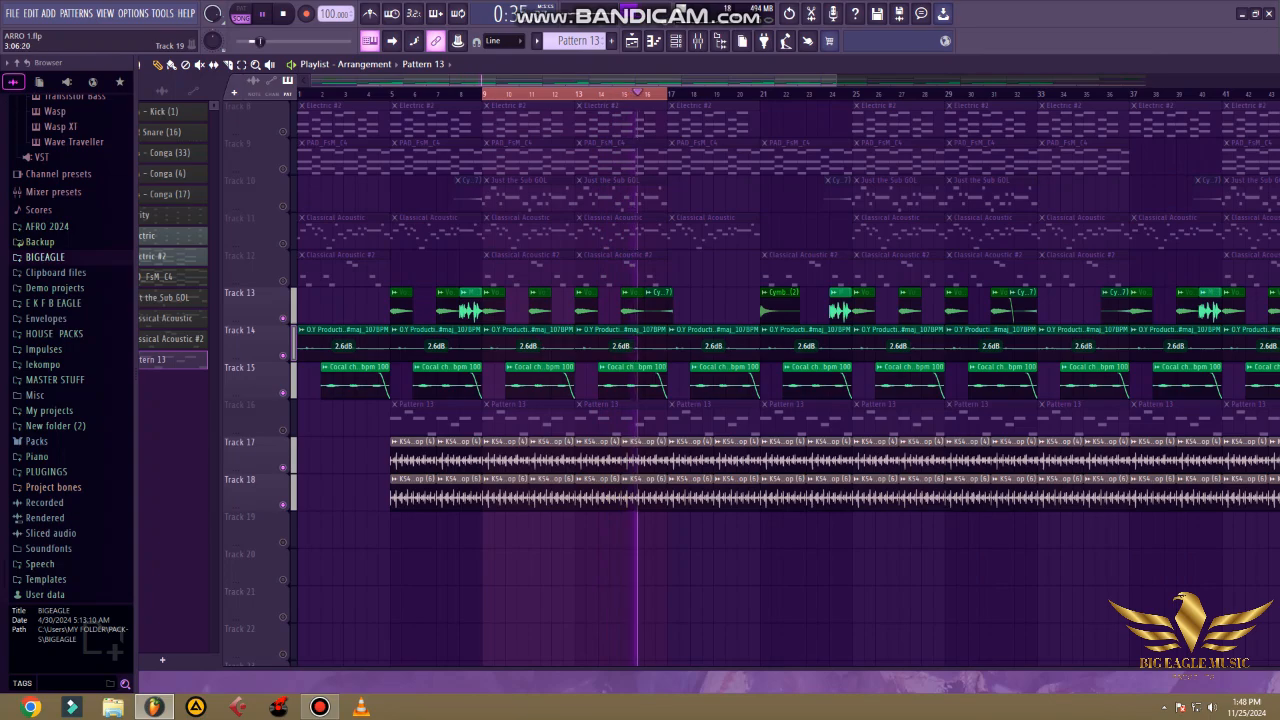
Unmute the kick, snare and conga tracks 1 through 5 one after another while the loop plays.
scroll(750, 380, up, 5)
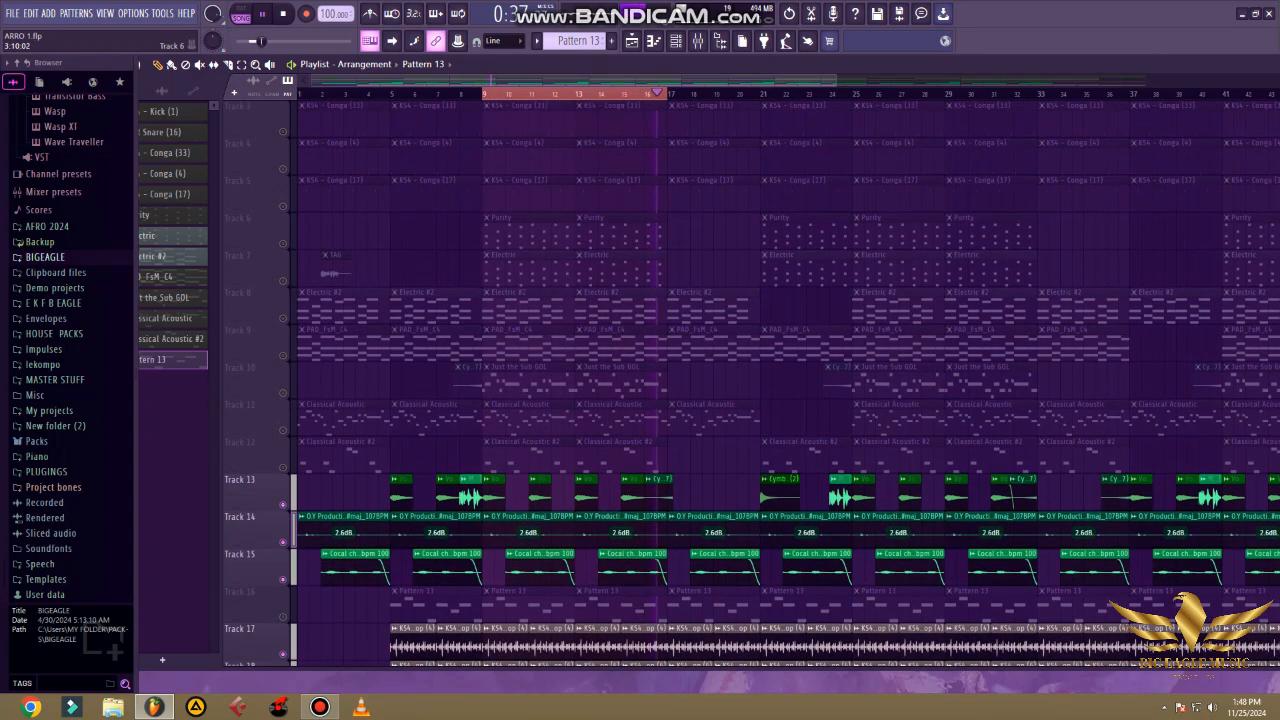
scroll(750, 380, up, 2)
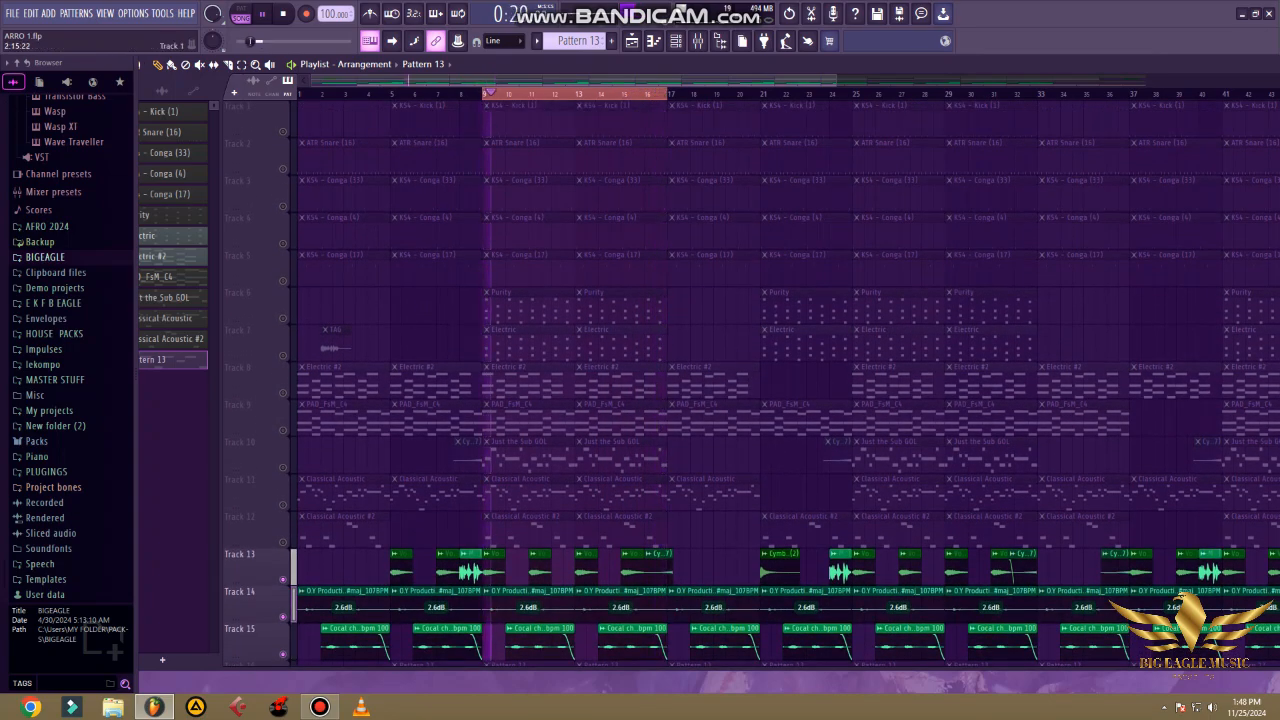
click(283, 132)
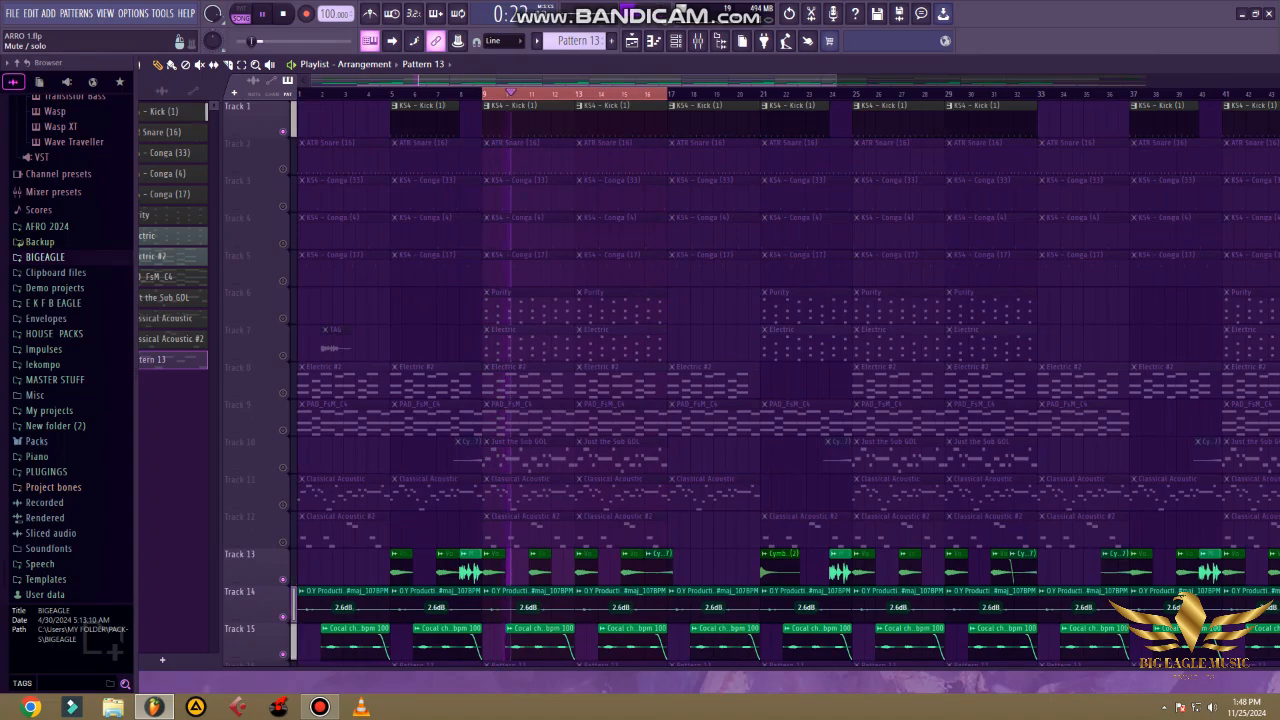
click(282, 168)
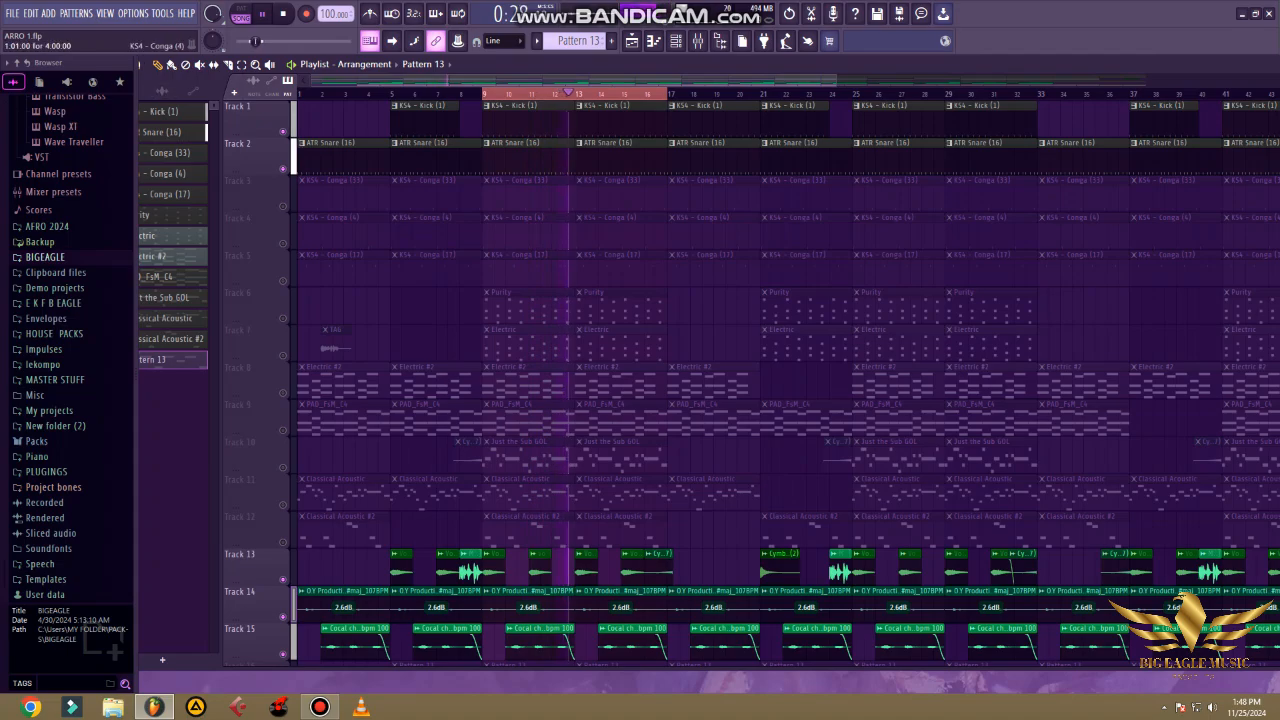
click(282, 206)
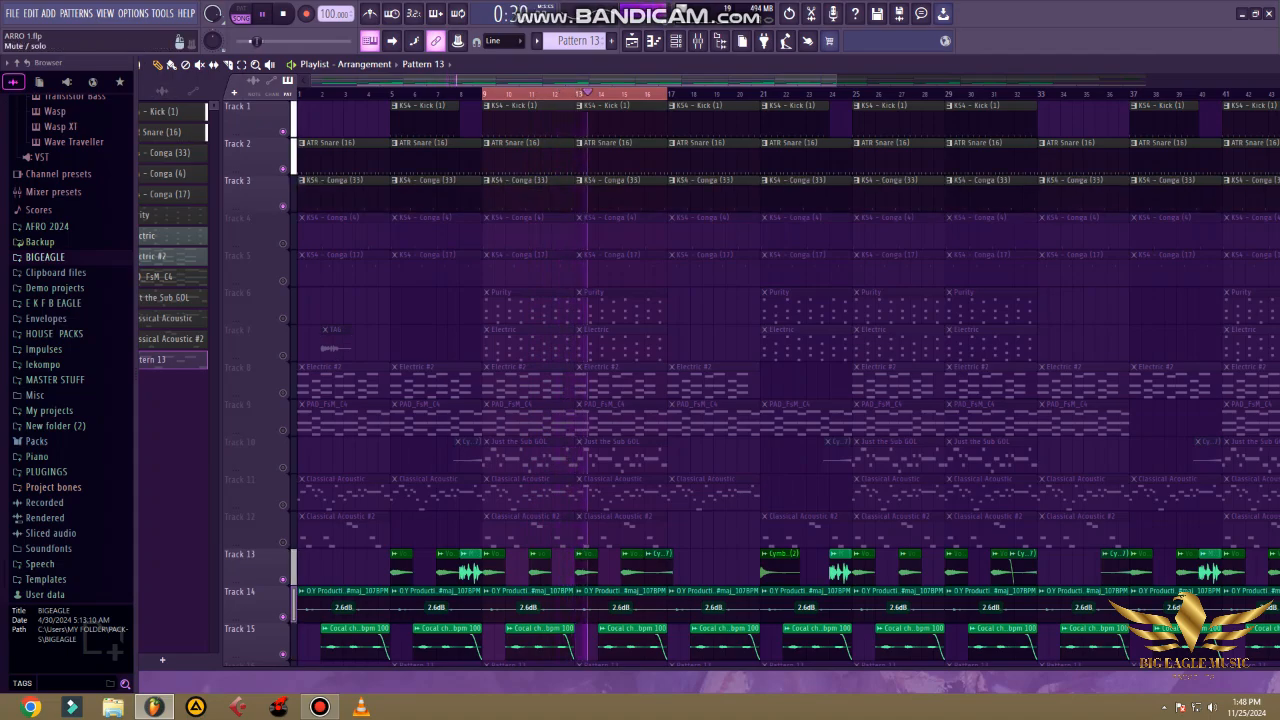
click(282, 243)
click(282, 280)
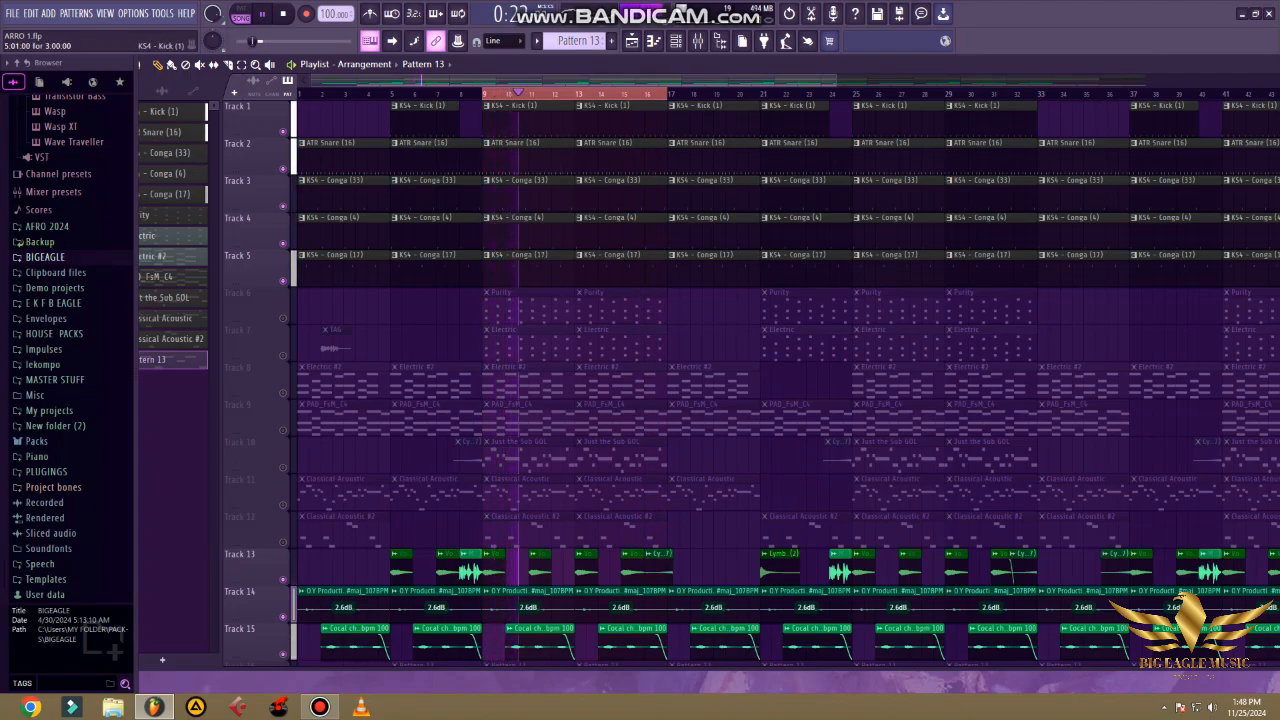
Extend the looped time selection to start at bar 8 and end at bar 17, and restart playback from there.
drag(489, 93, 461, 93)
key(space)
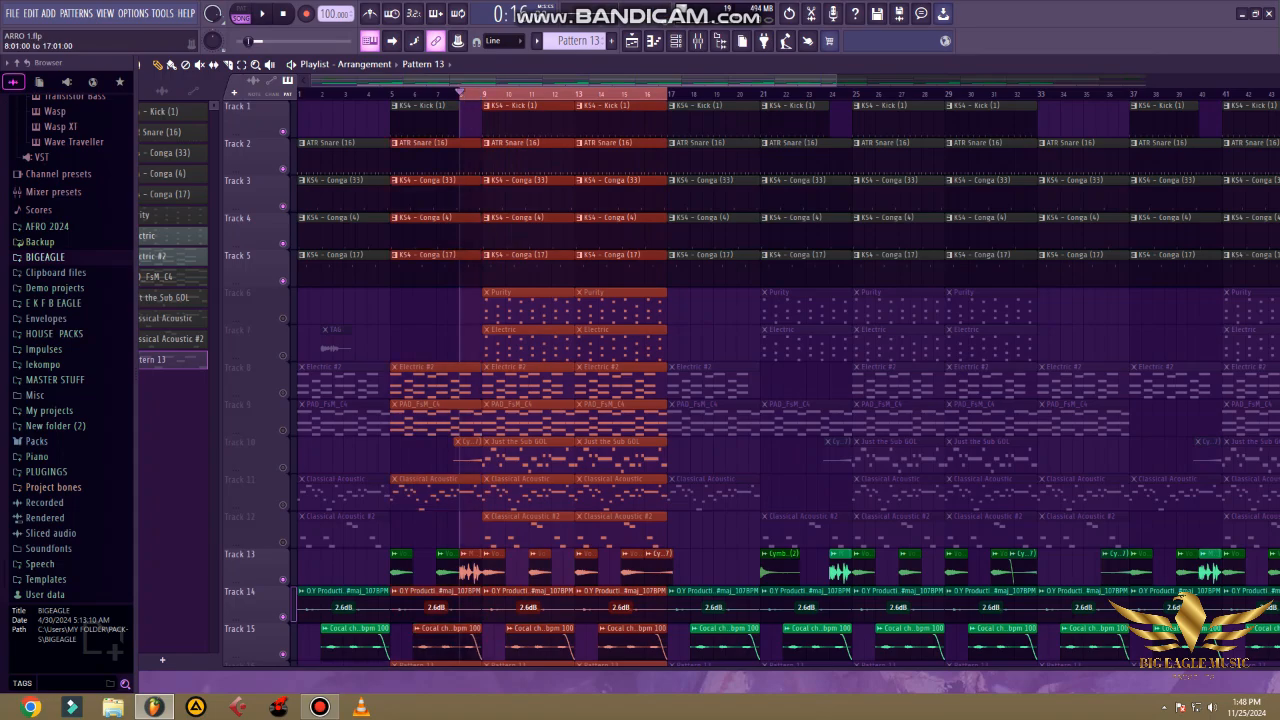
key(space)
scroll(440, 260, down, 3)
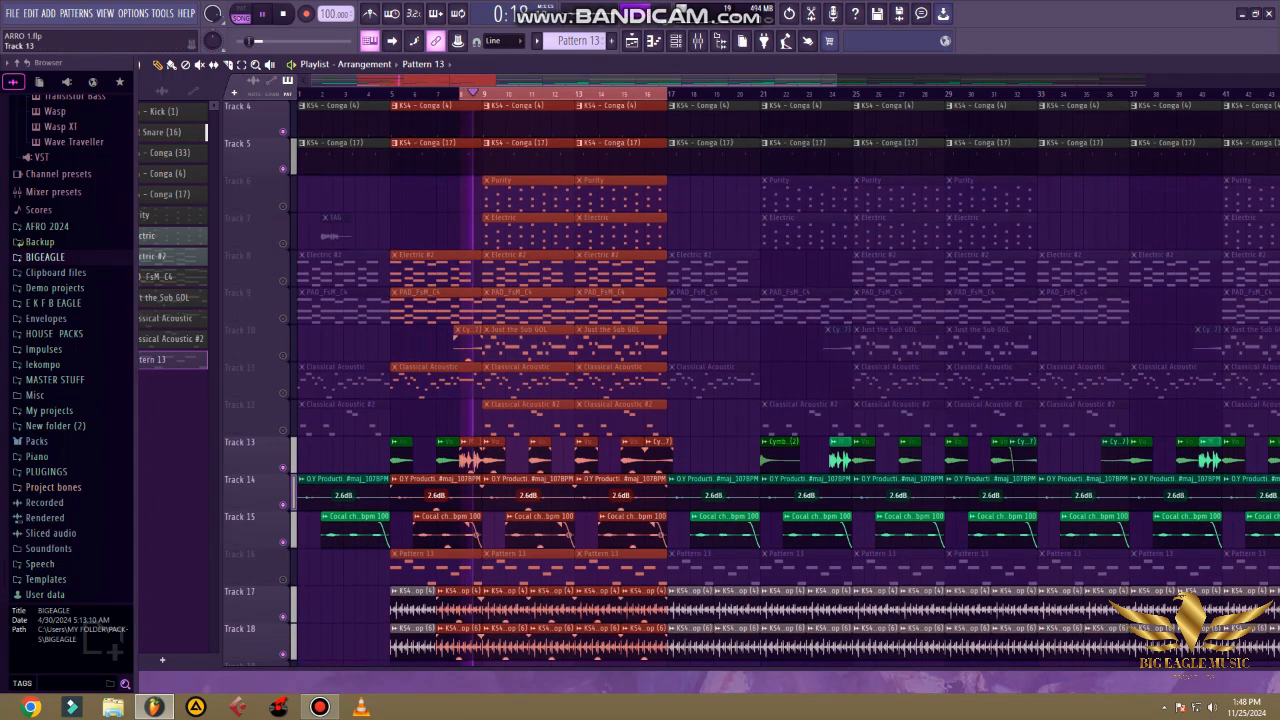
Solo Track 13 with the cymbal and effect clips, play it, and clear the time selection.
right_click(283, 467)
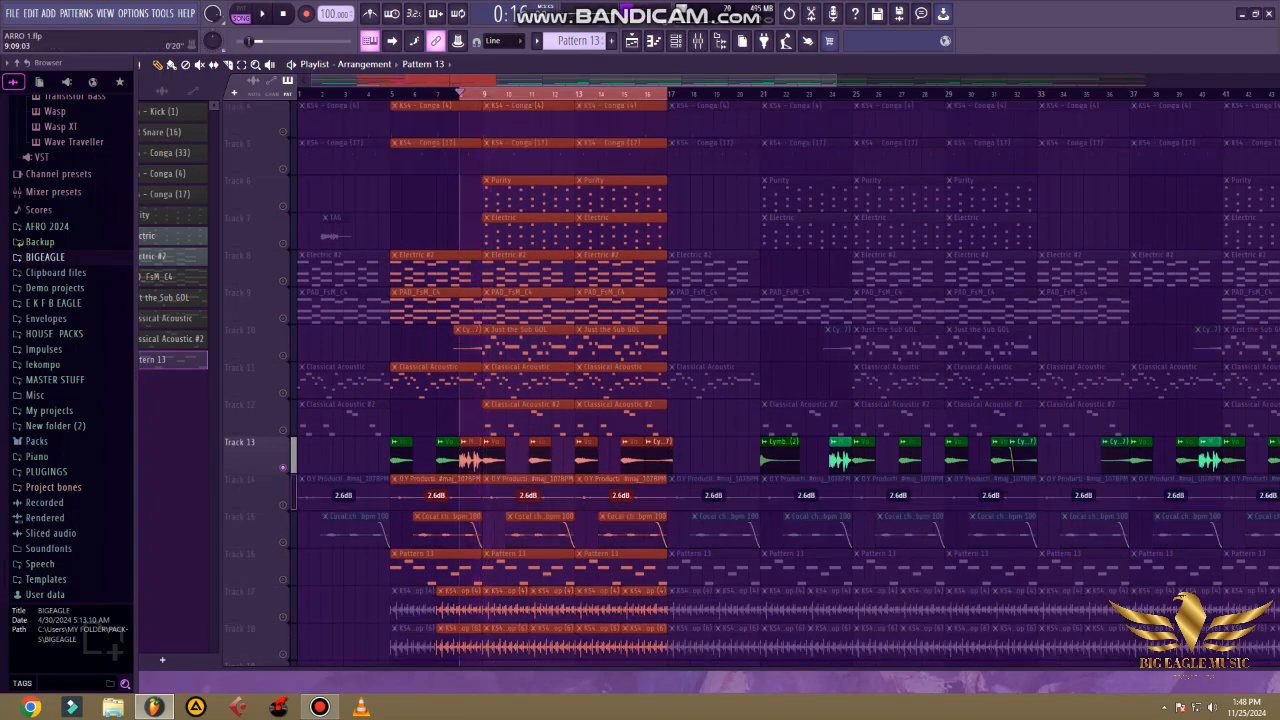
key(space)
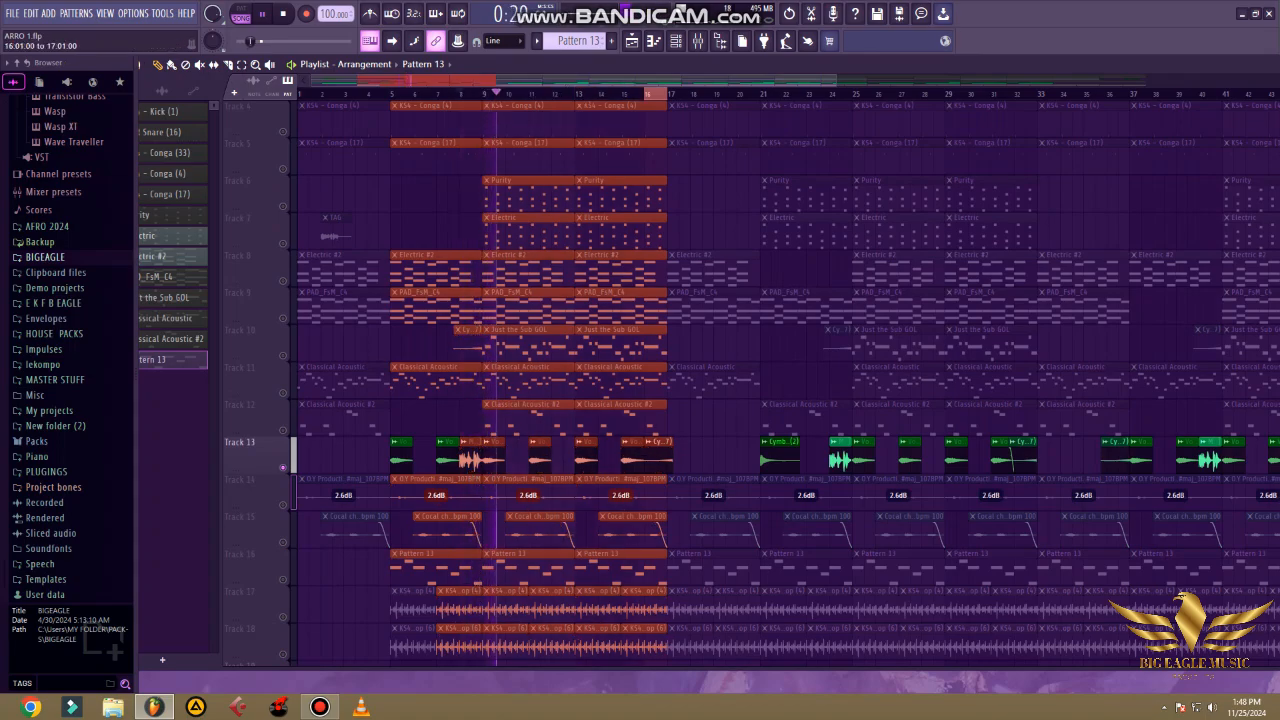
ctrl+click(327, 456)
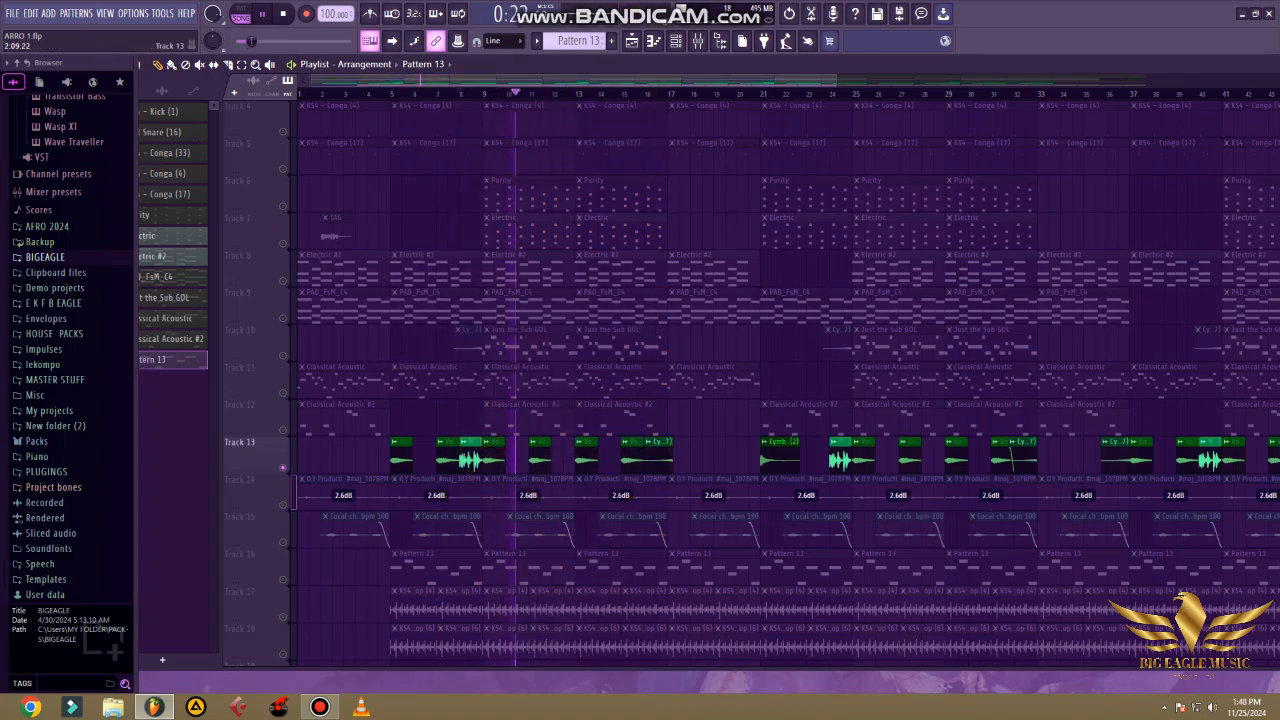
Play the beat with Track 13 soloed and bring in tracks 14, 15, 17, 18 and 16 as it plays.
key(space)
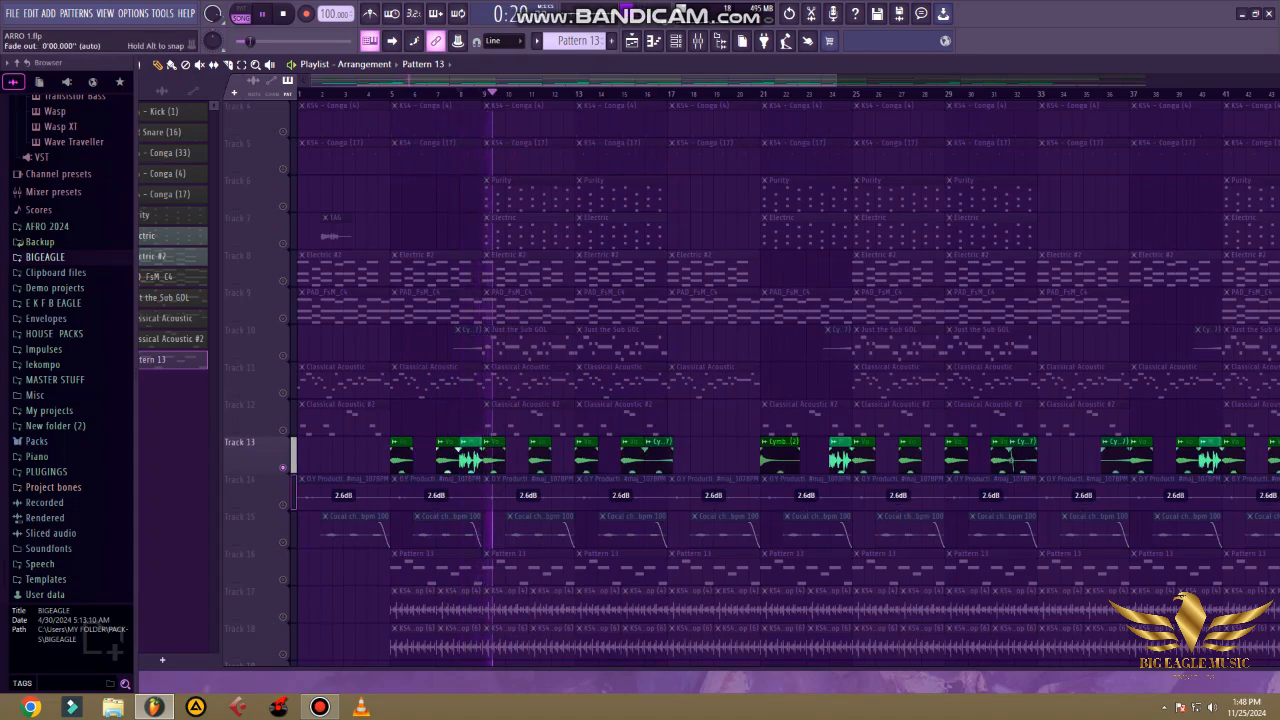
key(space)
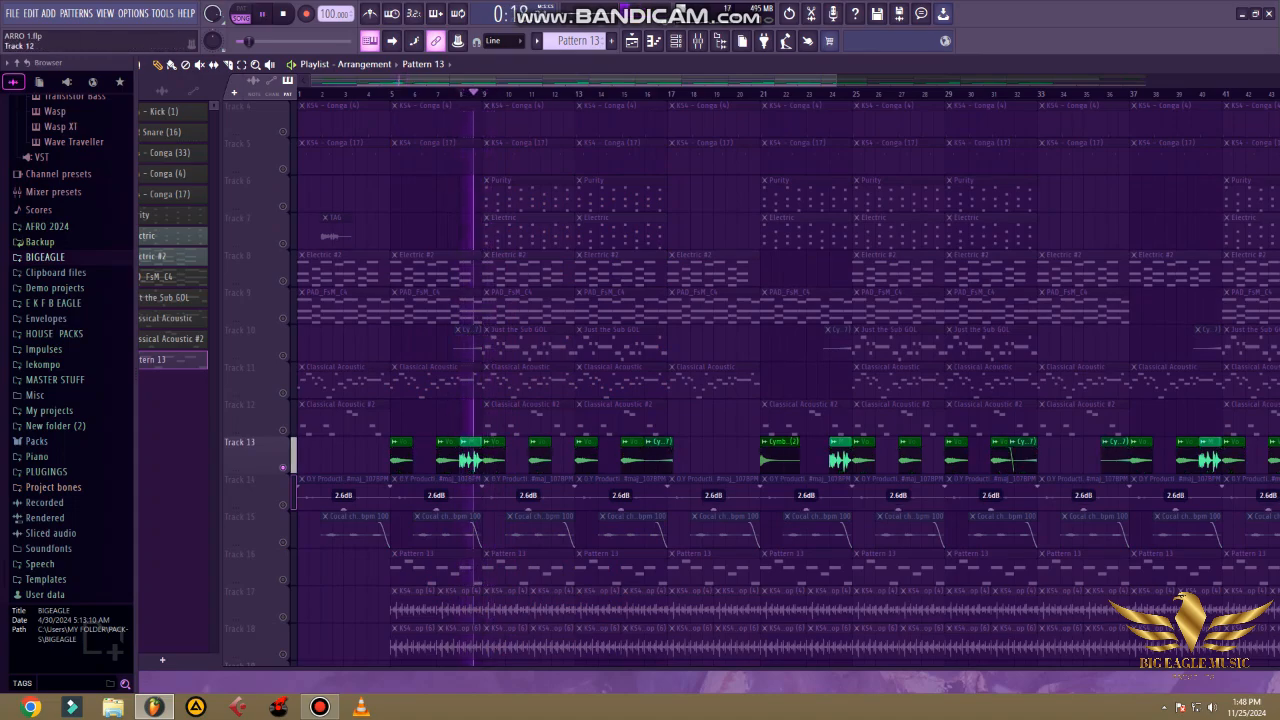
scroll(318, 532, down, 3)
click(283, 430)
click(283, 393)
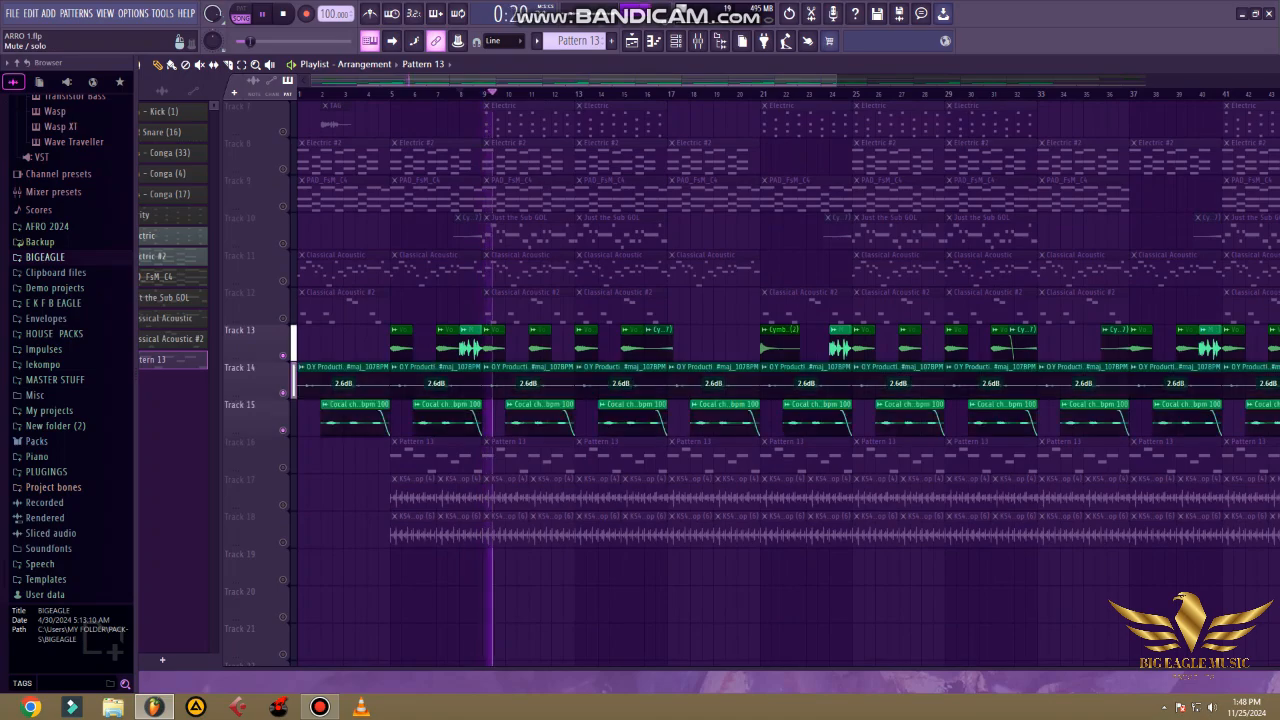
click(283, 468)
click(283, 467)
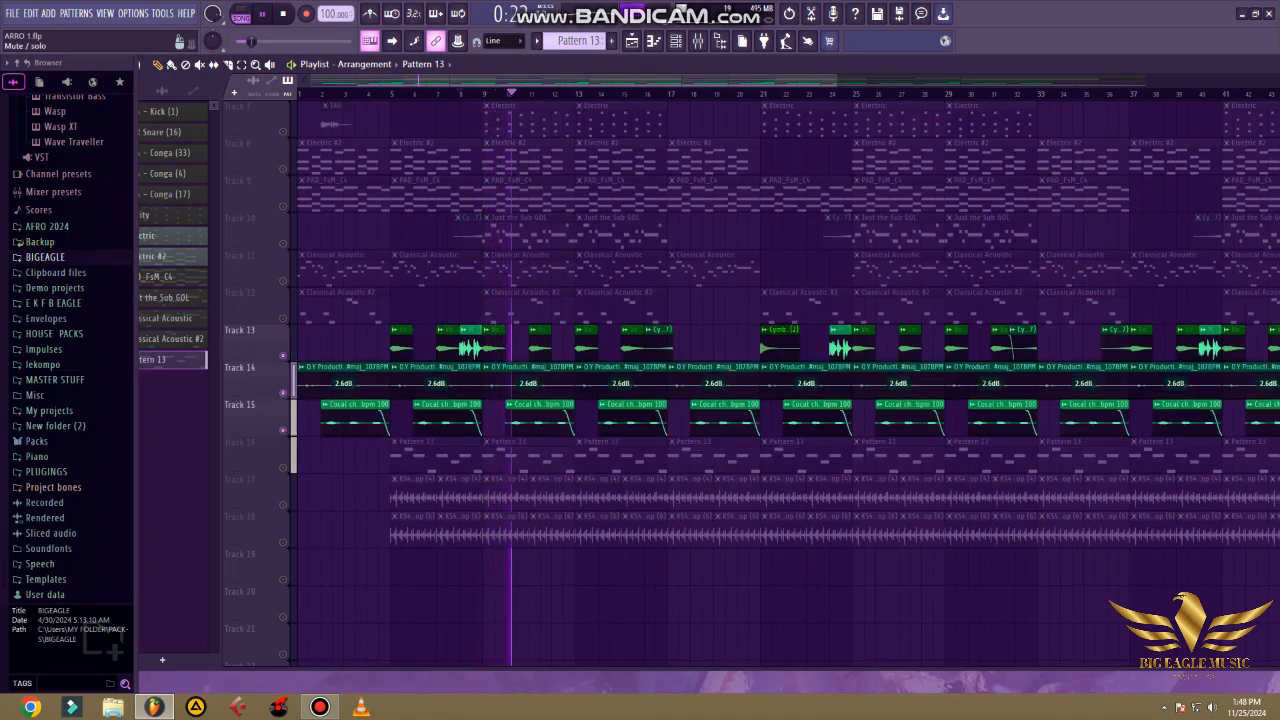
click(283, 505)
click(283, 542)
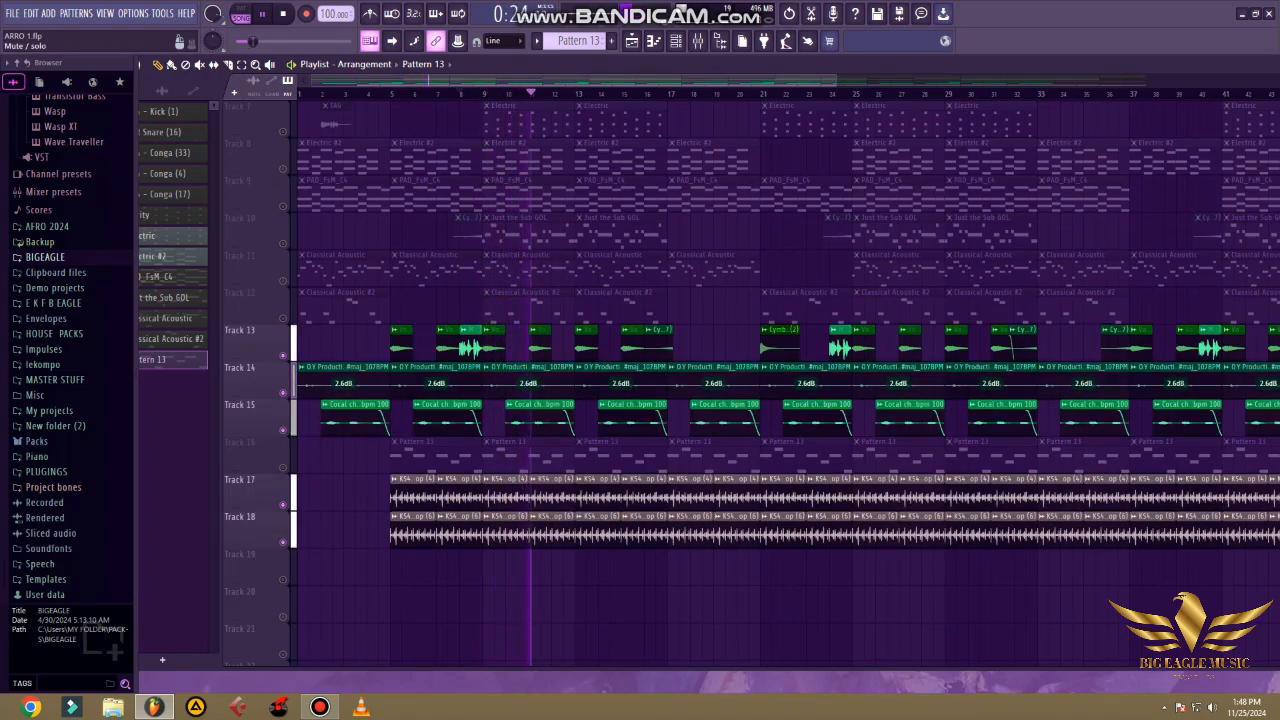
click(283, 467)
Unmute the Electric, Purity and conga tracks 7, 6, 5, 4 and 3 one after another during playback.
scroll(283, 467, up, 4)
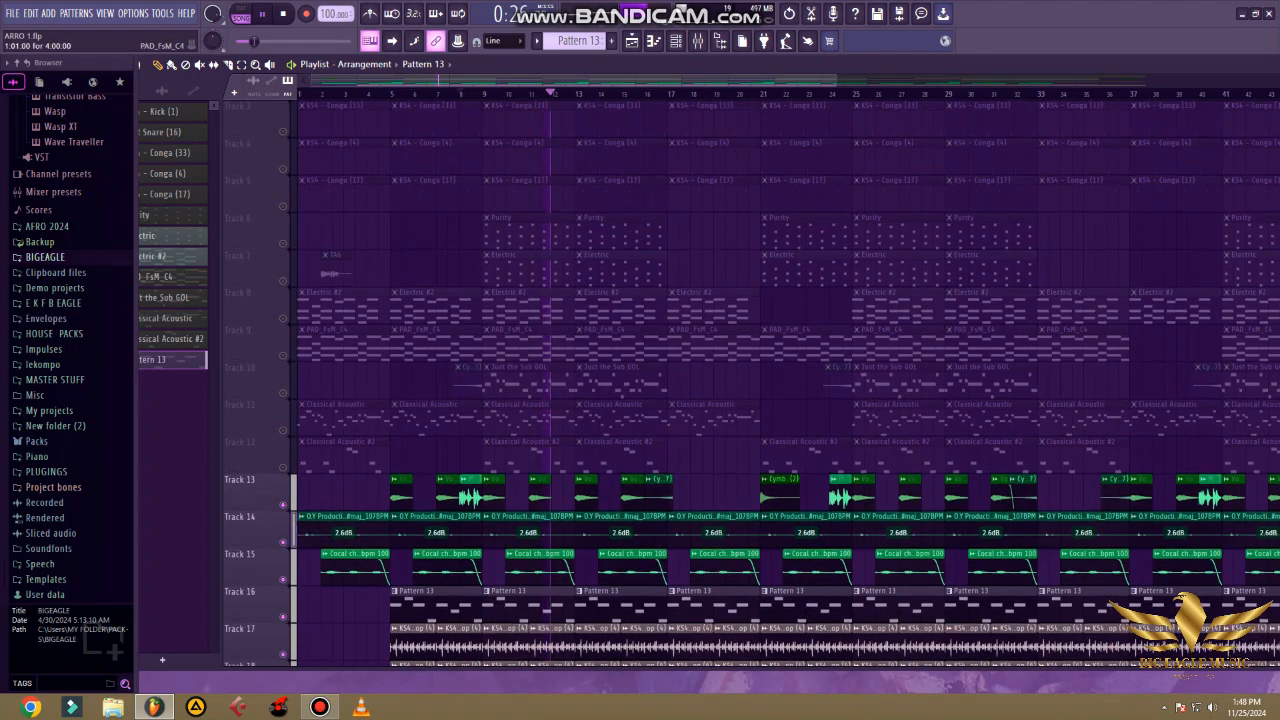
click(283, 281)
click(283, 243)
click(283, 206)
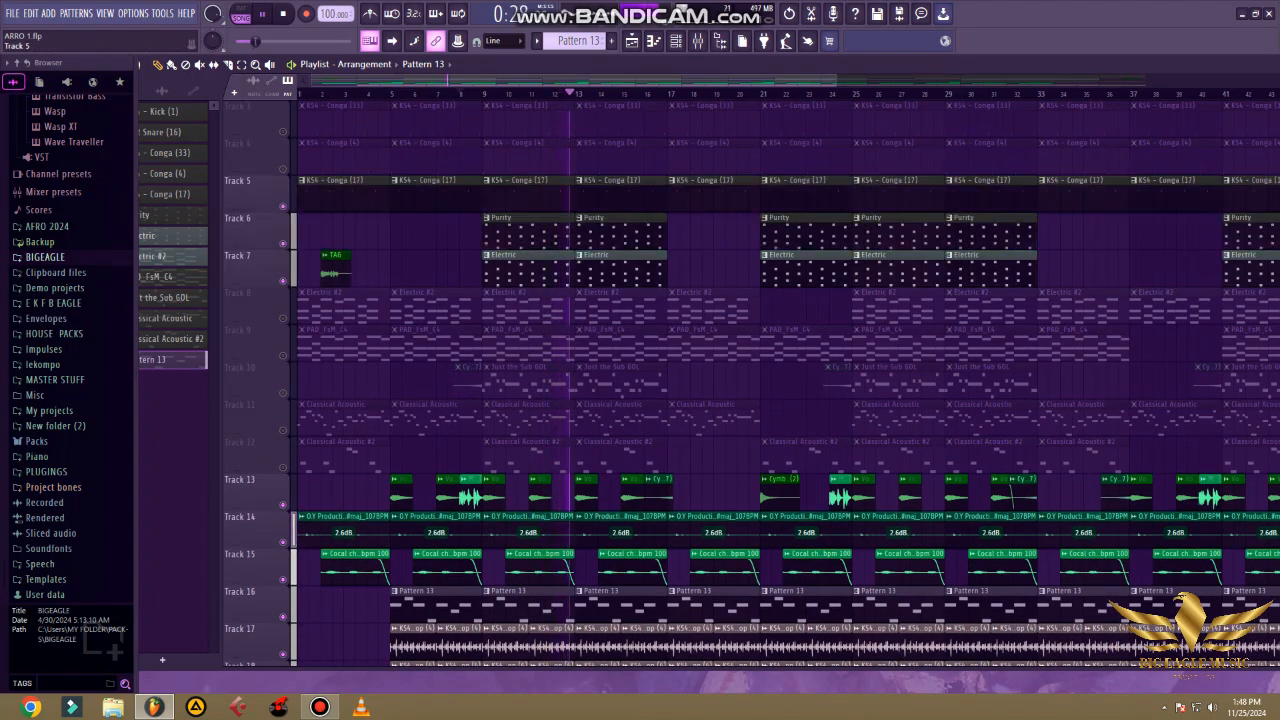
click(283, 168)
click(283, 131)
scroll(283, 131, up, 2)
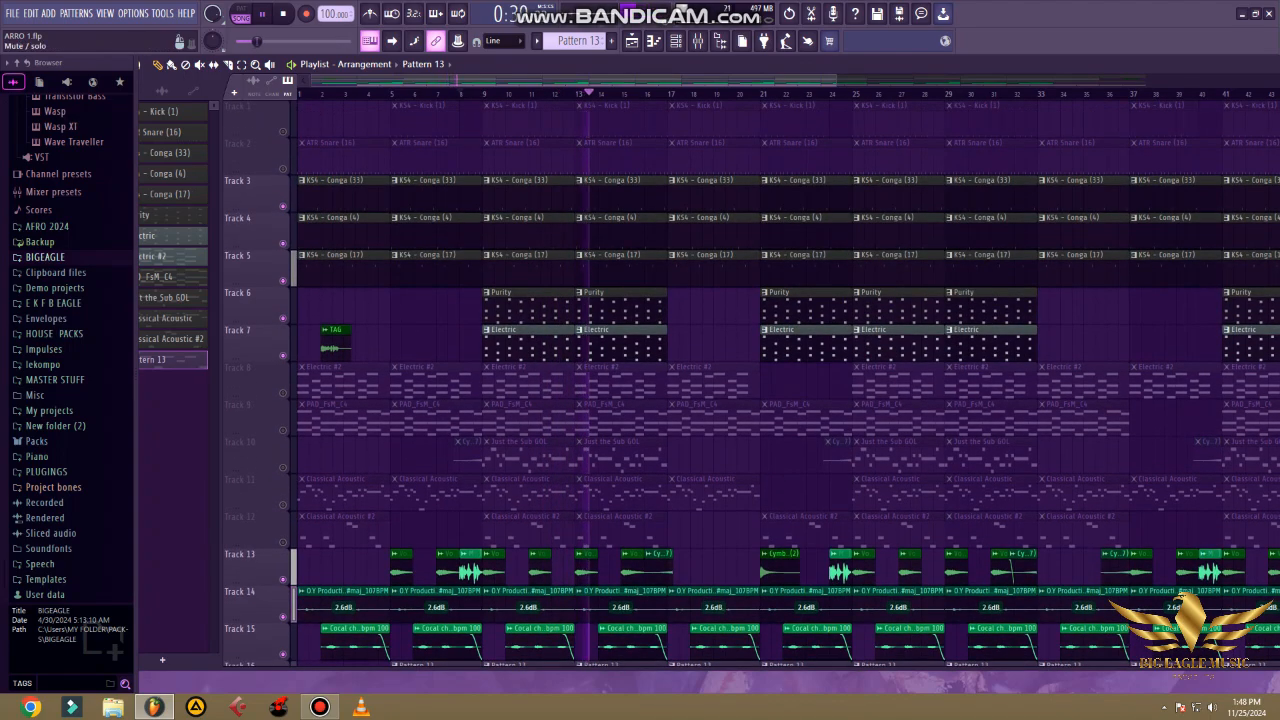
Add the Electric #2 pattern on Track 8 and the pad pattern on Track 9 to the playing beat.
scroll(250, 265, down, 2)
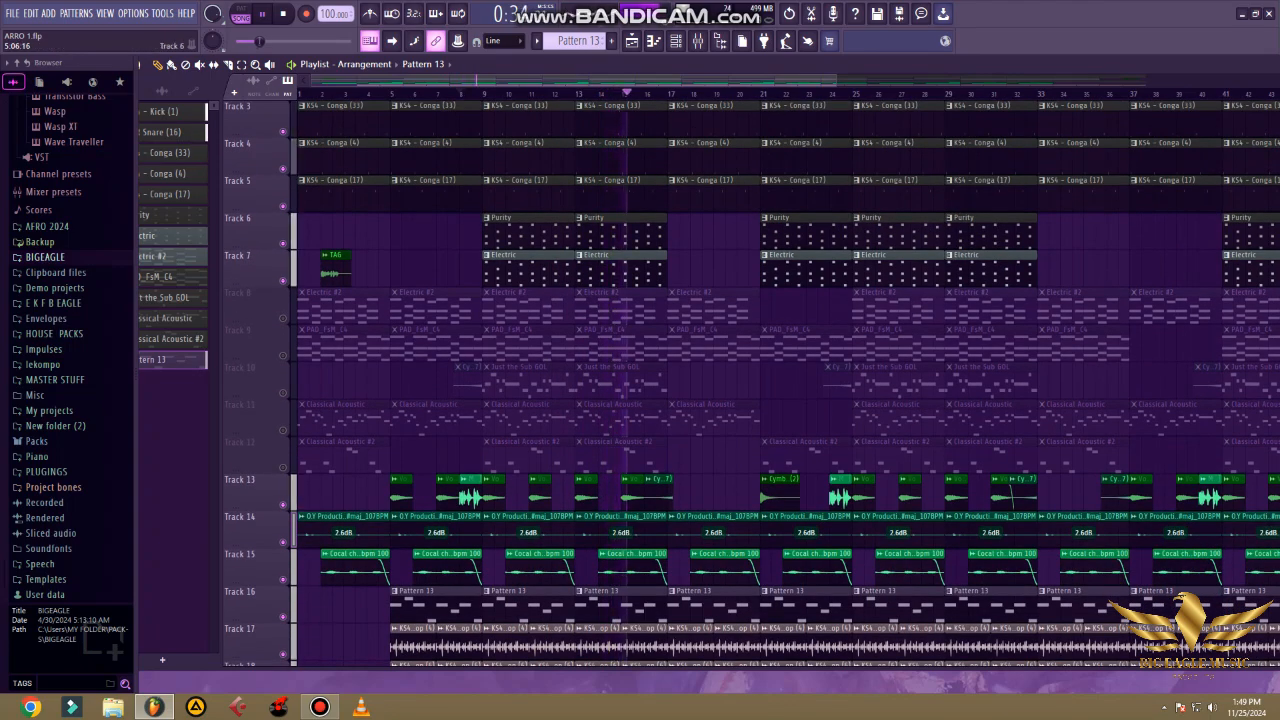
click(283, 318)
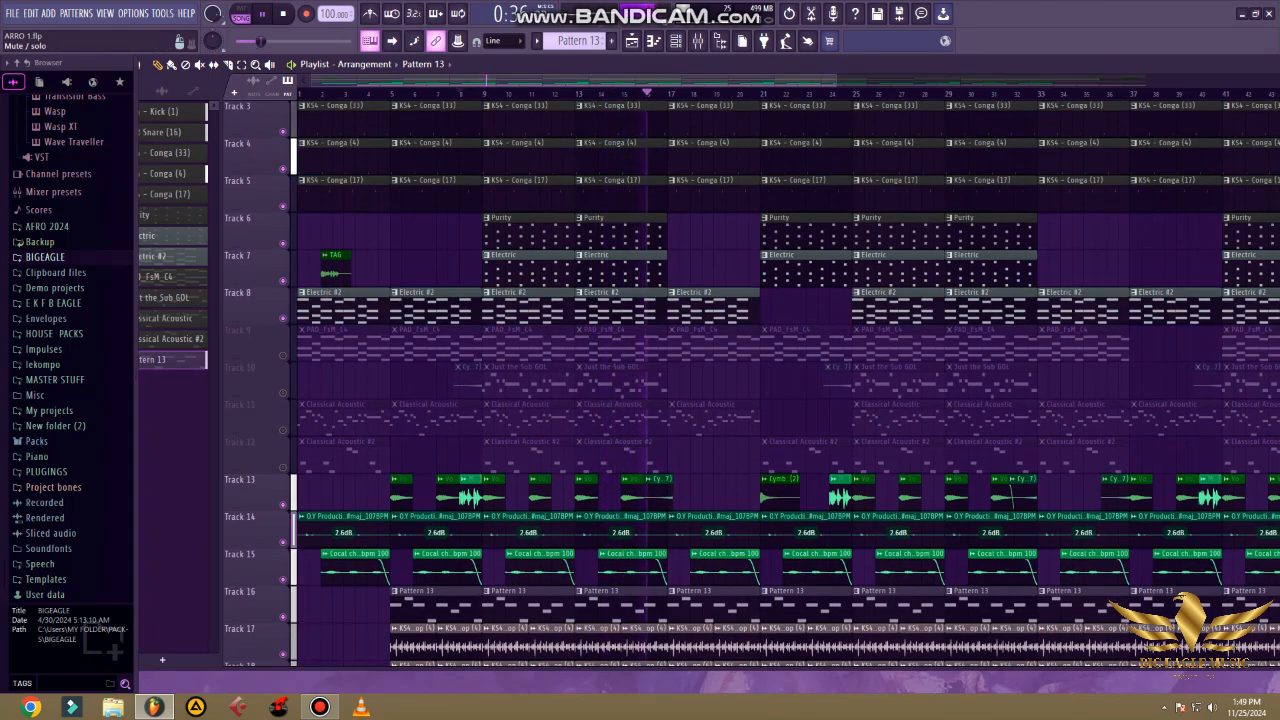
click(283, 355)
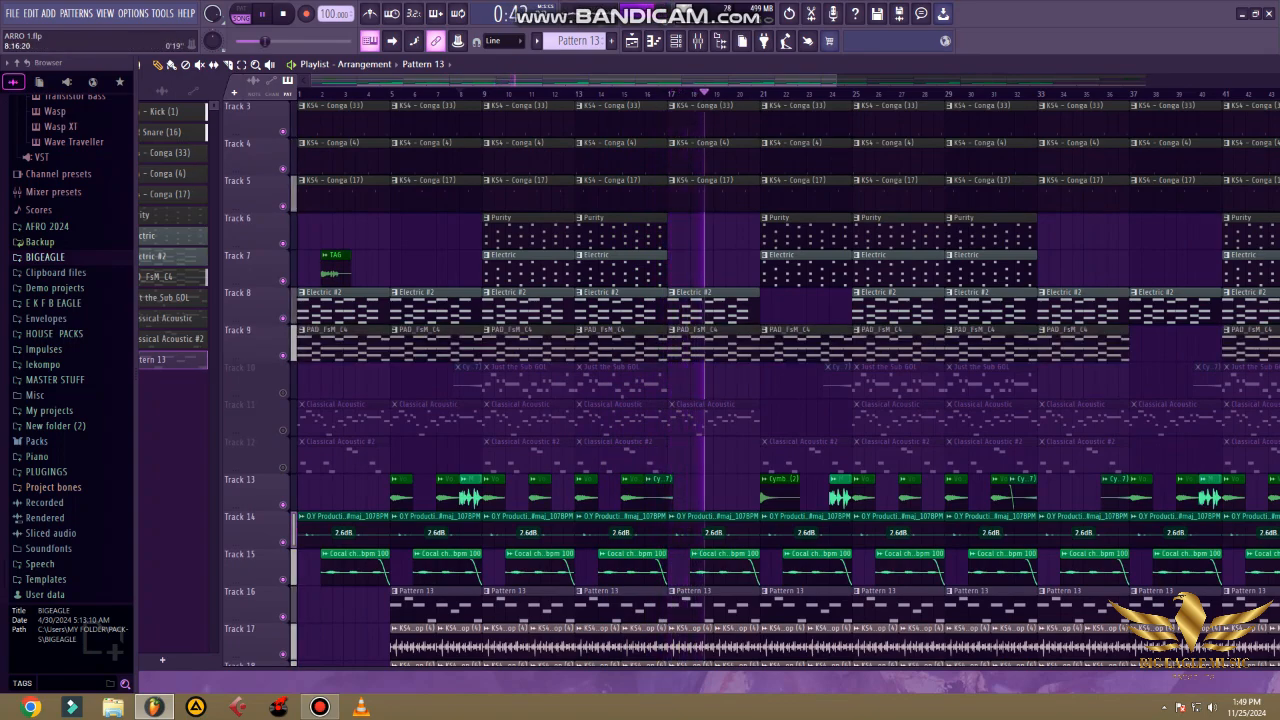
Return the playhead to bar 1 and unmute all playlist tracks.
click(484, 94)
click(301, 94)
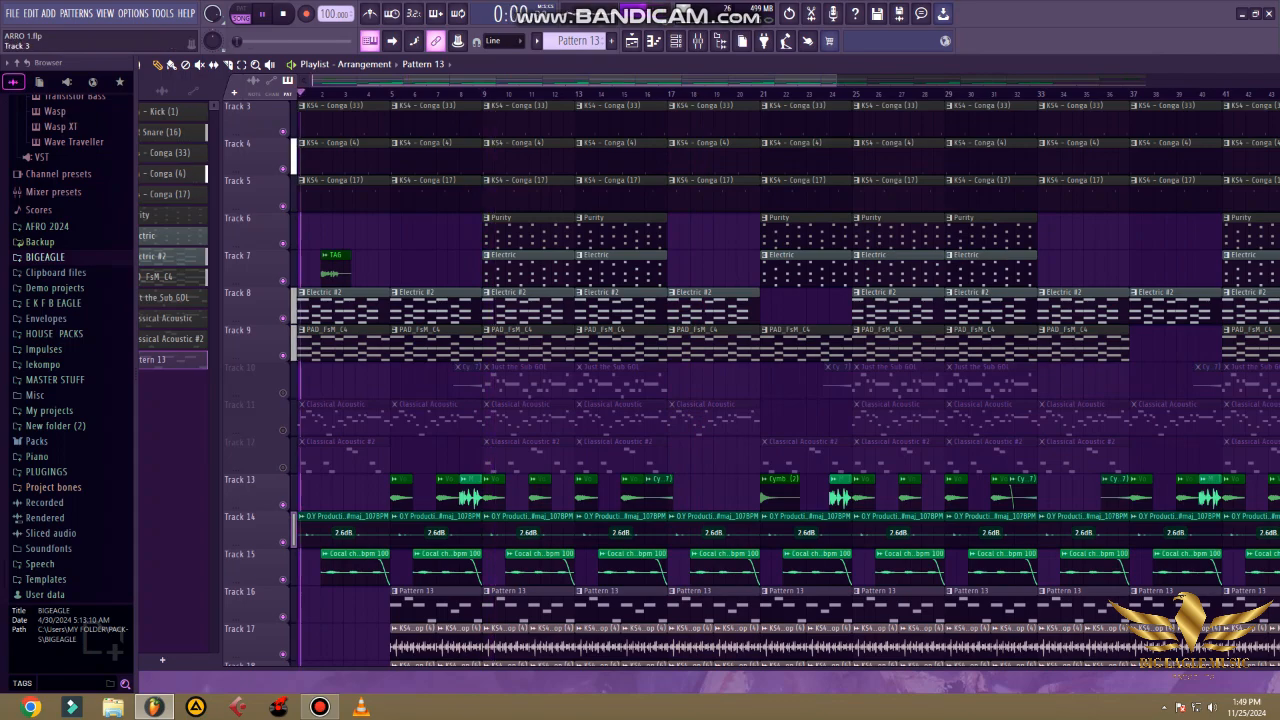
right_click(283, 356)
right_click(283, 356)
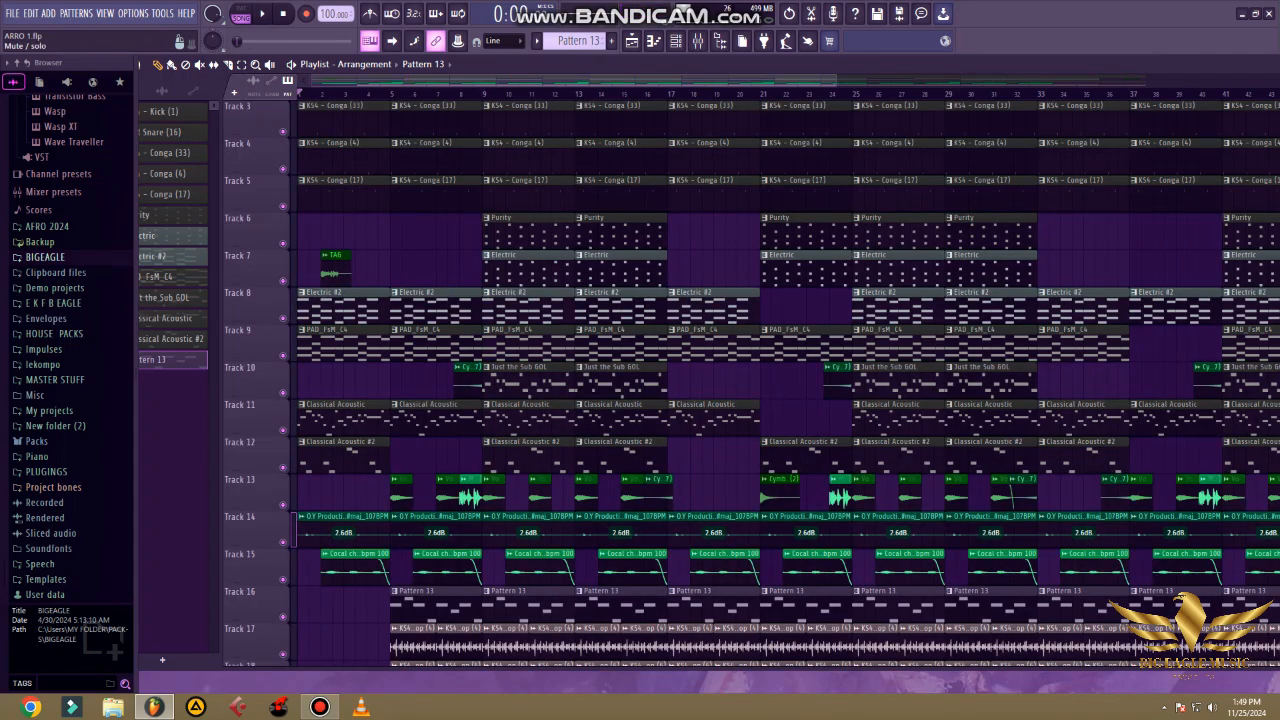
Play from the start with Track 7 soloed to hear the TAG clip, restore all tracks and stop playback.
key(space)
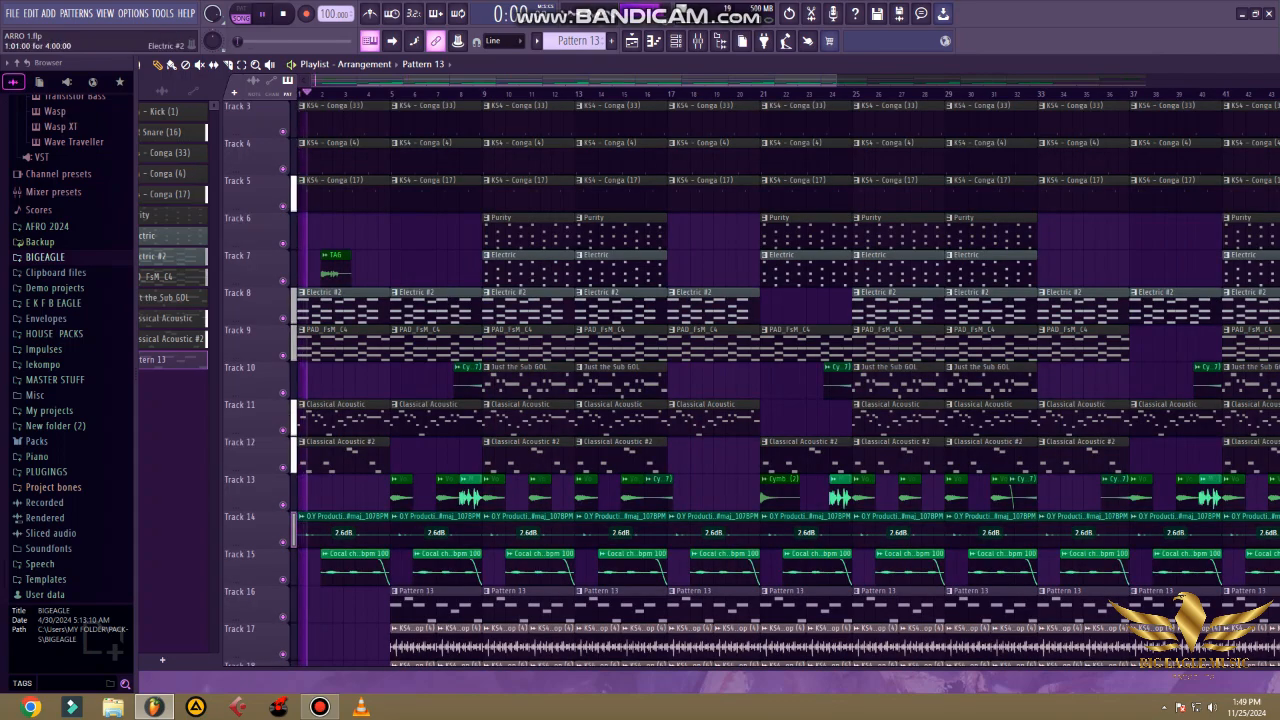
right_click(283, 281)
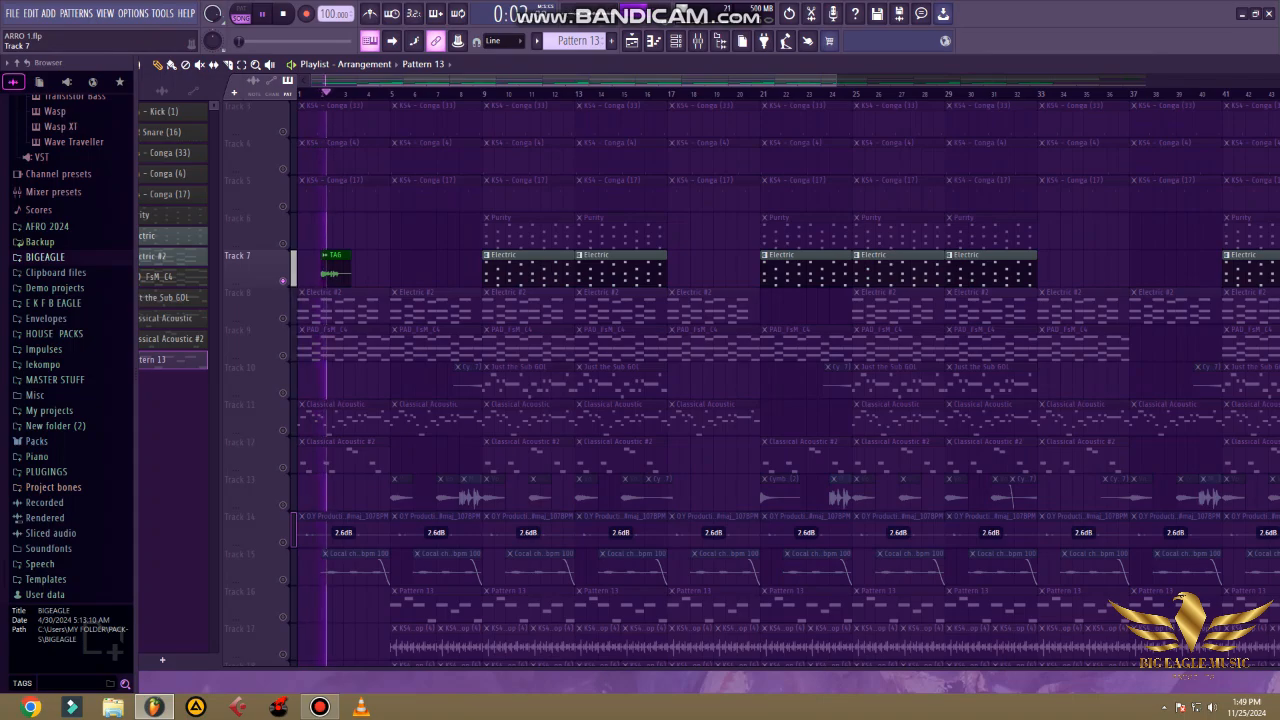
right_click(283, 281)
key(space)
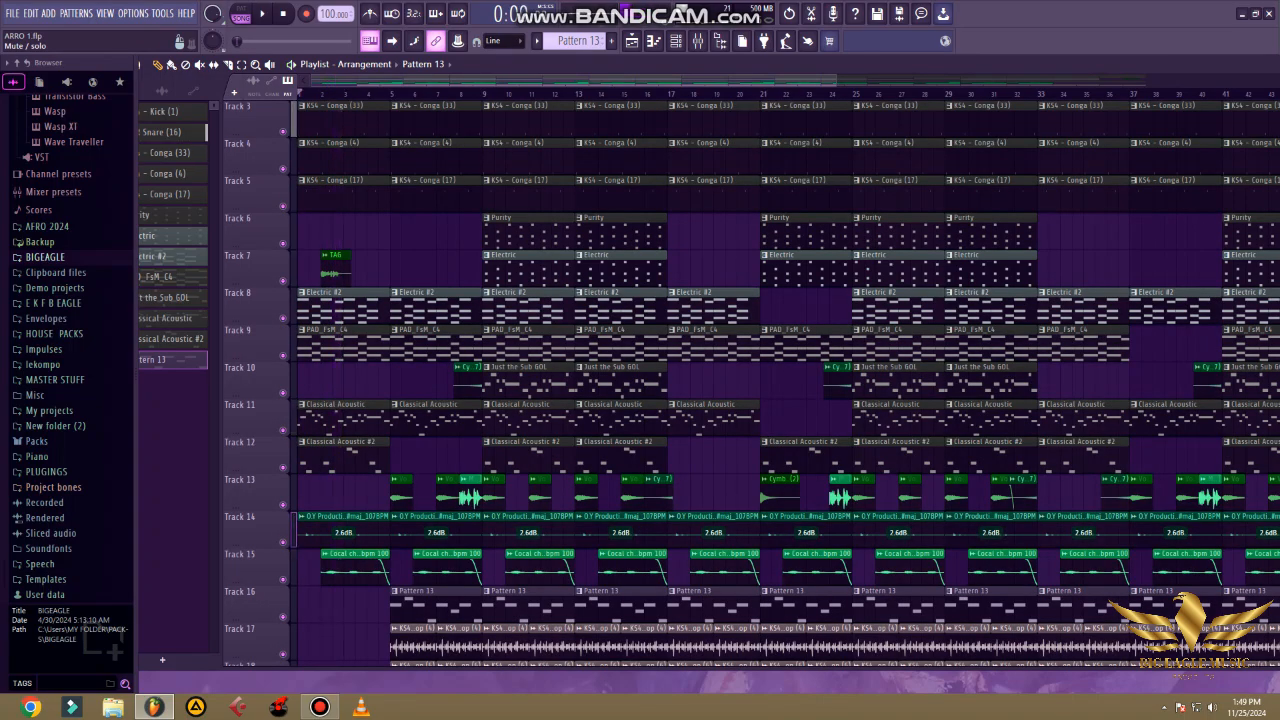
Play the full beat from the start with every track active and check the mixer's levels and effects.
scroll(240, 628, down, 3)
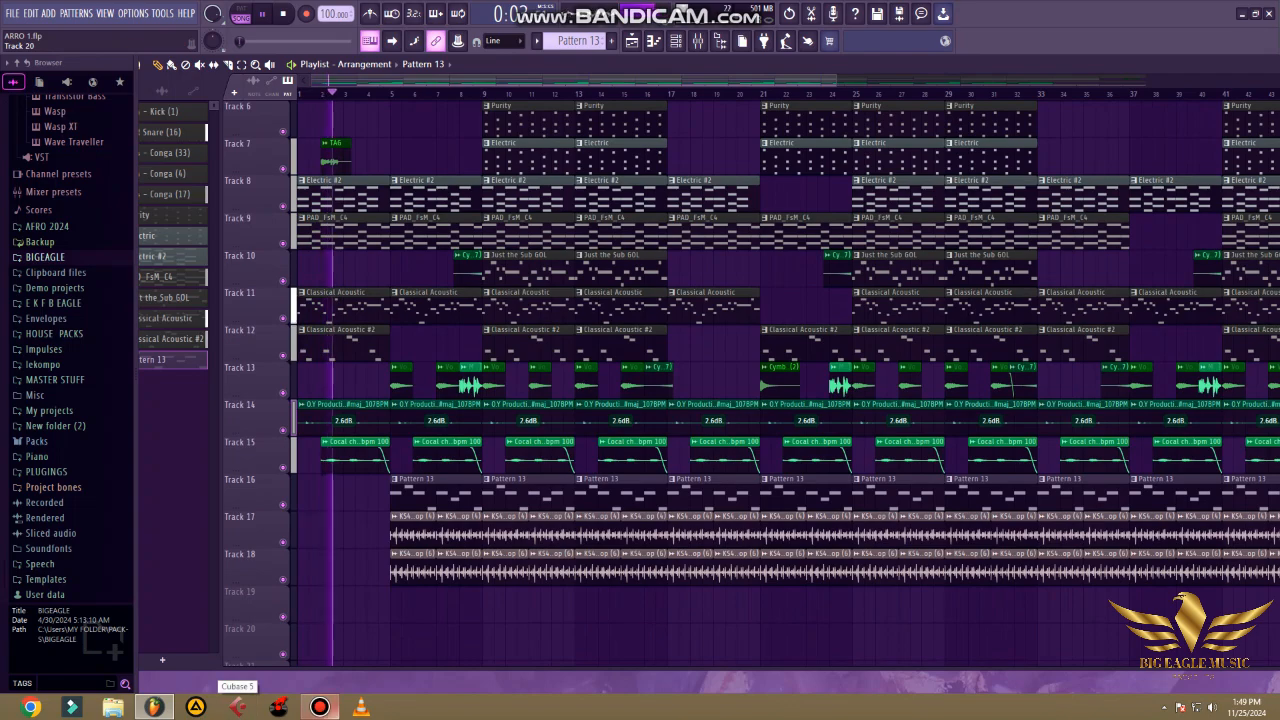
mouse_move(320, 708)
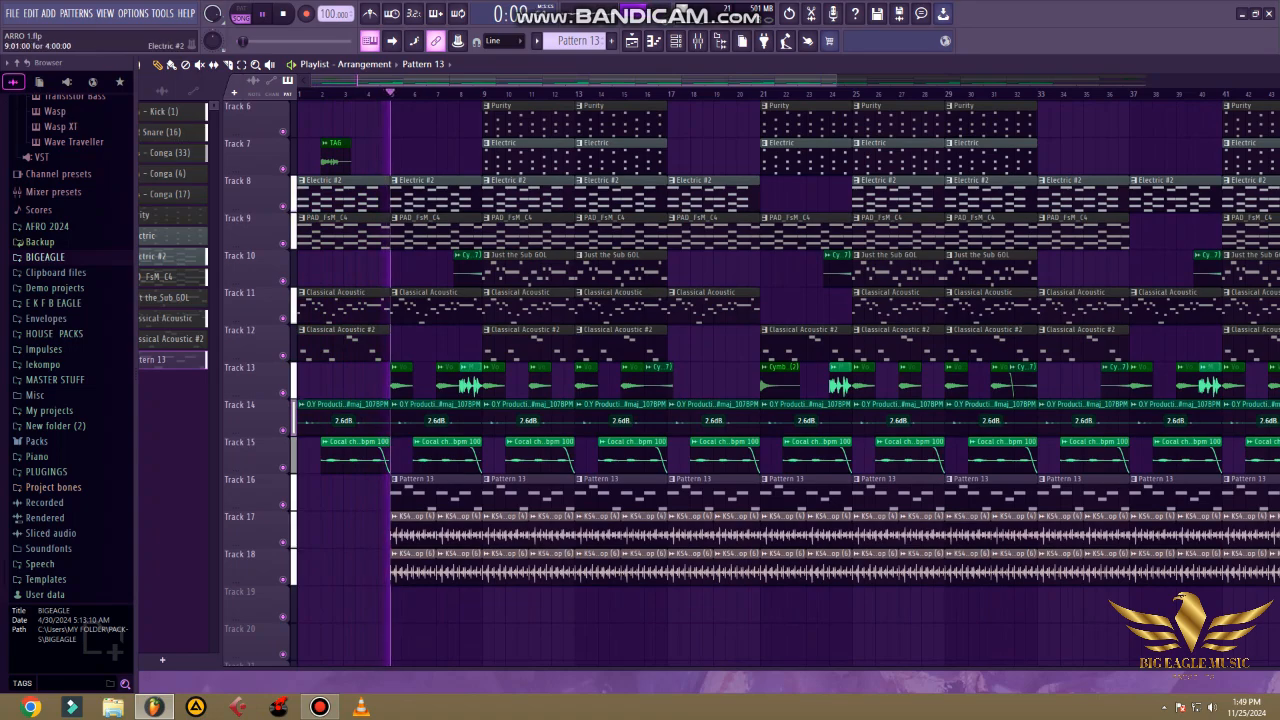
scroll(780, 380, up, 3)
scroll(780, 380, down, 3)
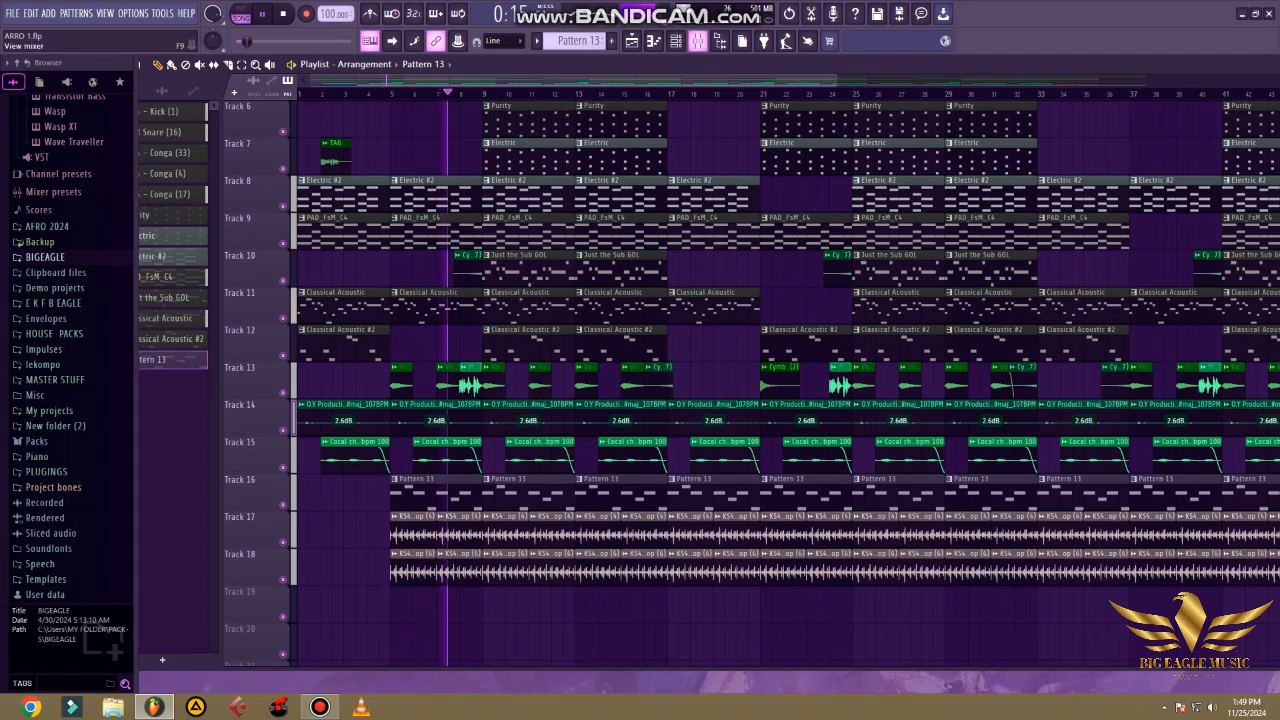
key(F9)
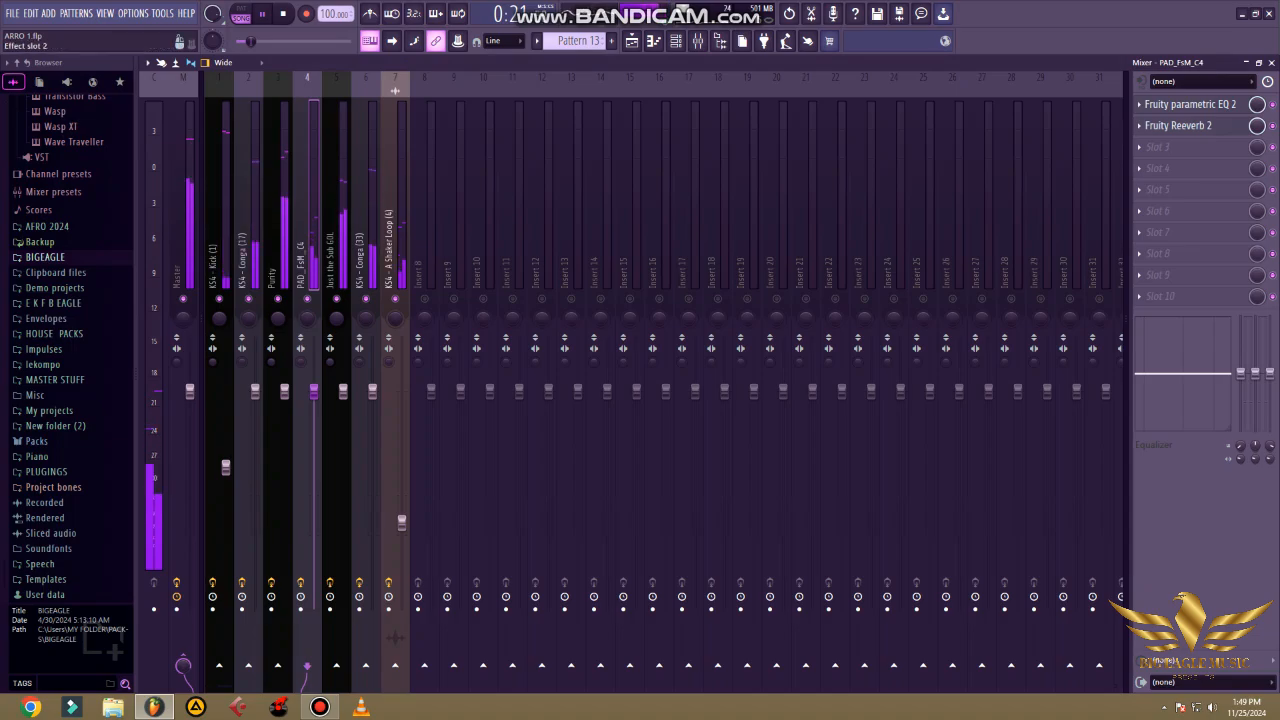
click(1270, 62)
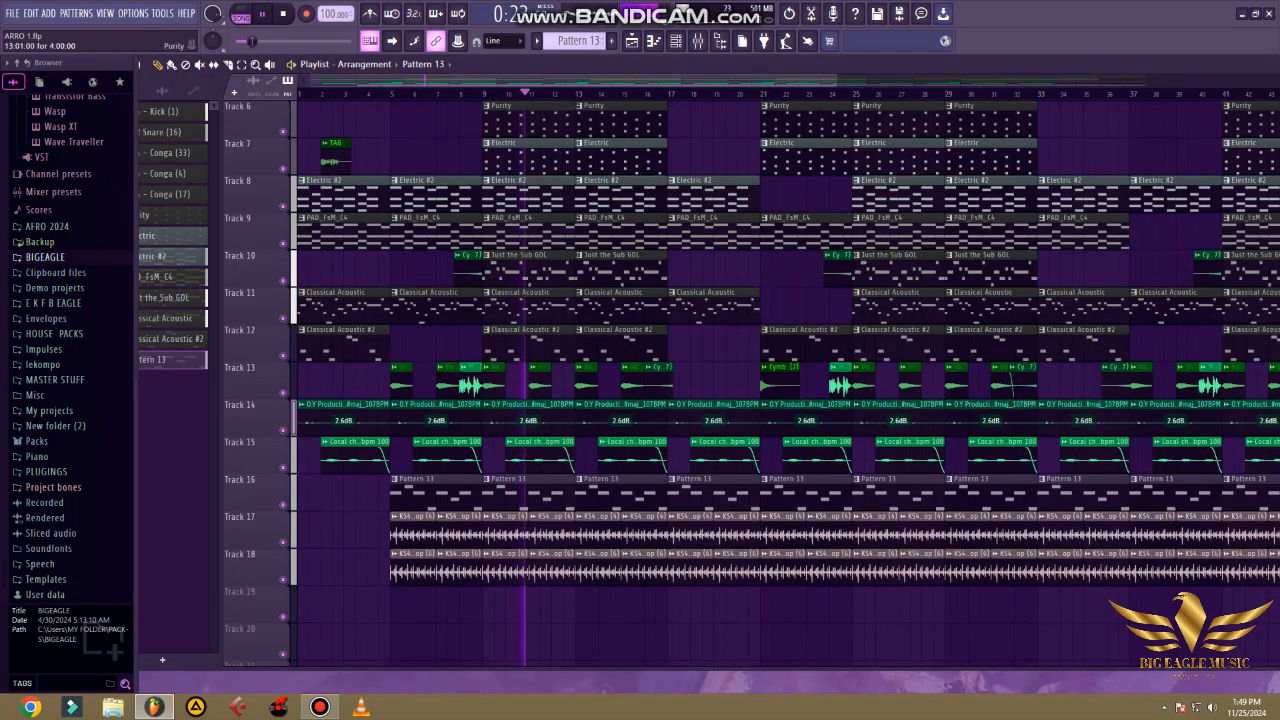
Look over the playing song's sections and show the entire arrangement through its last clips in the playlist.
scroll(788, 370, right, 2)
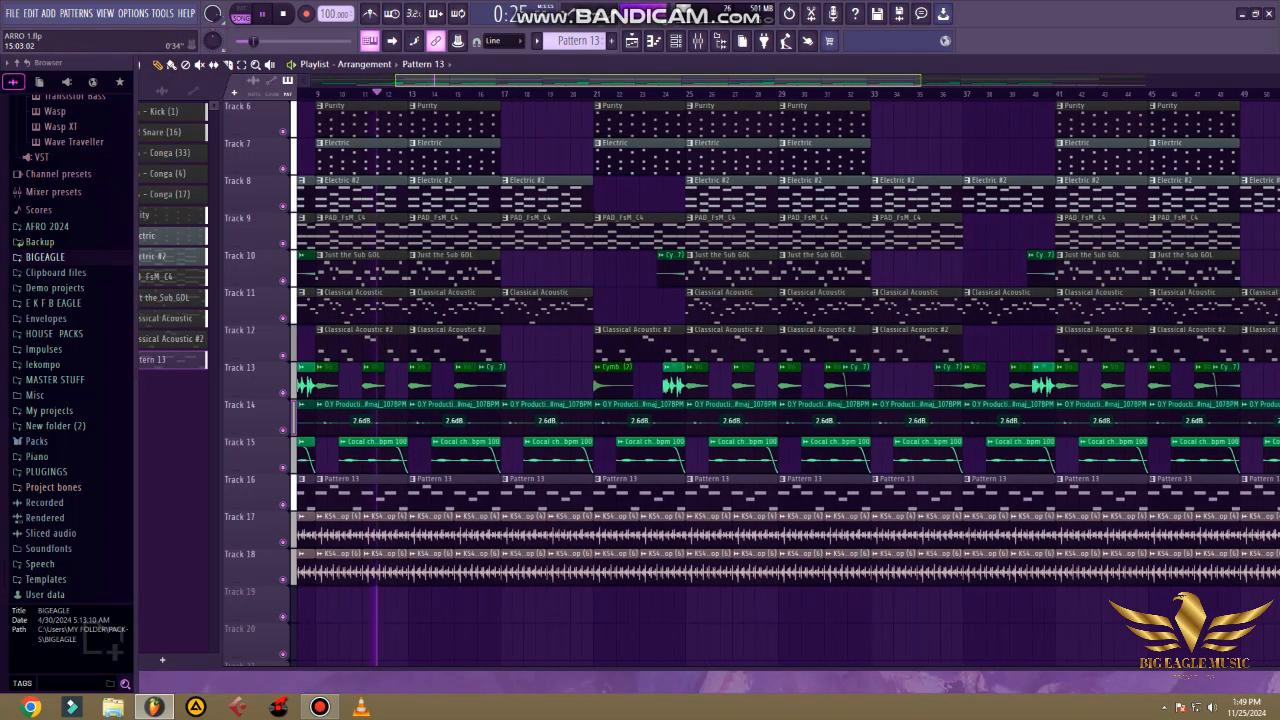
scroll(788, 370, left, 4)
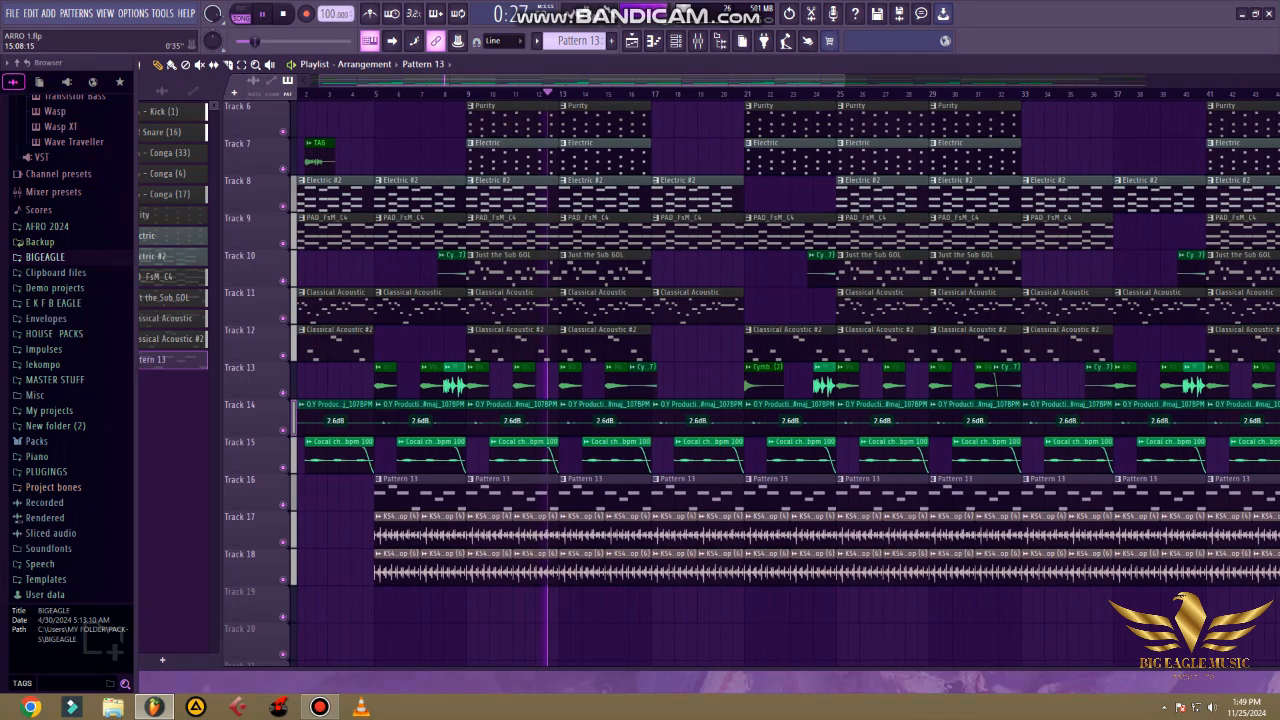
scroll(788, 380, up, 2)
scroll(788, 380, down, 1)
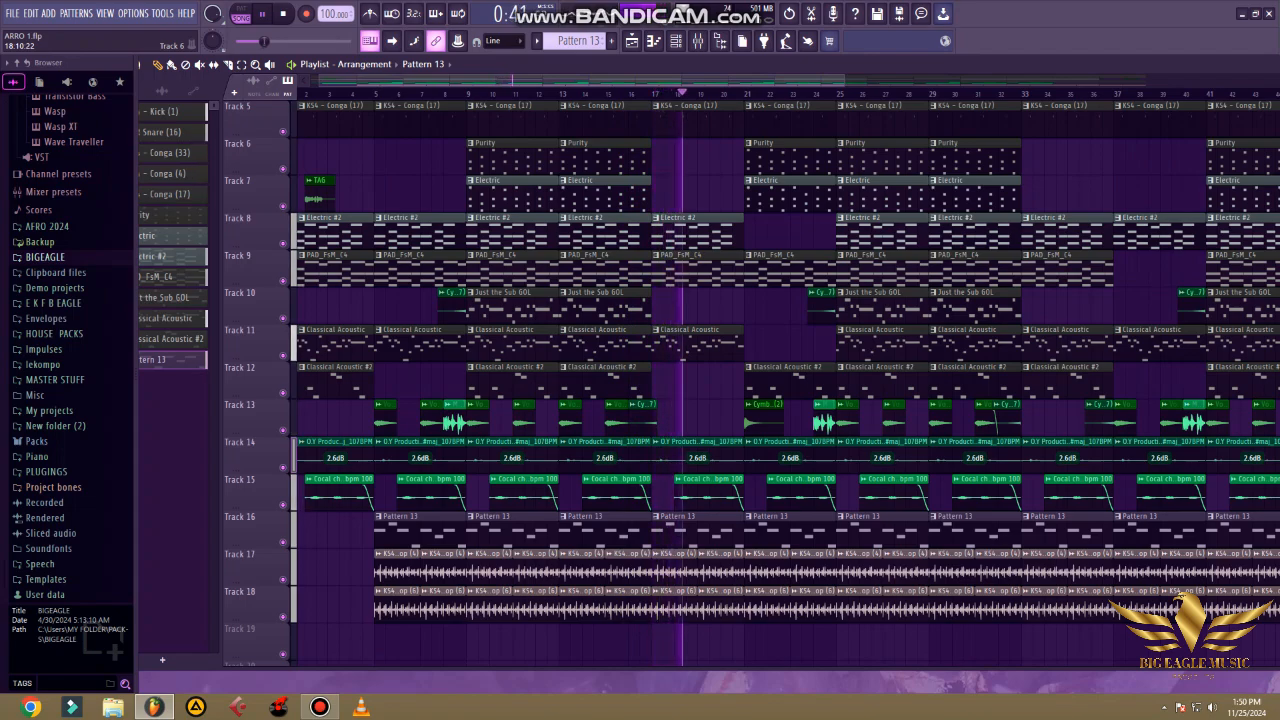
drag(845, 80, 1229, 80)
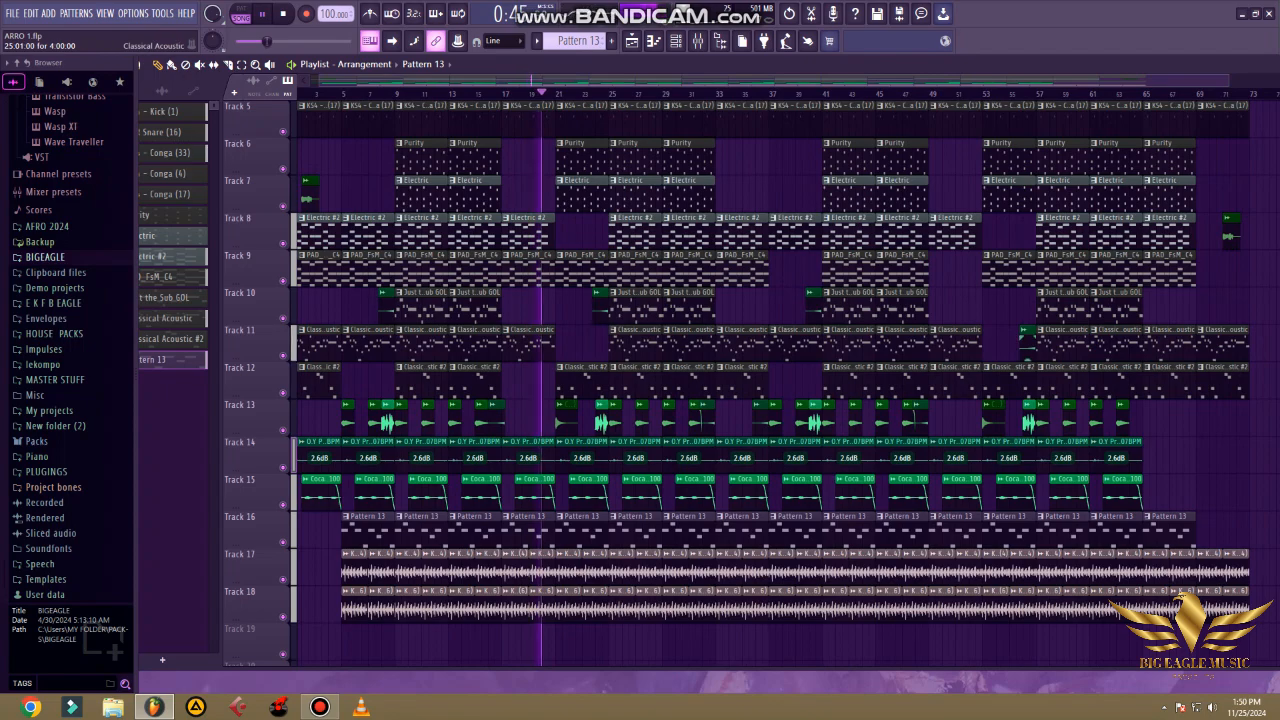